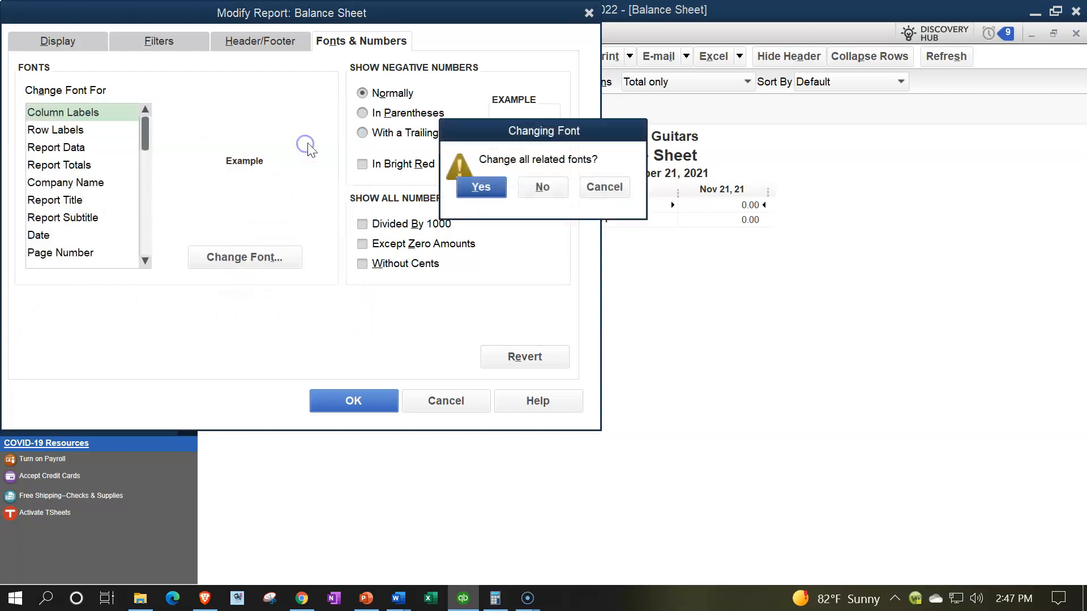
# - Apply the new font to all related fonts of the Balance Sheet and accept the report modifications
pyautogui.click(479, 185)
pyautogui.click(359, 400)
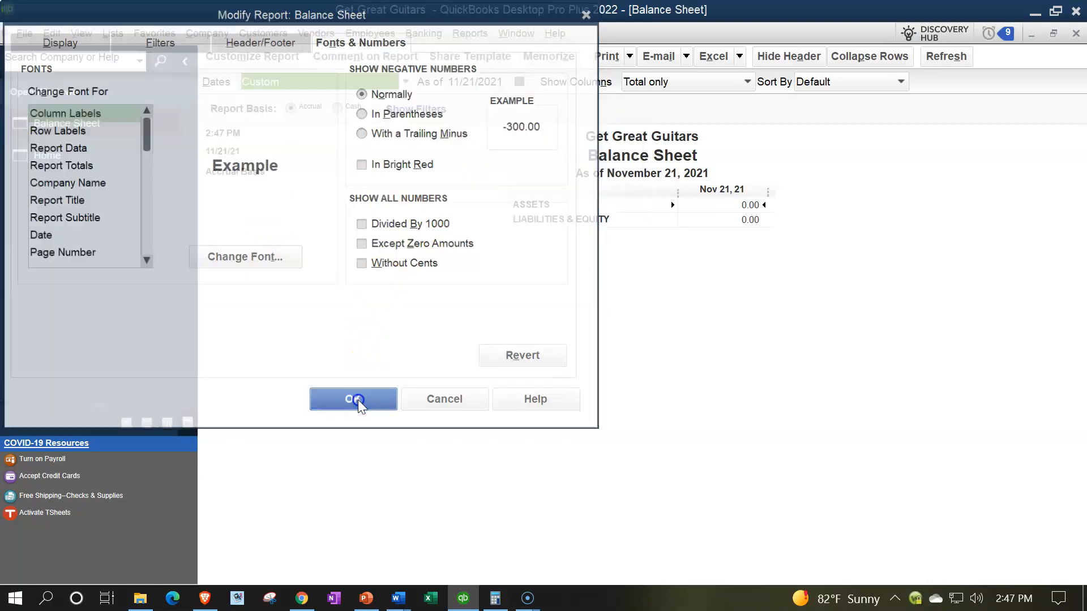
# - Open the Profit & Loss report and set its date range from 01/01/2022 to 12/31/2022
pyautogui.click(467, 34)
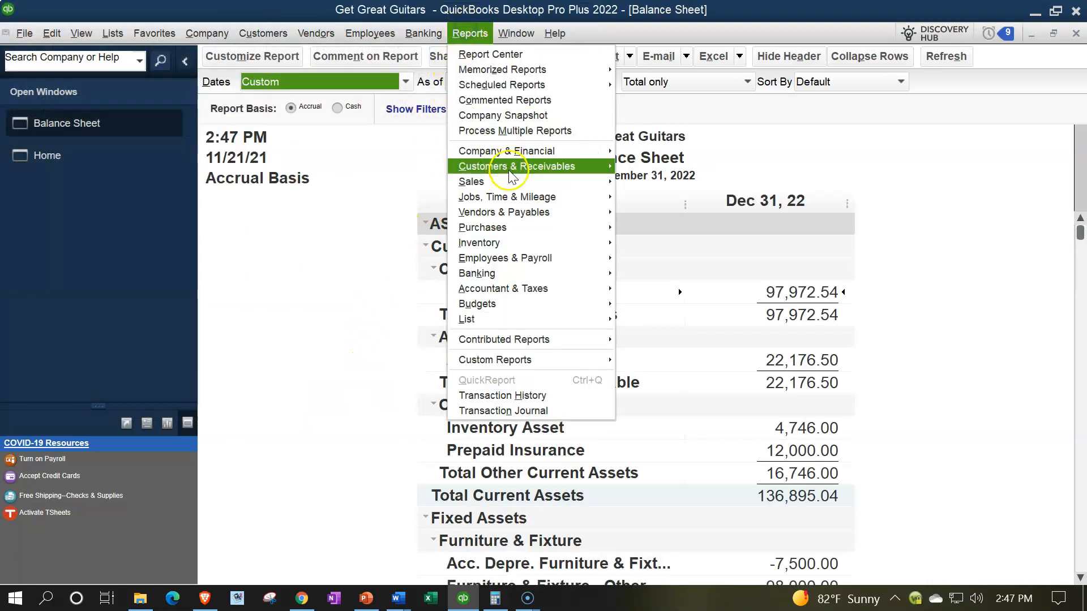
pyautogui.moveTo(566, 151)
pyautogui.click(634, 157)
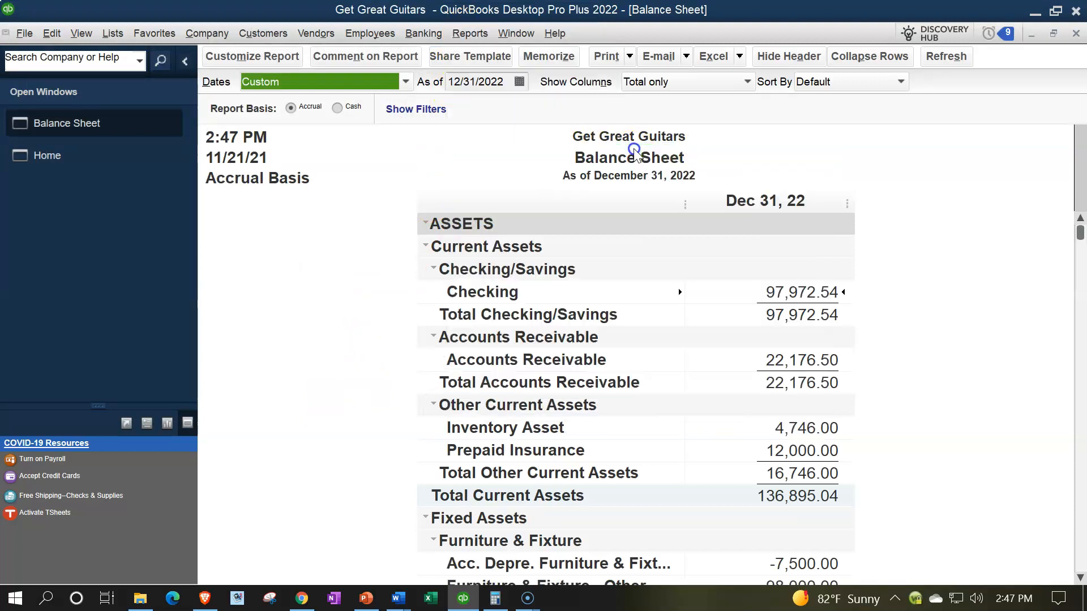
pyautogui.press('Tab')
pyautogui.write('010122')
pyautogui.press('Tab')
pyautogui.write('123122')
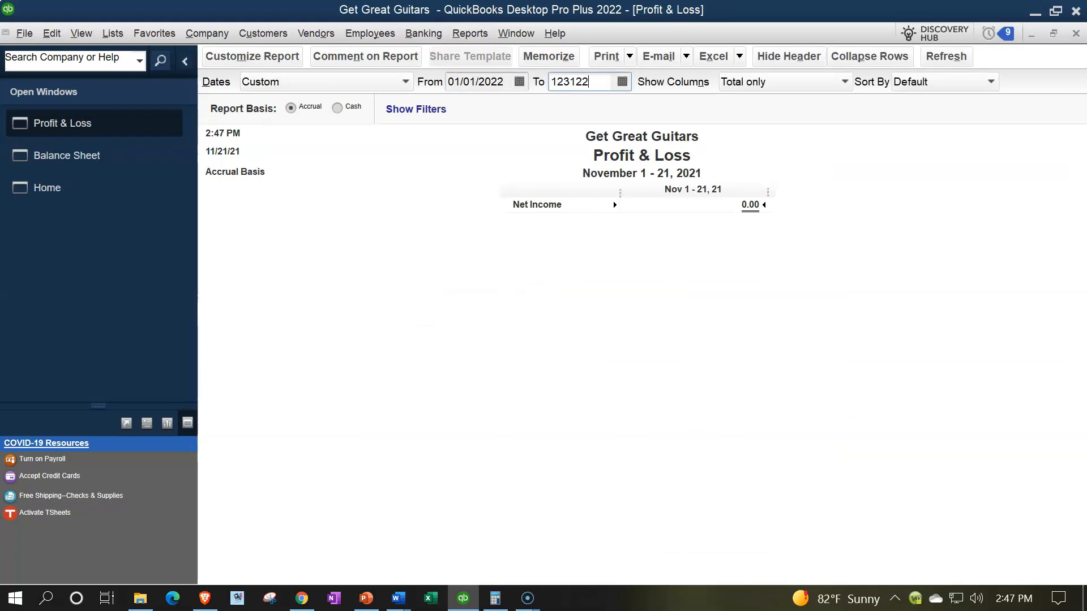
pyautogui.press('Tab')
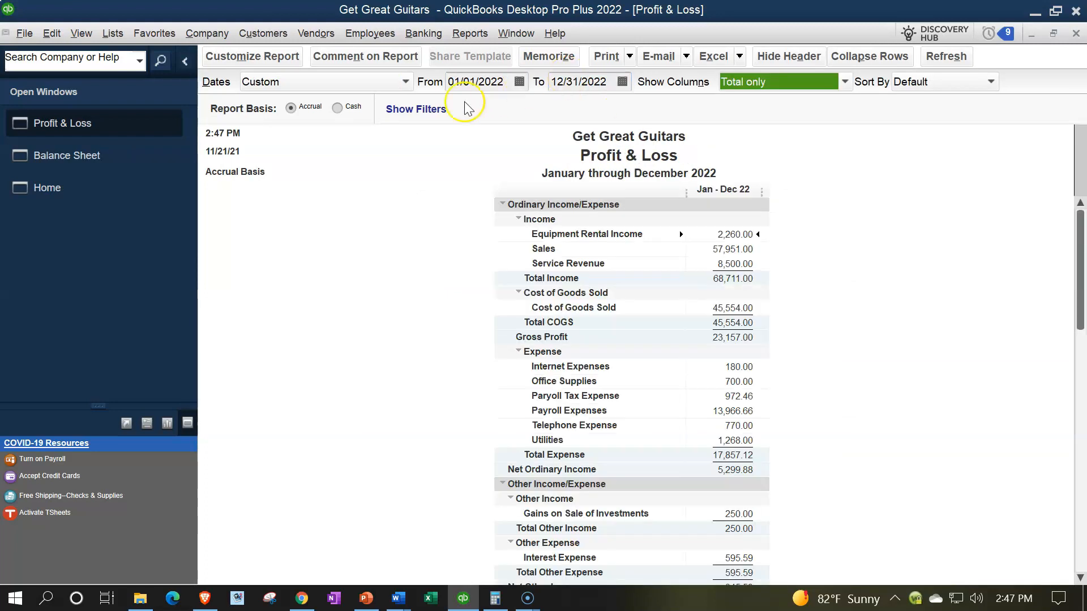
# - Customize the Profit & Loss fonts to size 14, applying the change to all related fonts
pyautogui.click(297, 58)
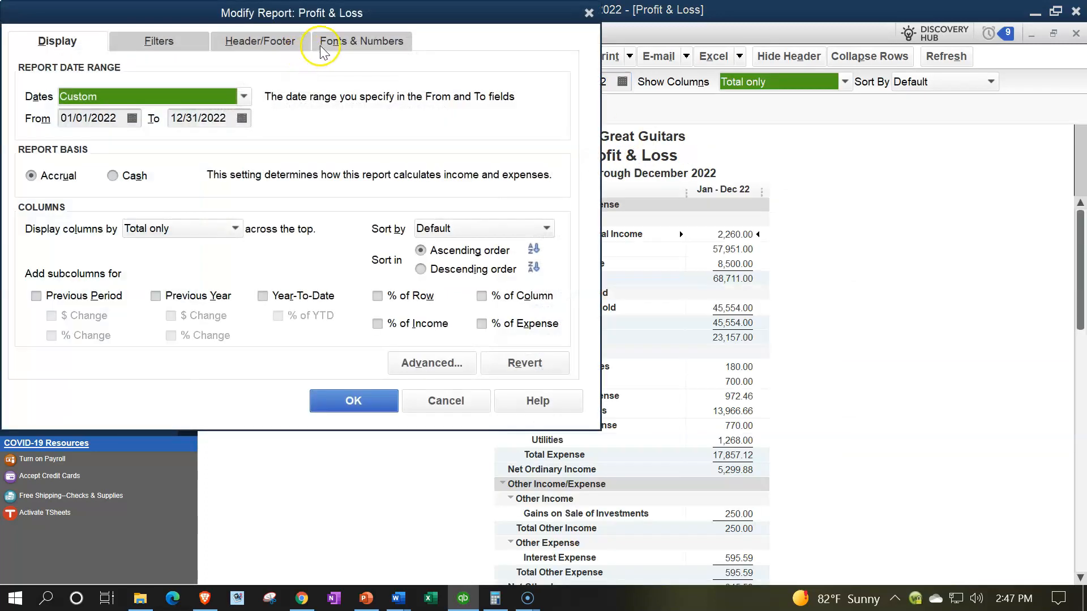
pyautogui.click(317, 44)
pyautogui.click(275, 257)
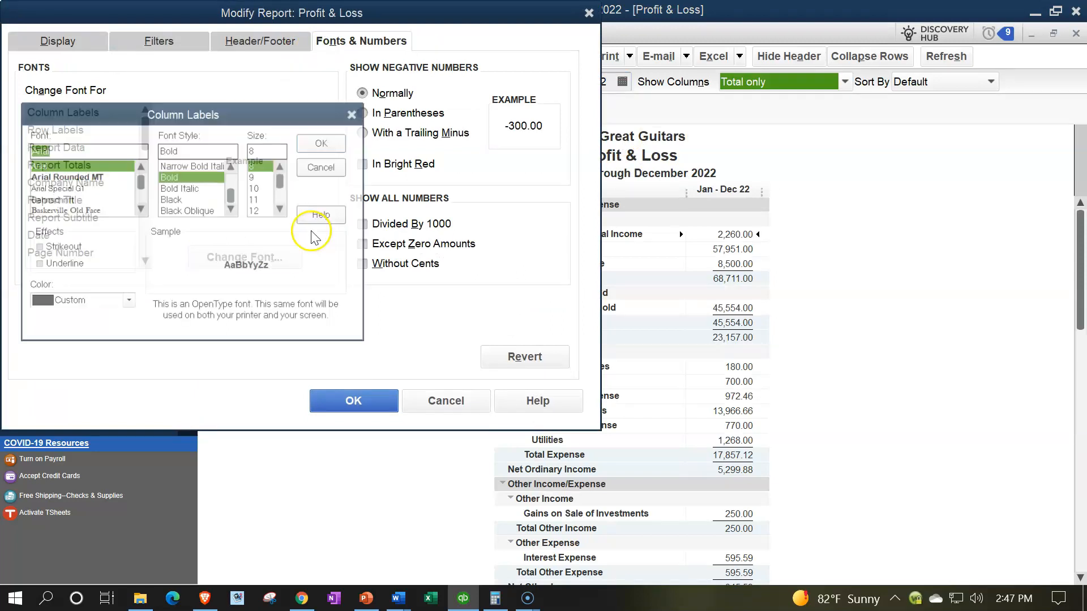
pyautogui.click(262, 211)
pyautogui.click(323, 142)
pyautogui.click(482, 187)
pyautogui.click(368, 400)
# - Open the Trial Balance report and set its date range from 01/01/2022 to 12/31/2022
pyautogui.click(467, 36)
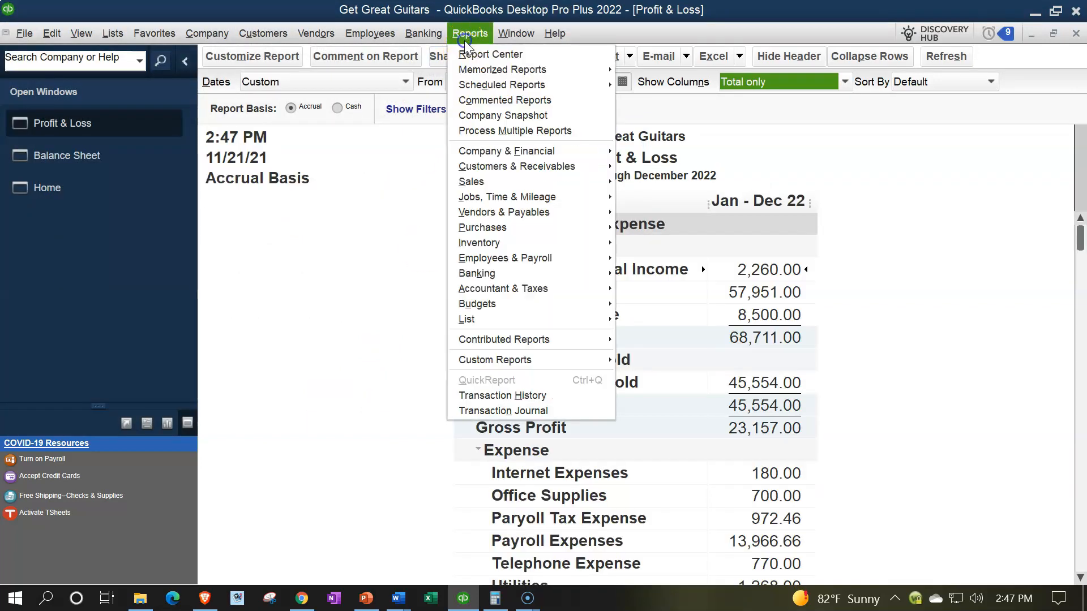
pyautogui.moveTo(546, 287)
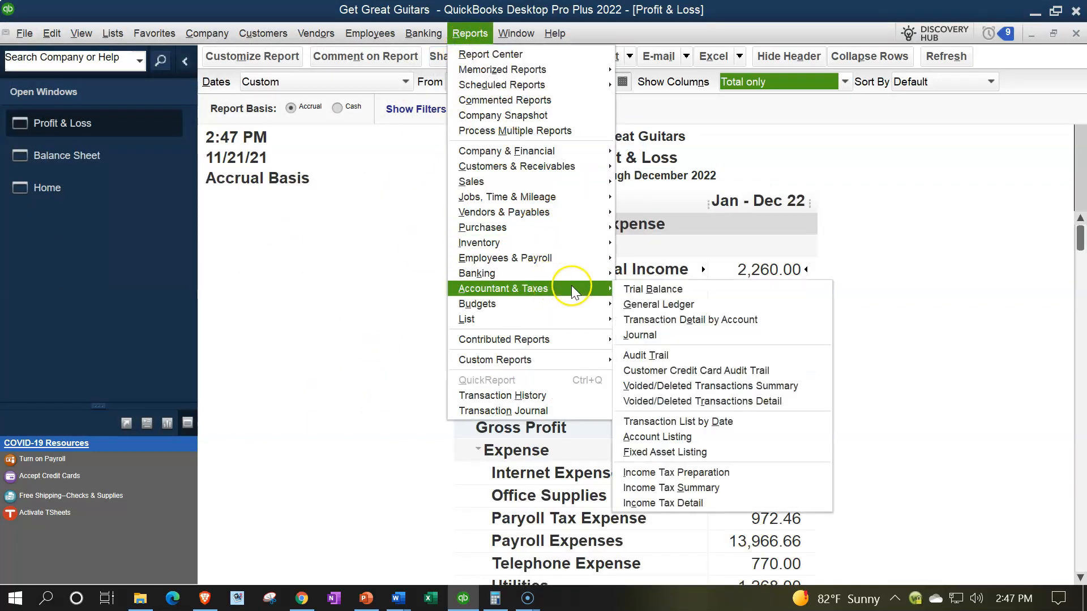
pyautogui.click(627, 289)
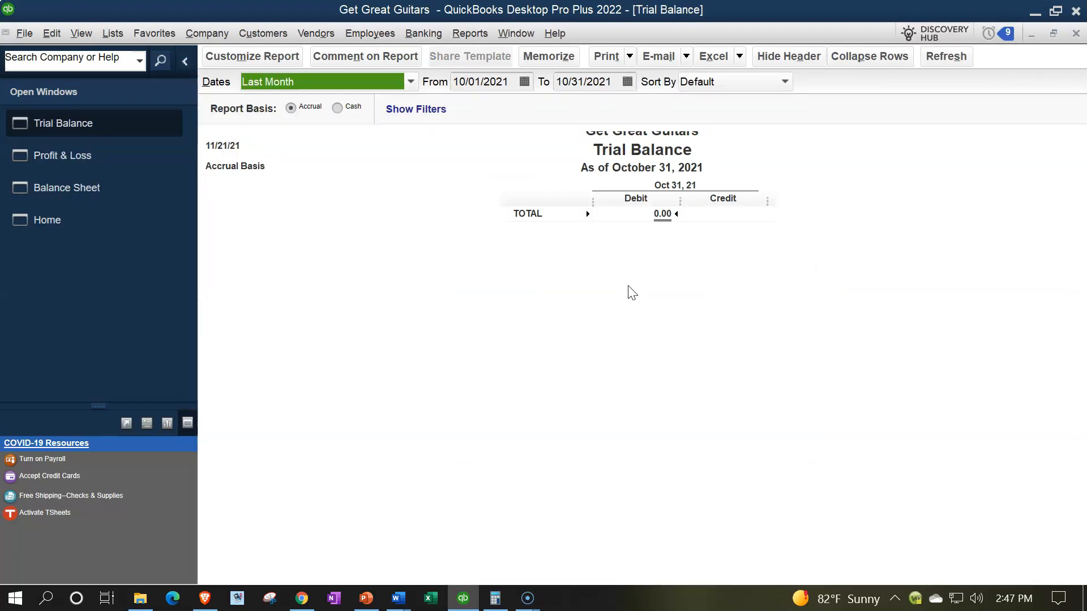
pyautogui.press('Tab')
pyautogui.write('01/01/22')
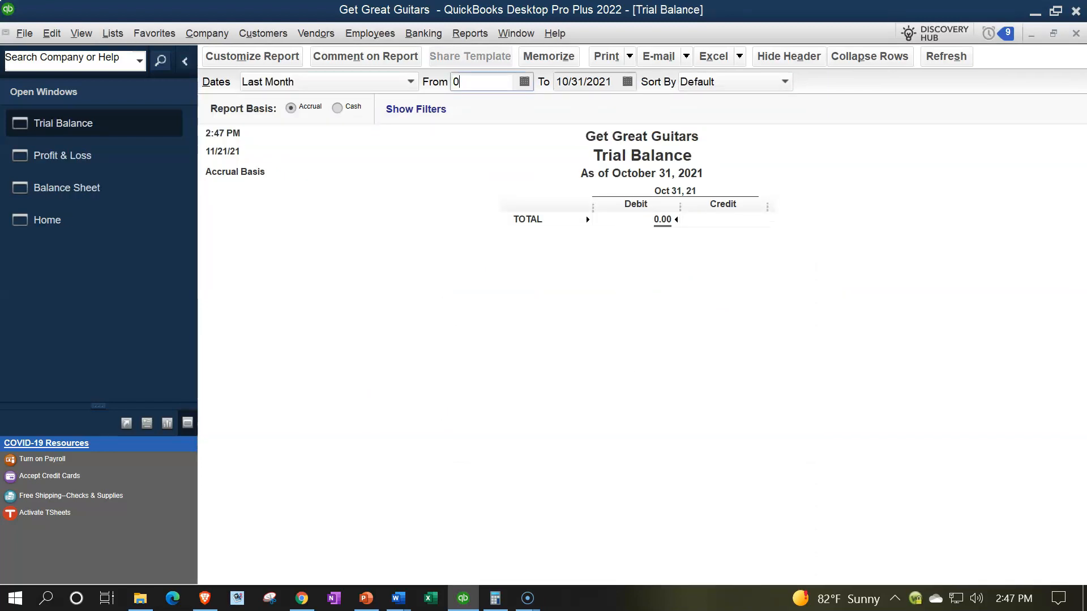
pyautogui.press('Tab')
pyautogui.write('123122')
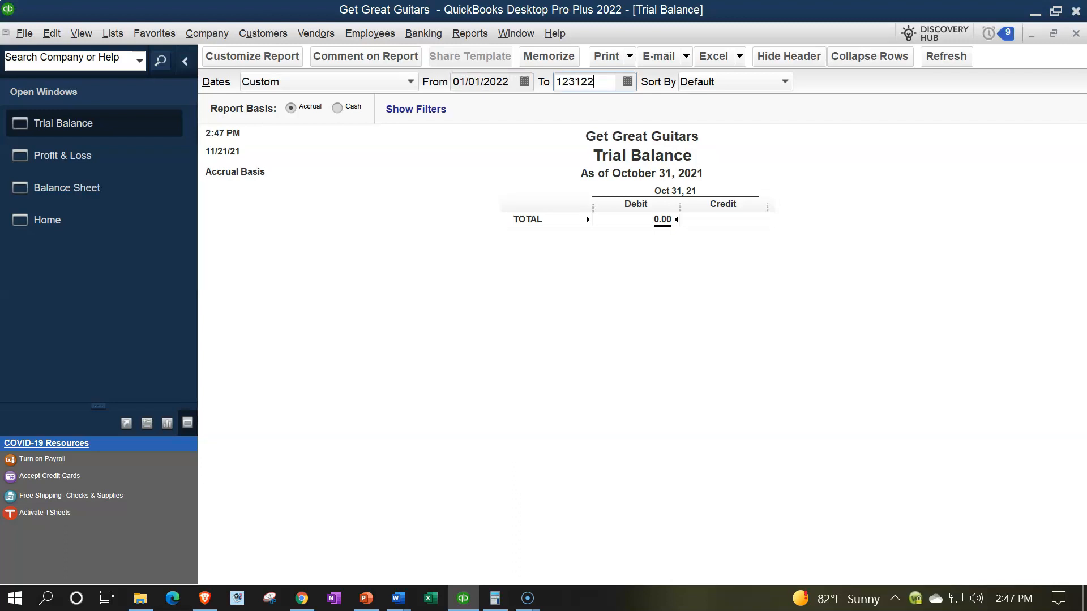
pyautogui.press('Tab')
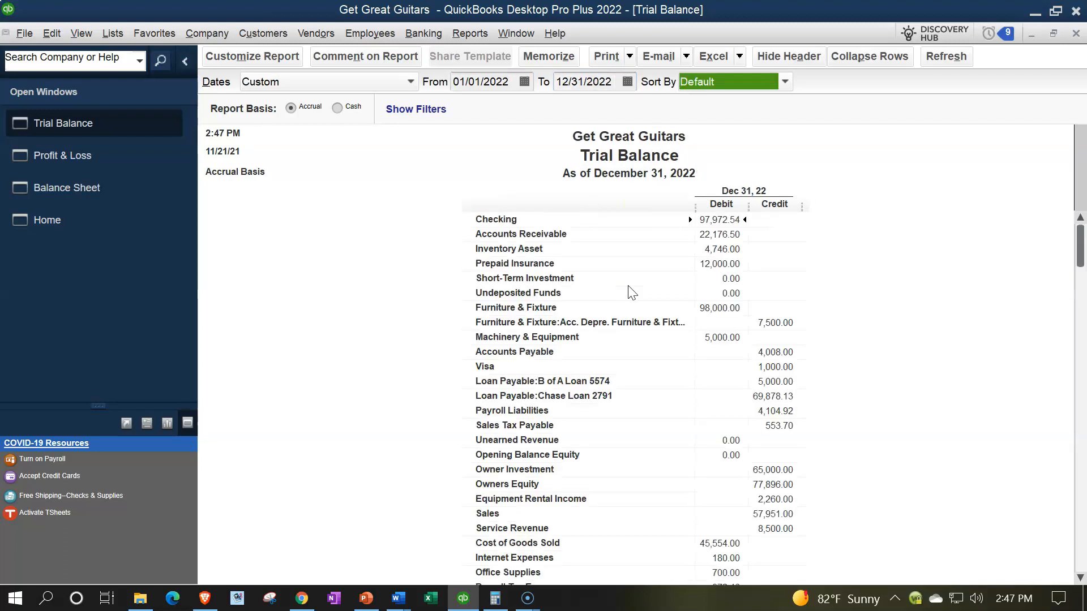
# - Customize the Trial Balance fonts to size 14, applying the change to all related fonts
pyautogui.click(283, 55)
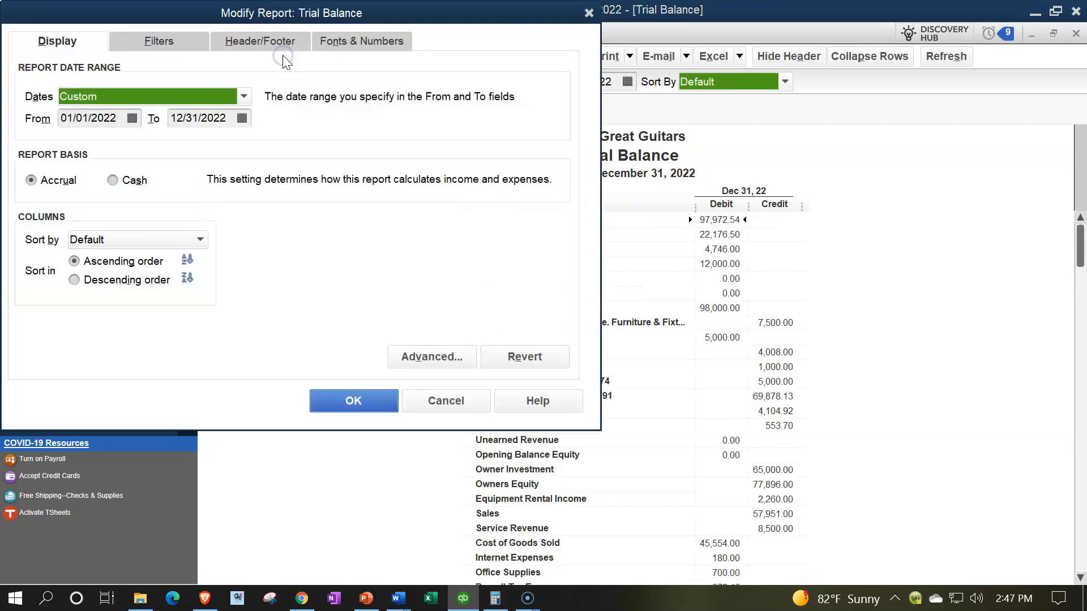
pyautogui.click(393, 48)
pyautogui.click(266, 260)
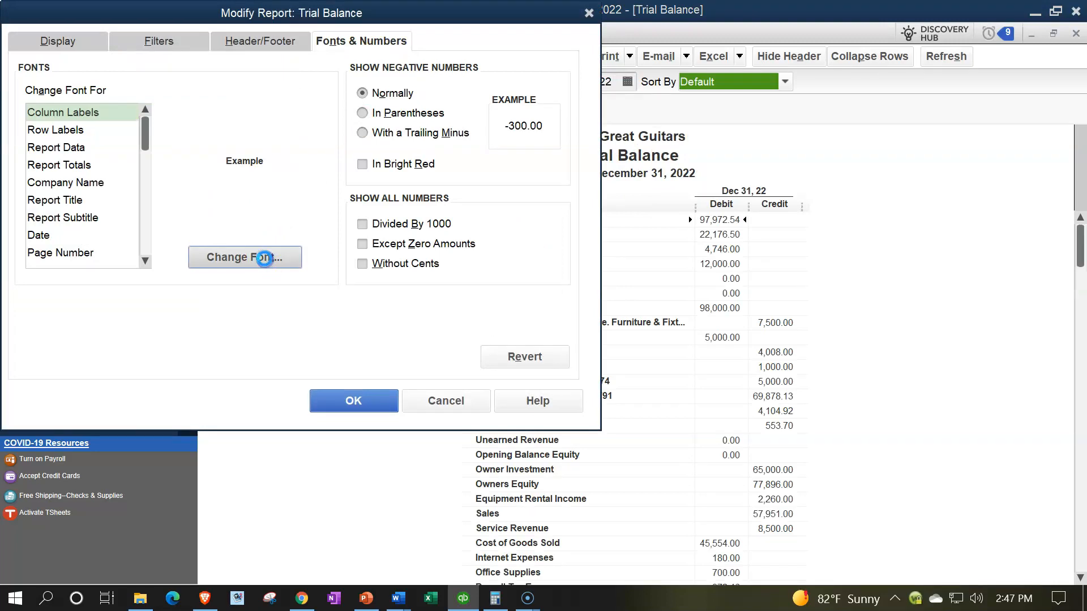
pyautogui.click(281, 211)
pyautogui.click(260, 211)
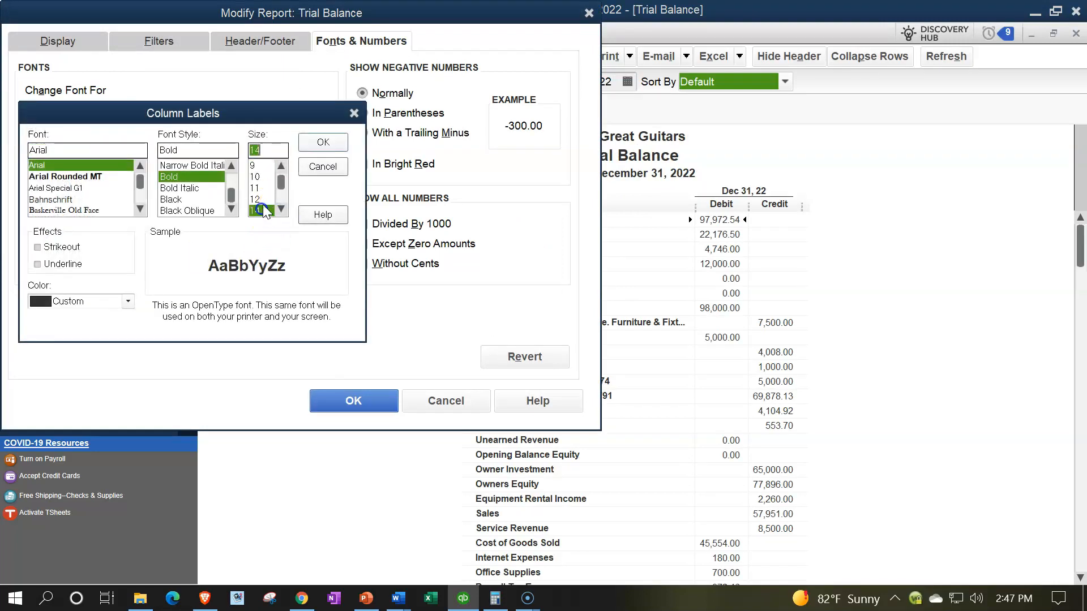
pyautogui.click(322, 142)
pyautogui.click(481, 187)
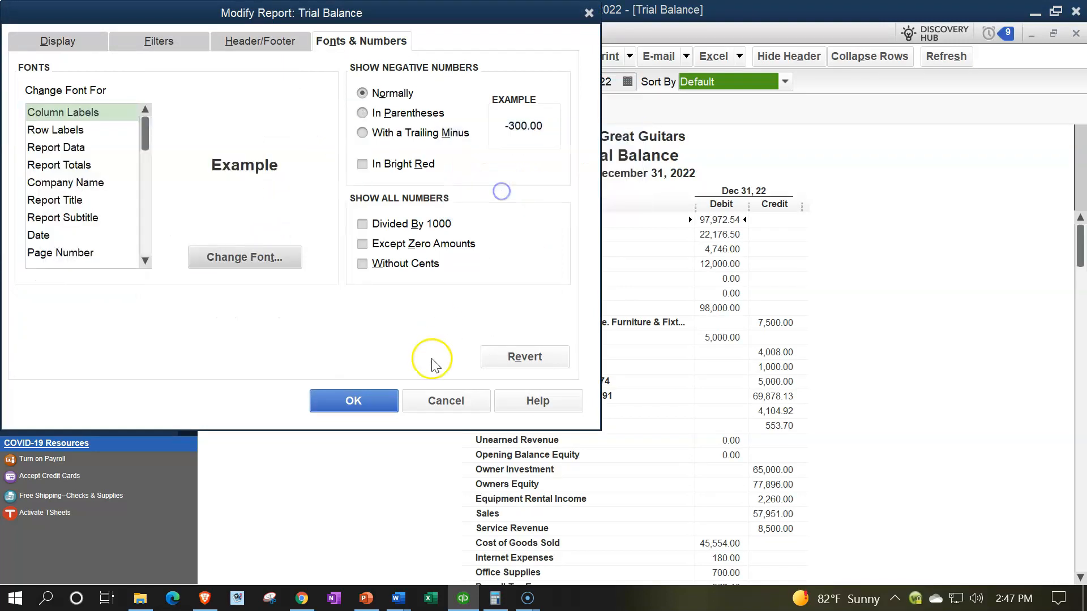
pyautogui.click(392, 401)
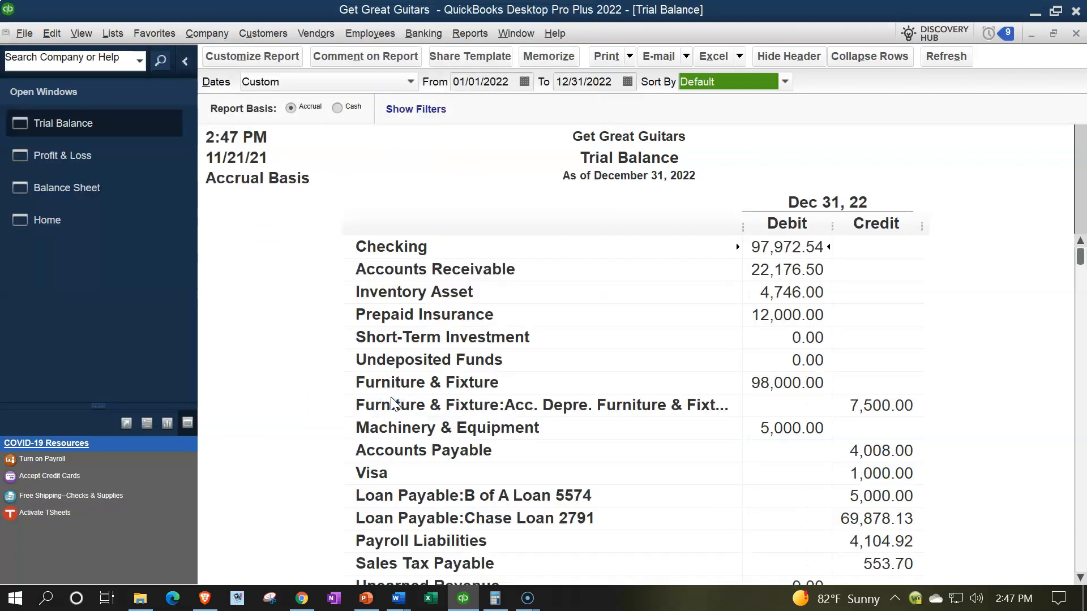
# - Return to the home page and review the company preferences for Payroll & Employees, closing the preferences without changes
pyautogui.click(57, 227)
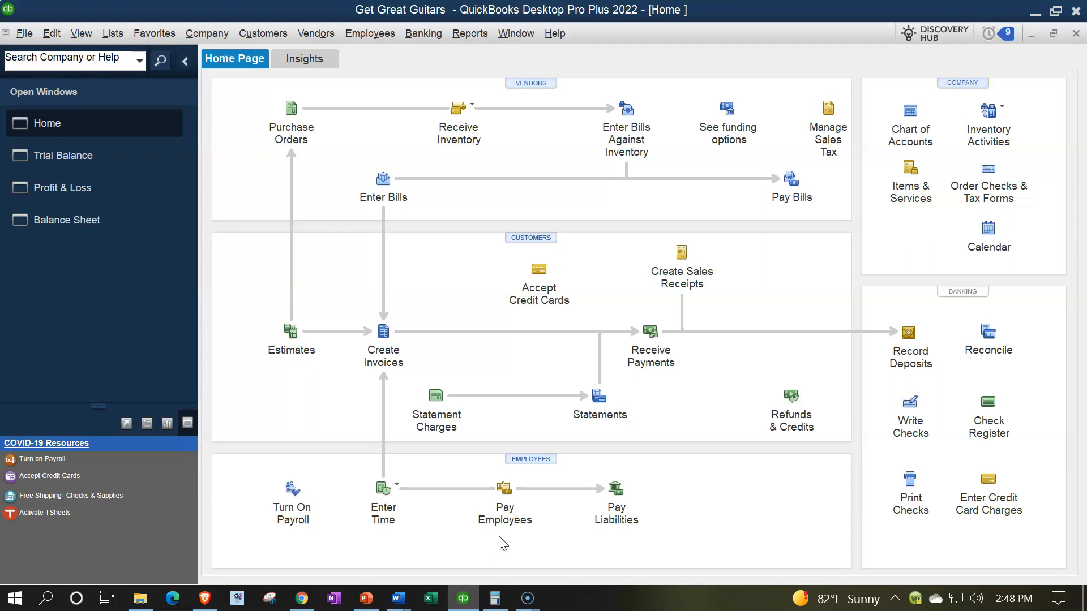
pyautogui.click(576, 536)
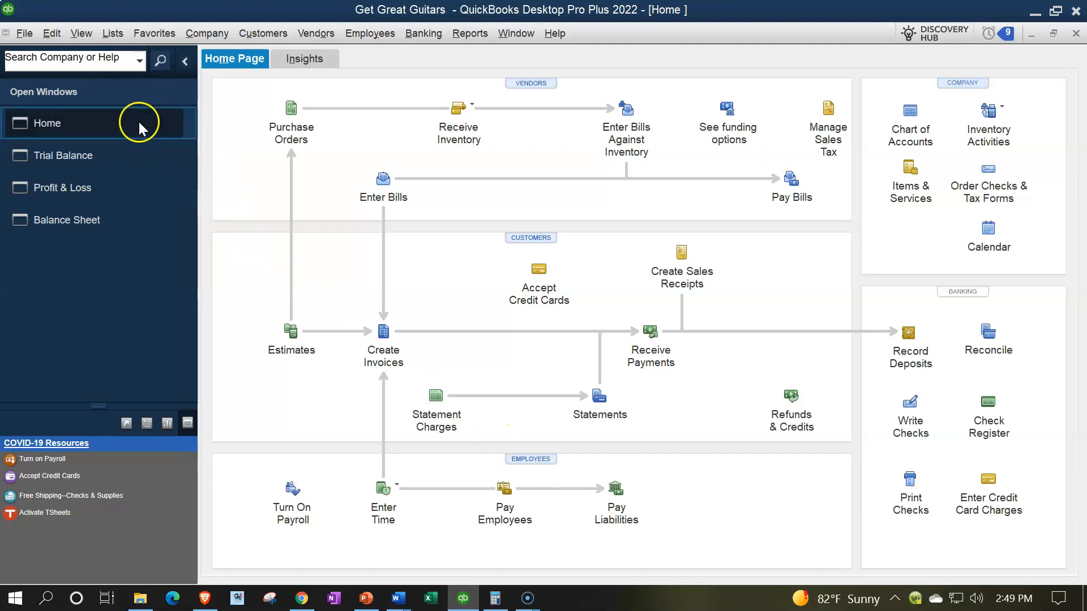
pyautogui.click(58, 35)
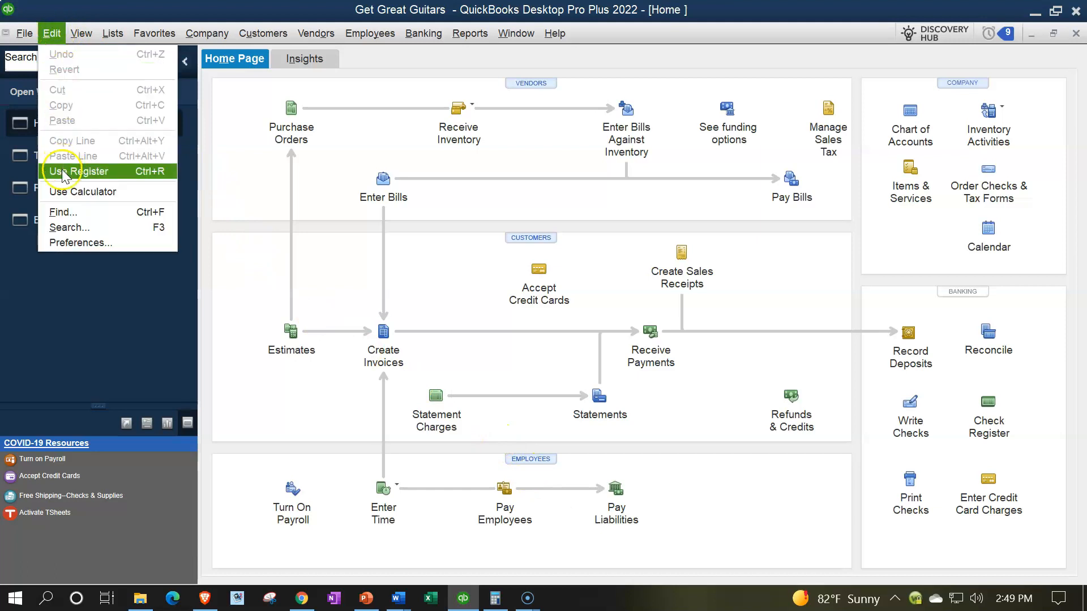
pyautogui.click(63, 241)
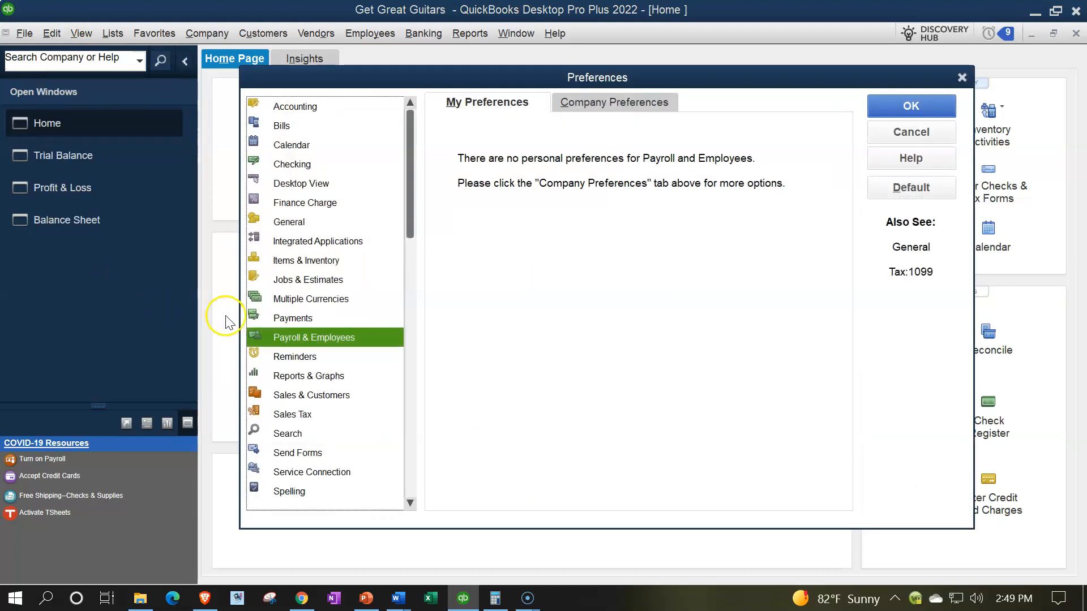
pyautogui.click(569, 104)
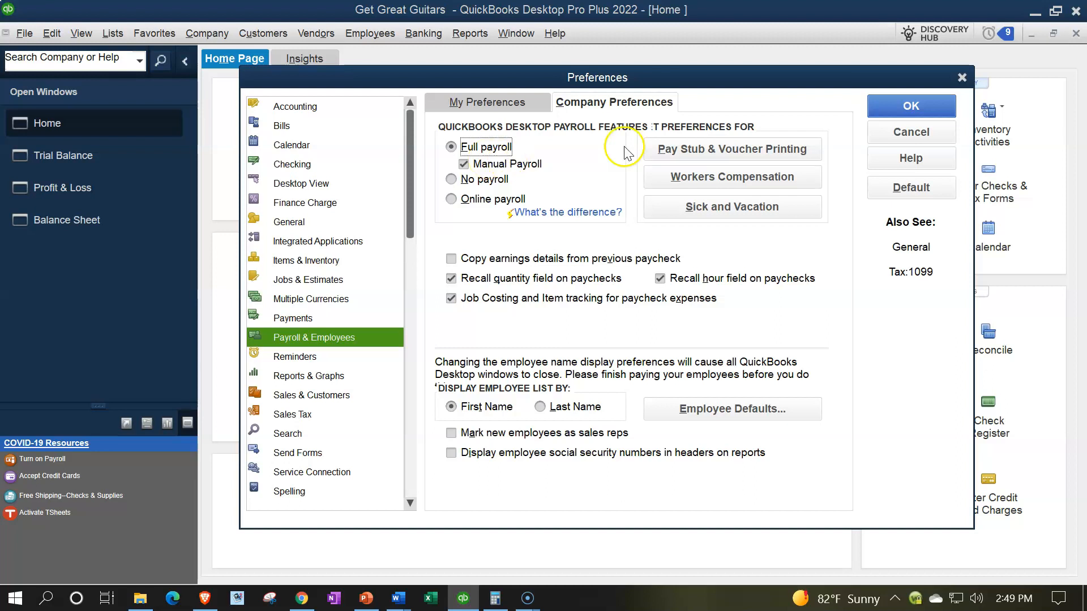
pyautogui.click(962, 78)
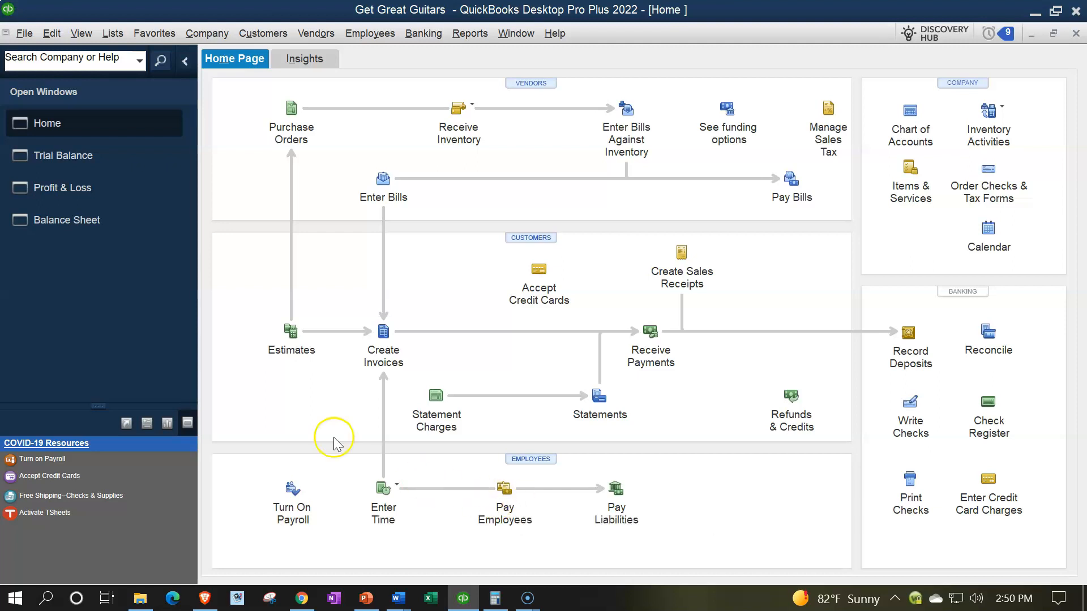
# - Drill into the Balance Sheet's Checking balance to examine the latest paycheck transactions, and close the detail report
pyautogui.click(74, 221)
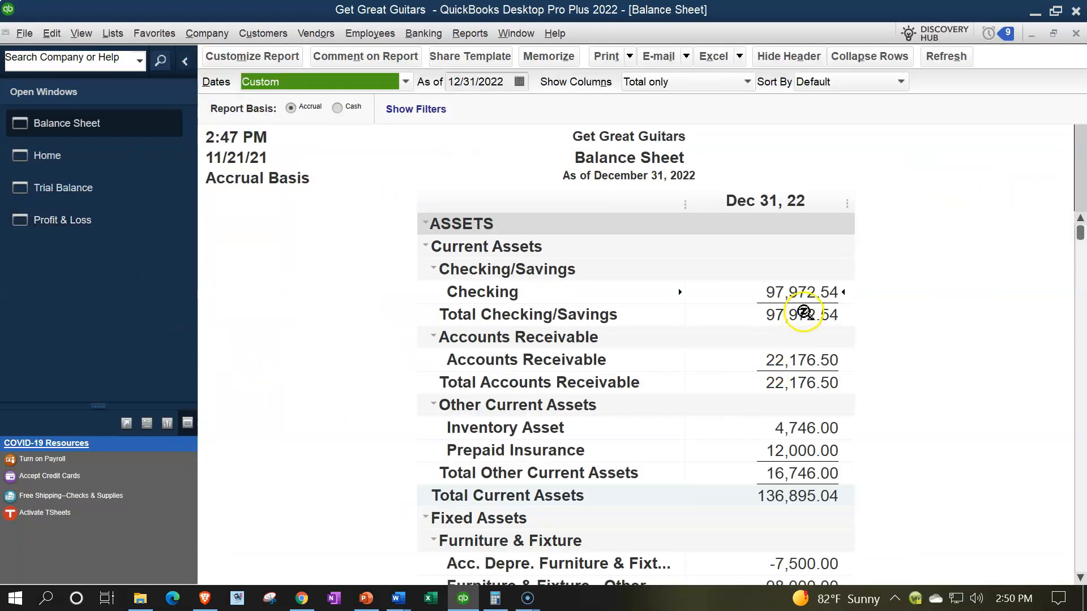
pyautogui.doubleClick(810, 306)
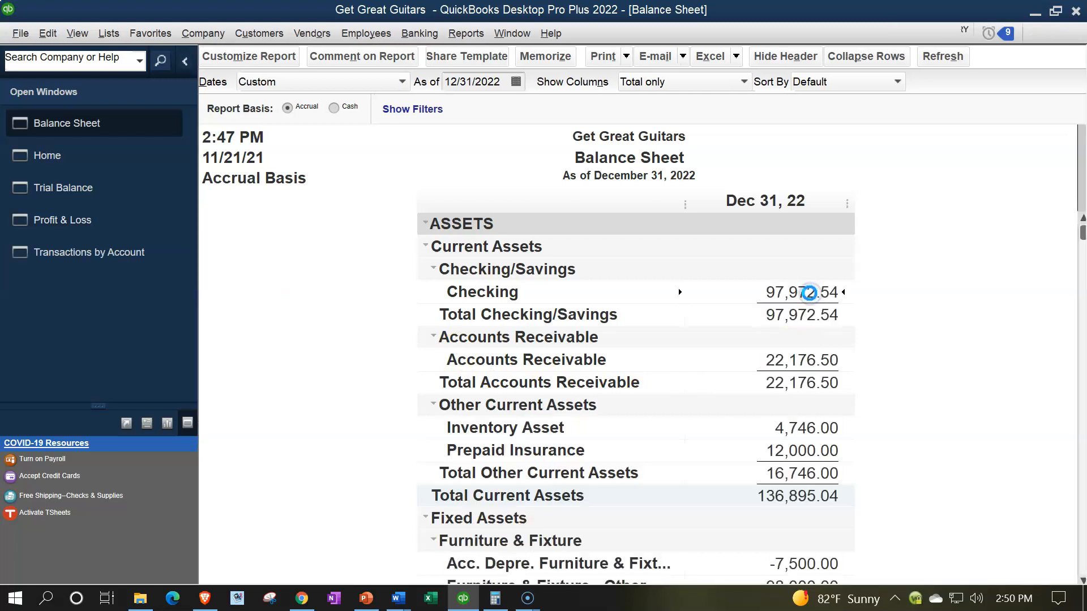
pyautogui.scroll(-5, 807, 379)
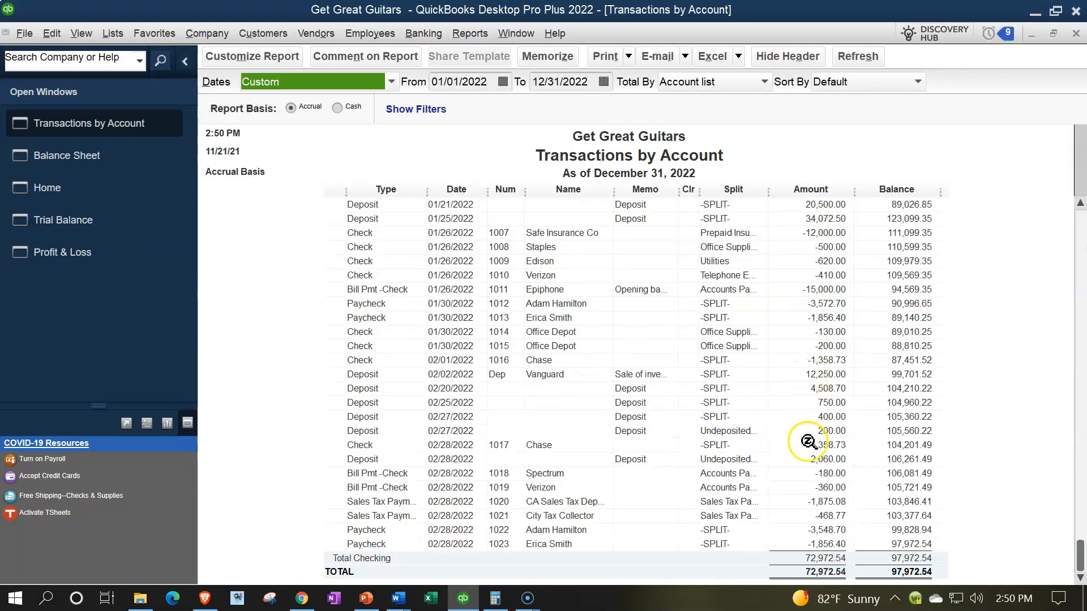
pyautogui.doubleClick(823, 531)
pyautogui.click(824, 544)
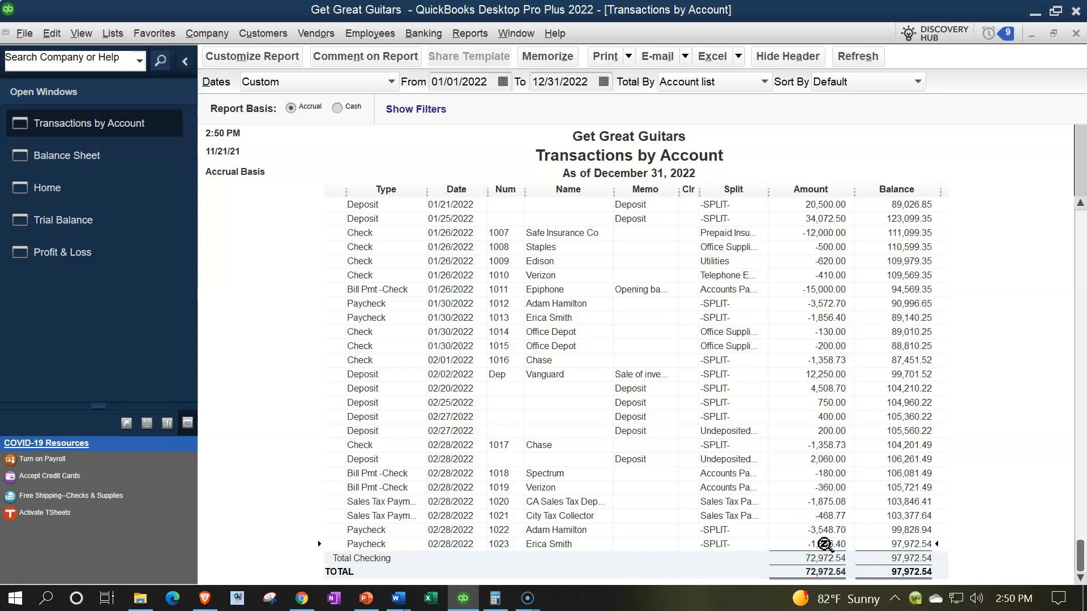
pyautogui.click(1076, 33)
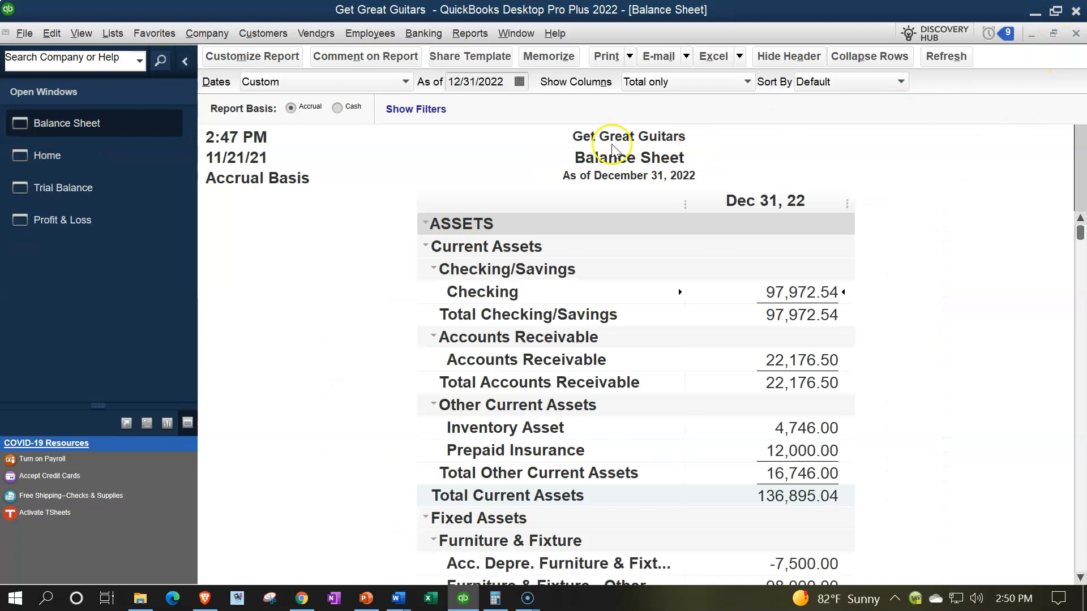
# - Drill into Payroll Expenses on the Profit & Loss report to examine its paycheck transactions, and close the detail report
pyautogui.click(81, 228)
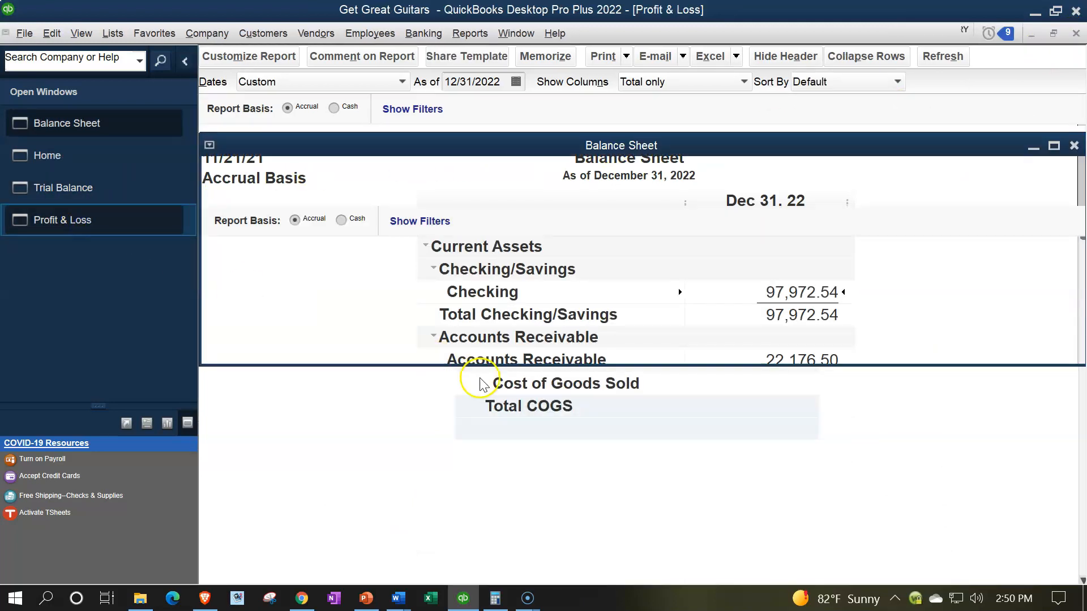
pyautogui.scroll(-4, 499, 389)
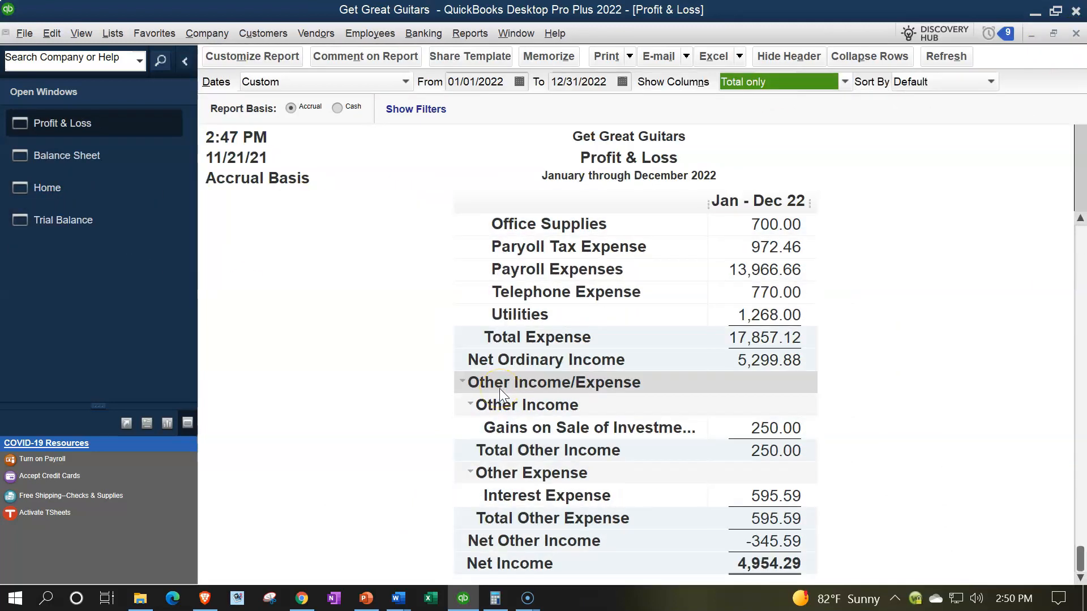
pyautogui.scroll(1, 499, 389)
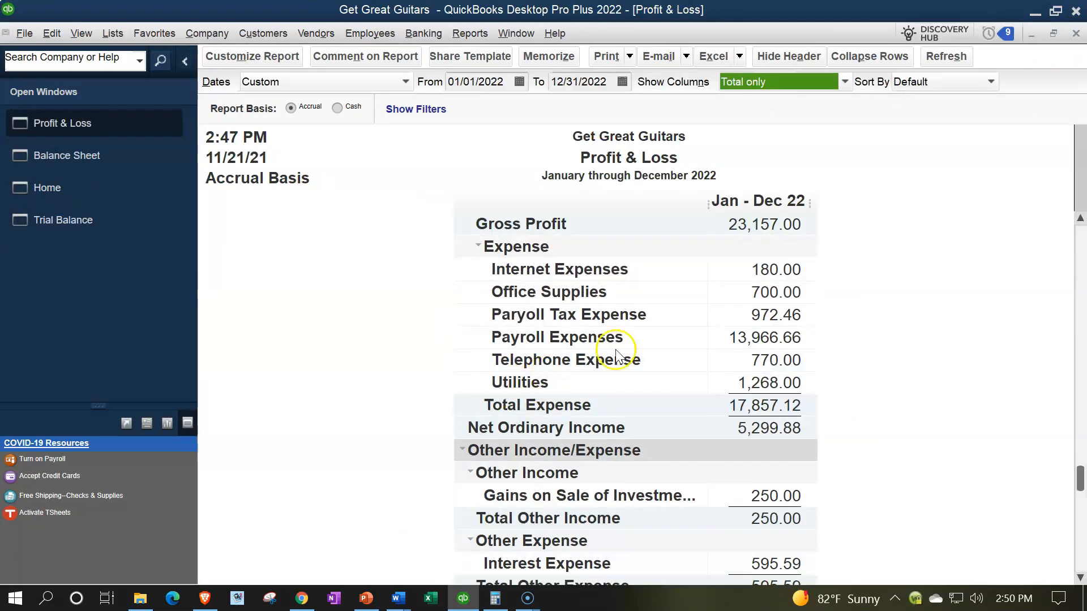
pyautogui.click(757, 339)
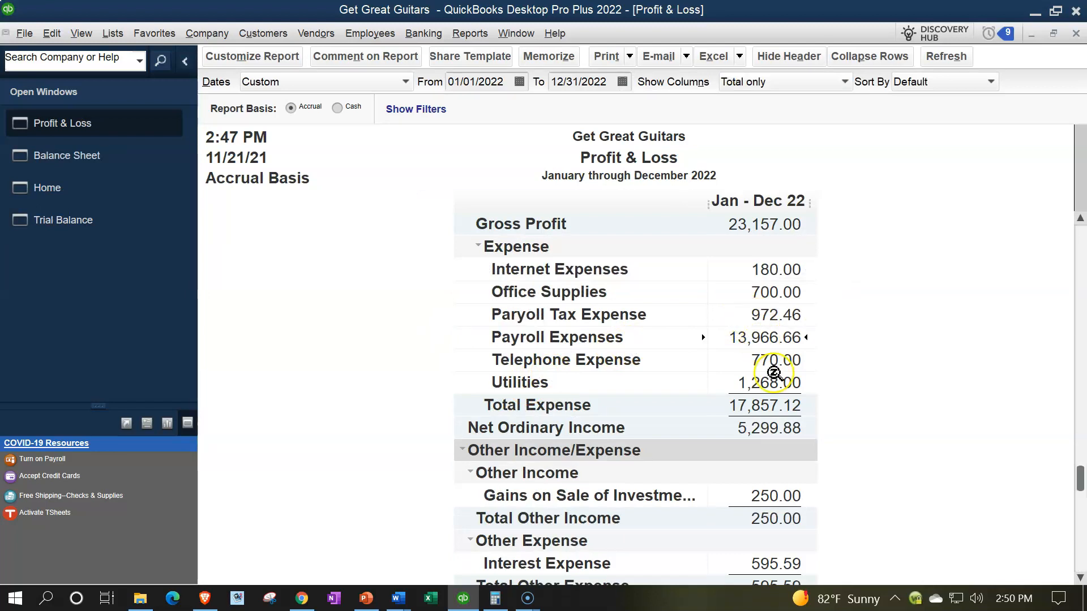
pyautogui.doubleClick(770, 338)
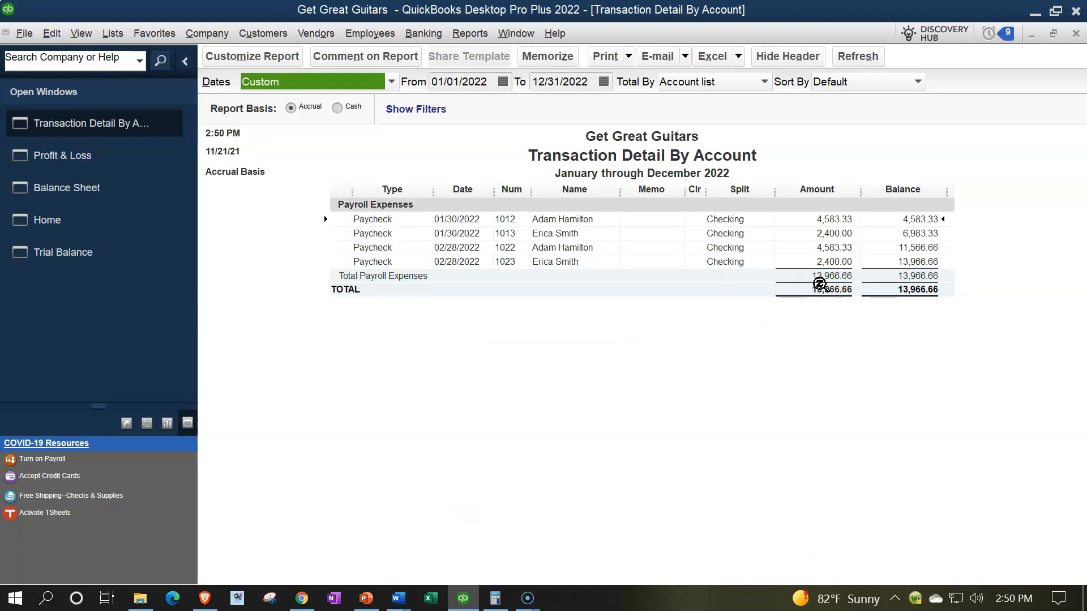
pyautogui.click(1076, 34)
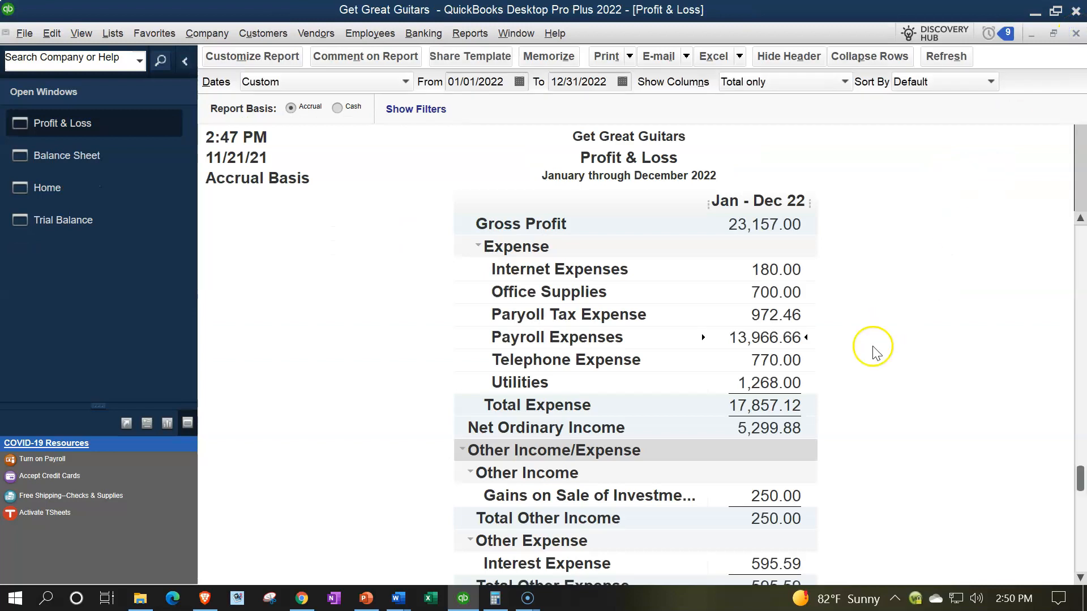
# - Compare Payroll Liabilities on the Balance Sheet with the payroll tax and payroll expense lines on the Profit & Loss report
pyautogui.click(123, 162)
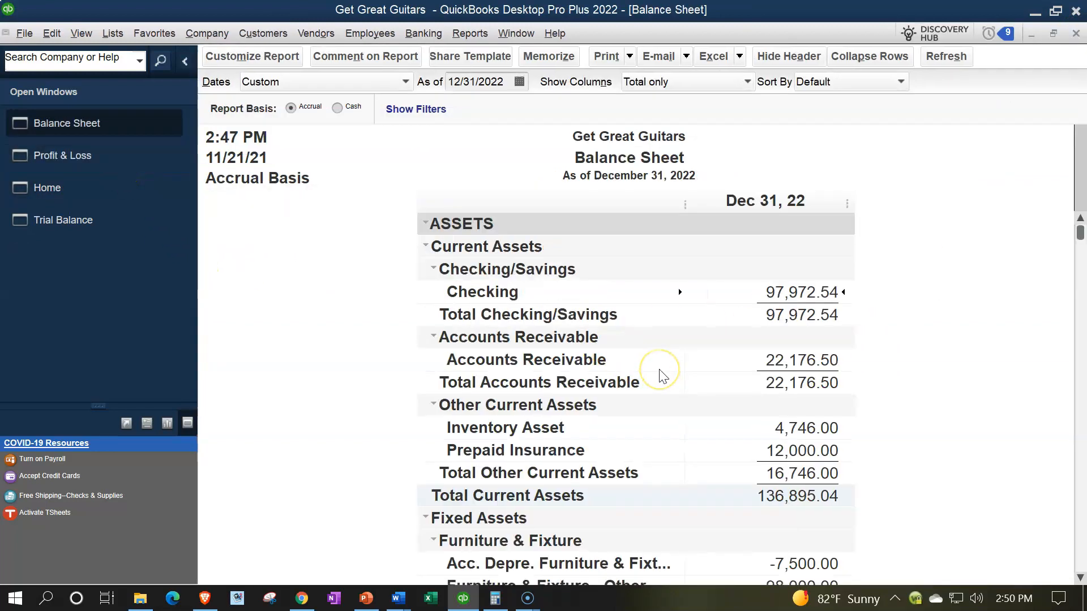
pyautogui.scroll(-9, 662, 375)
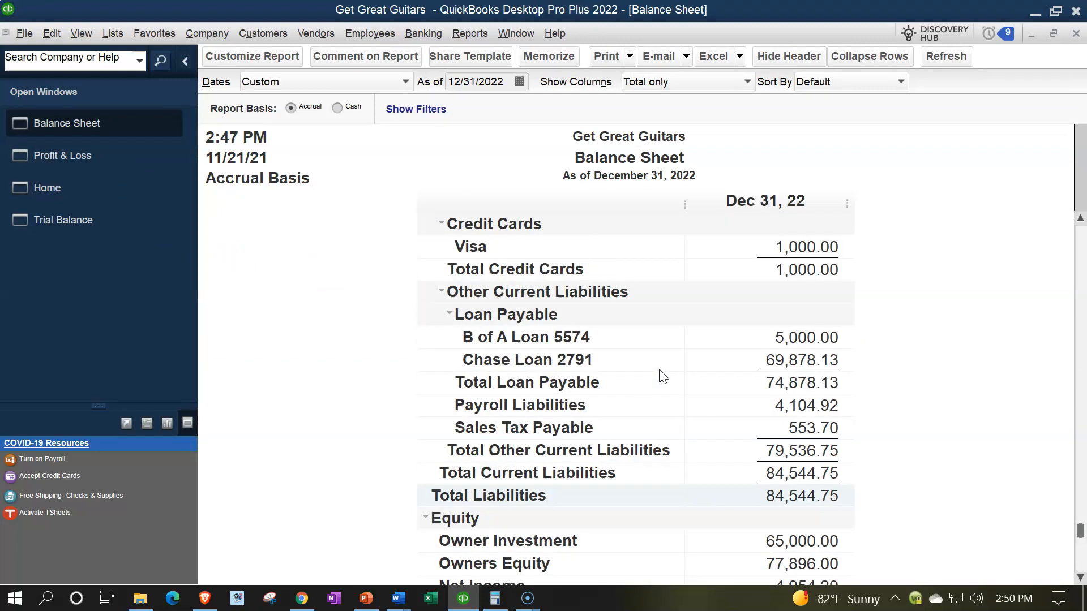
pyautogui.click(791, 406)
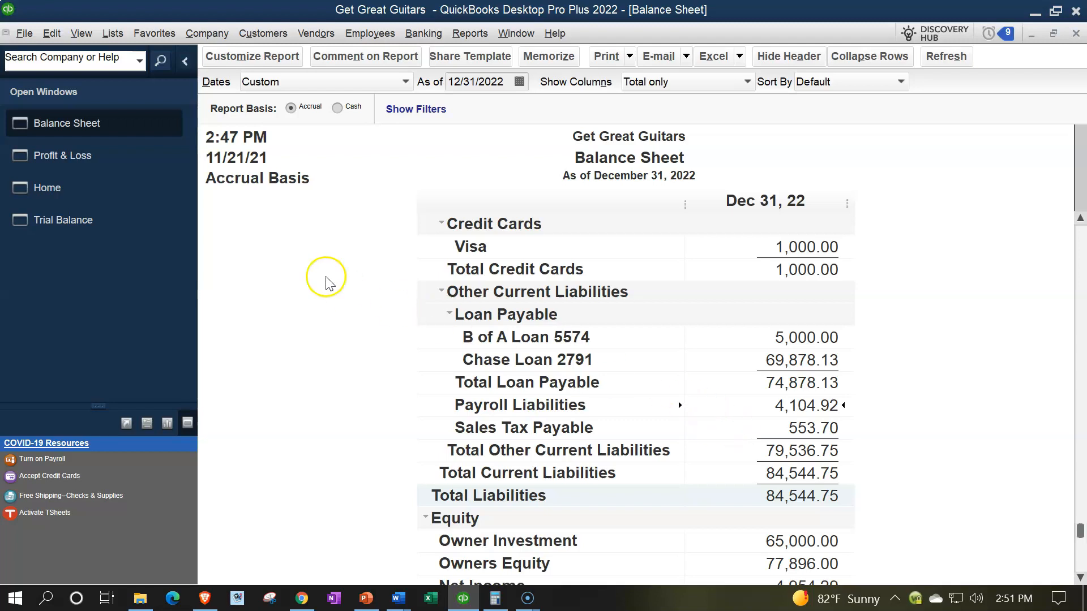
pyautogui.click(83, 152)
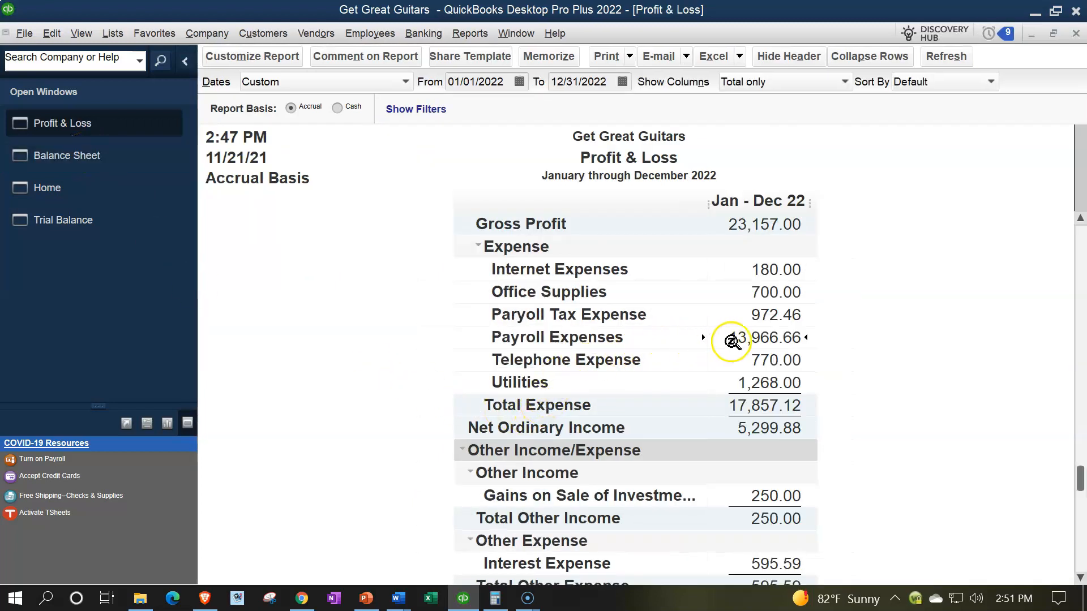
pyautogui.click(766, 313)
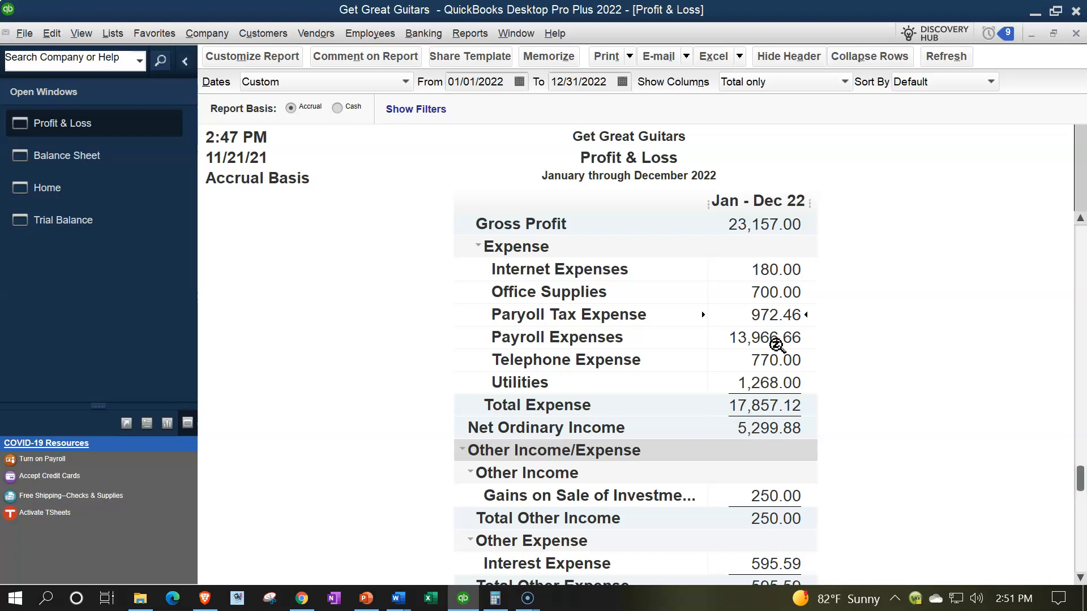
# - Drill into Payroll Liabilities on the Balance Sheet to examine its paycheck transactions, and close the detail report
pyautogui.click(97, 155)
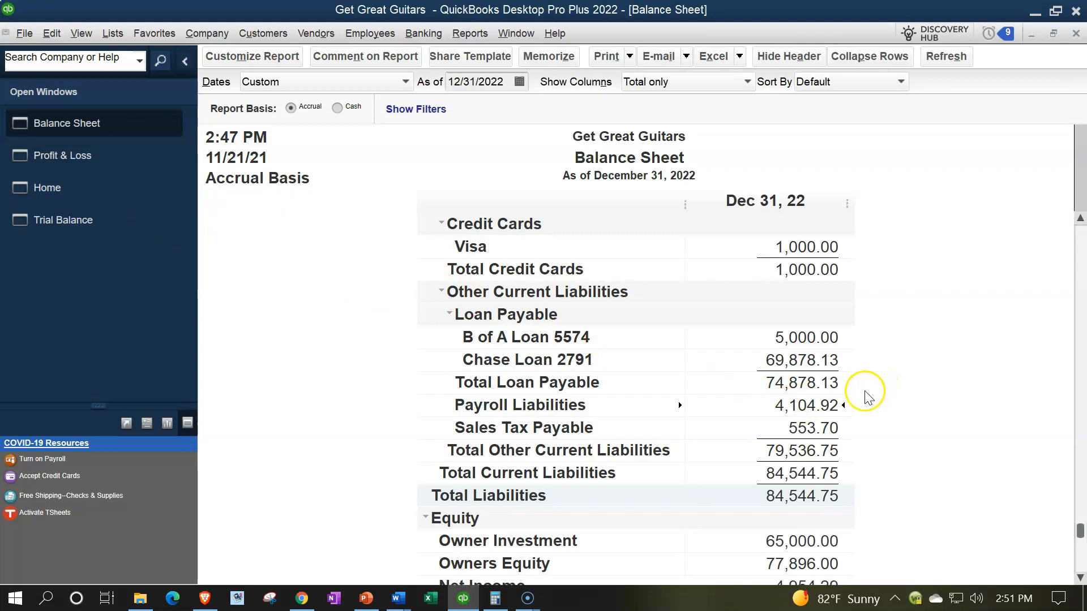
pyautogui.doubleClick(824, 406)
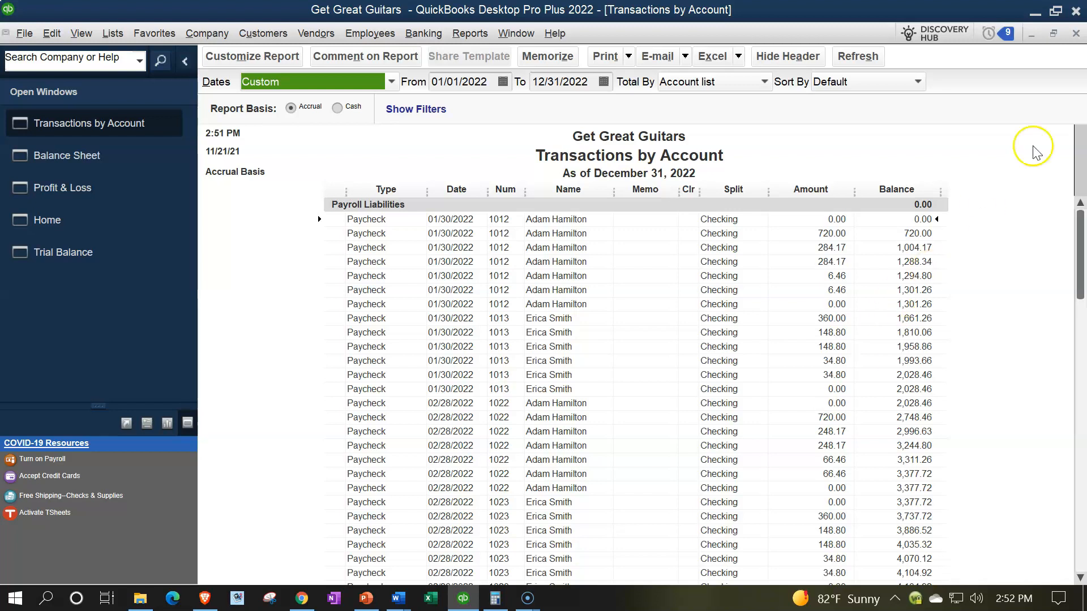
pyautogui.click(1076, 33)
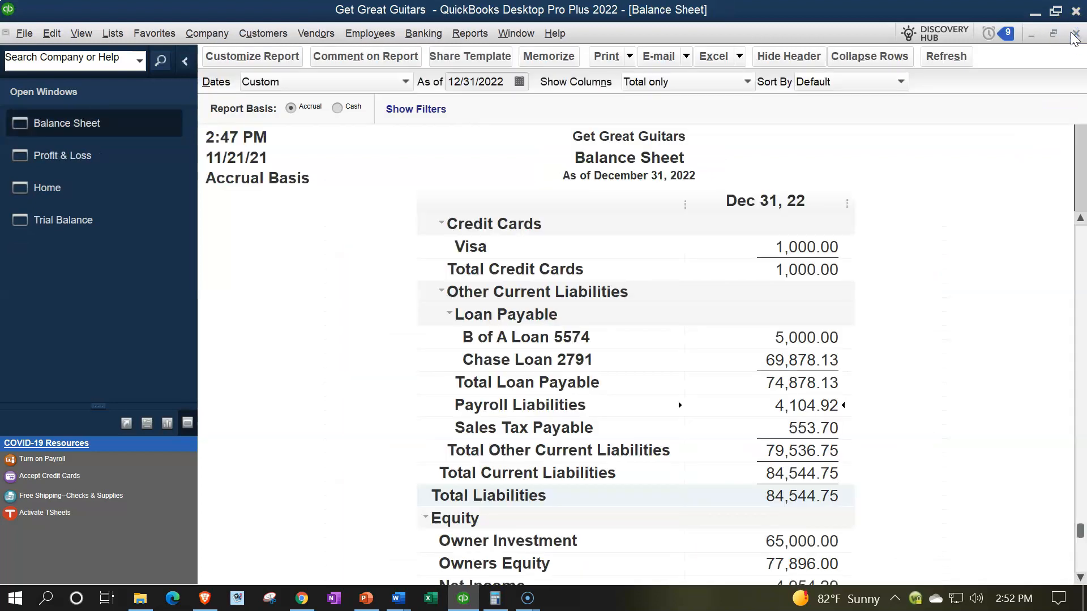
# - Start paying payroll liabilities from the home page for the date range 01/01/2022 through 01/31/2022
pyautogui.click(101, 187)
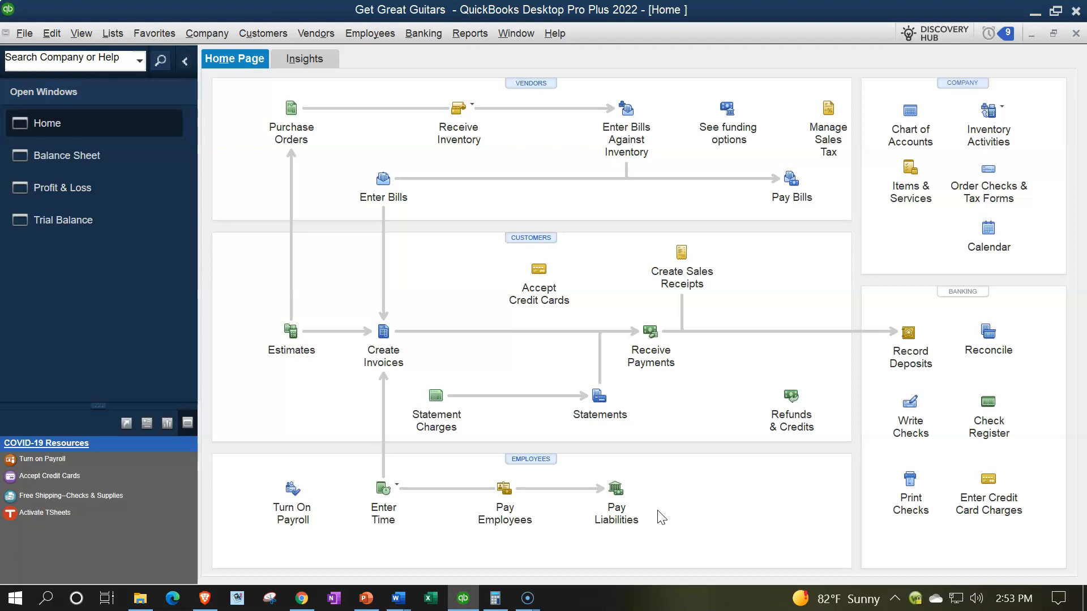
pyautogui.click(617, 508)
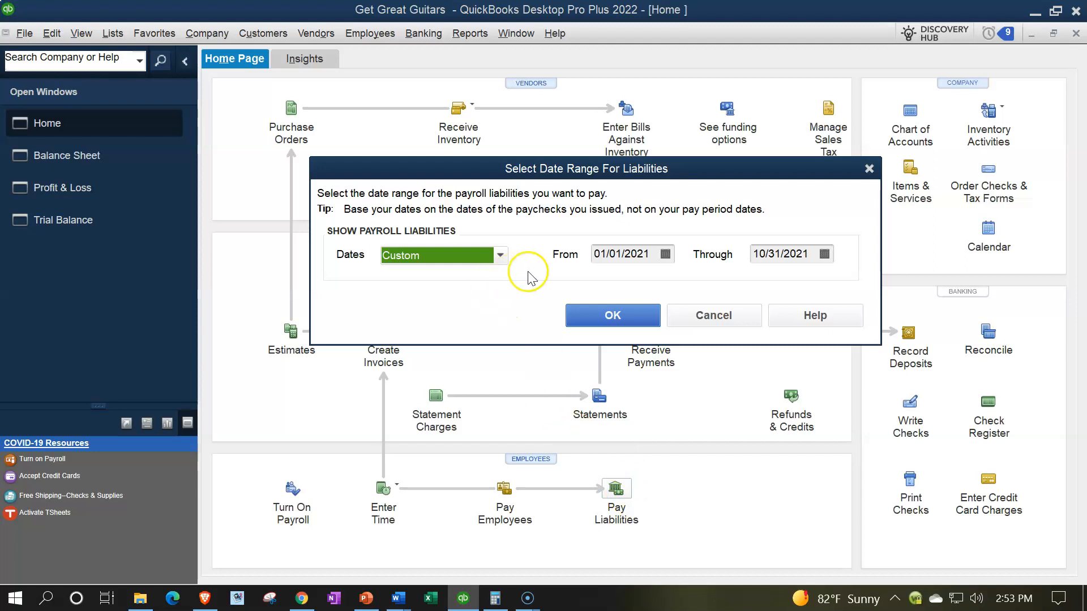
pyautogui.press('Tab')
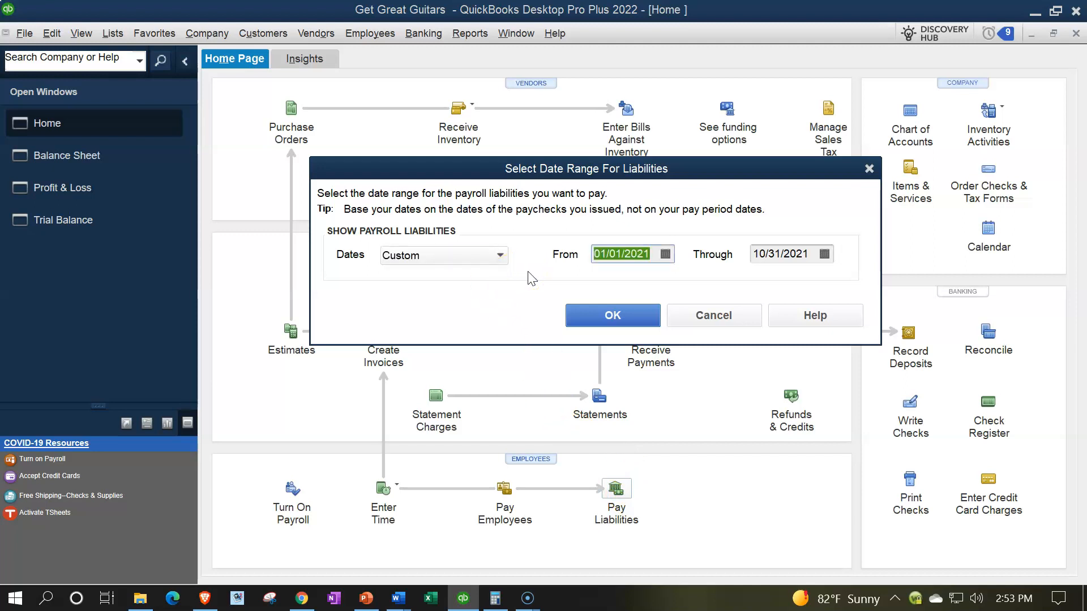
pyautogui.write('010122')
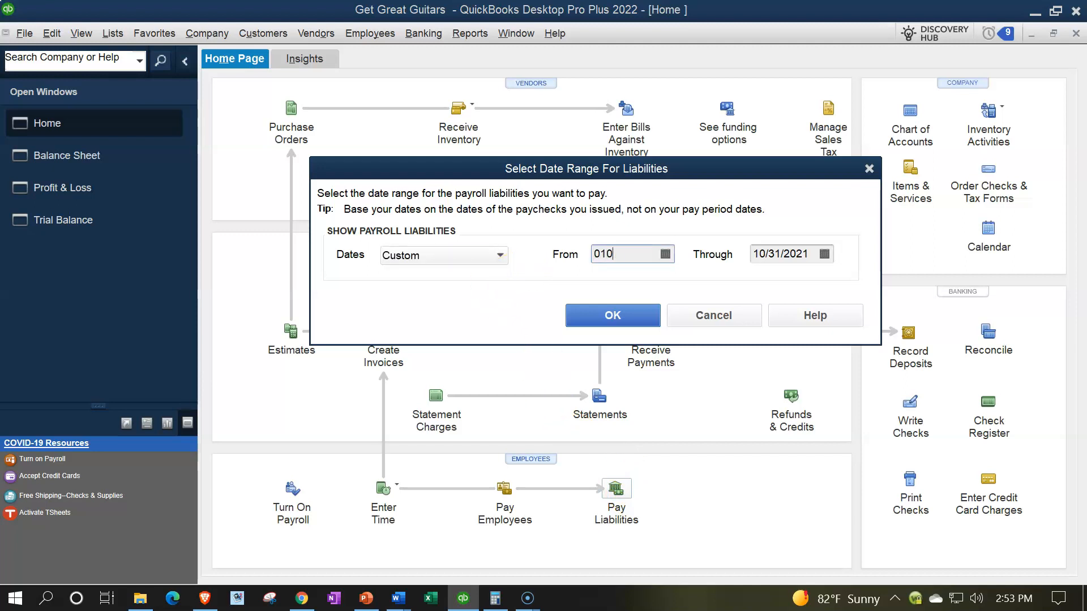
pyautogui.press('Tab')
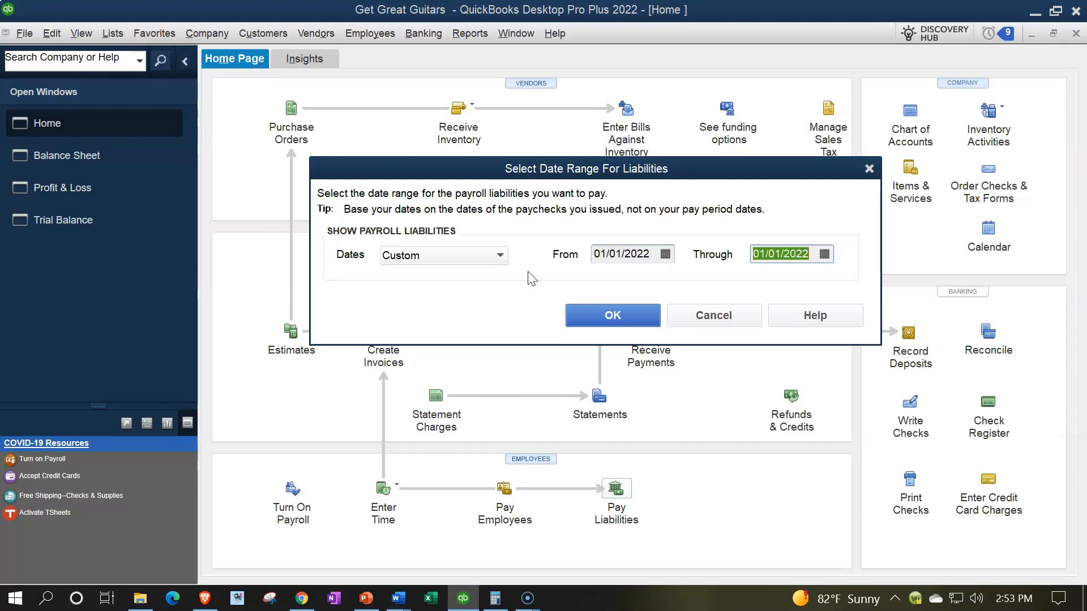
pyautogui.press('BackSpace')
pyautogui.write('013122')
pyautogui.press('Tab')
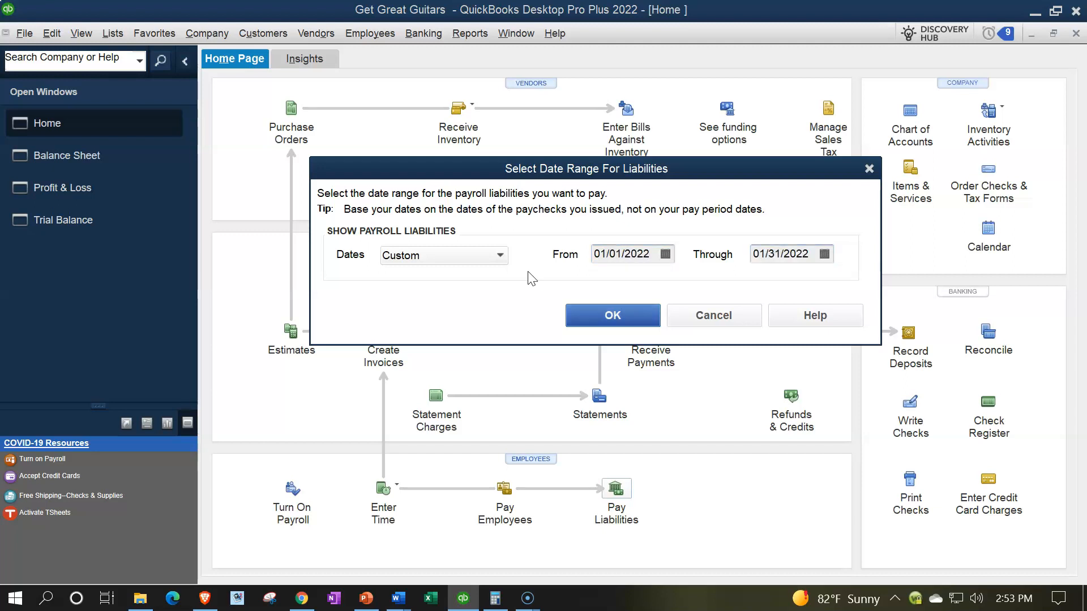
pyautogui.click(517, 276)
pyautogui.click(610, 316)
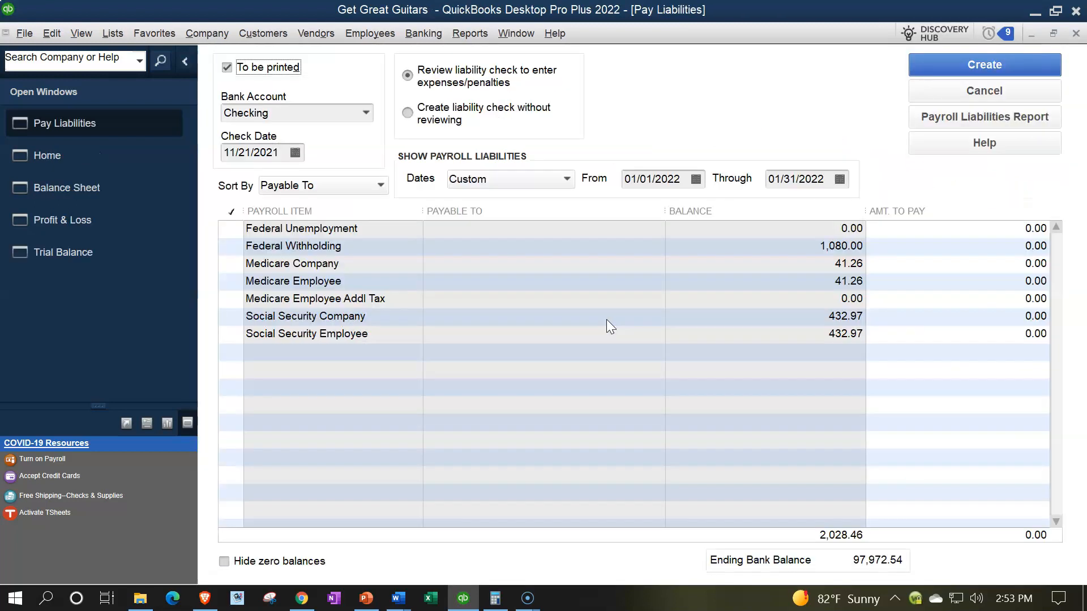
# - Turn off printing for the liability check, keep Checking as its bank account and Payable To as the sort order, and date it 02/28/2022
pyautogui.click(227, 68)
pyautogui.click(232, 60)
pyautogui.click(535, 93)
pyautogui.click(470, 133)
pyautogui.click(366, 114)
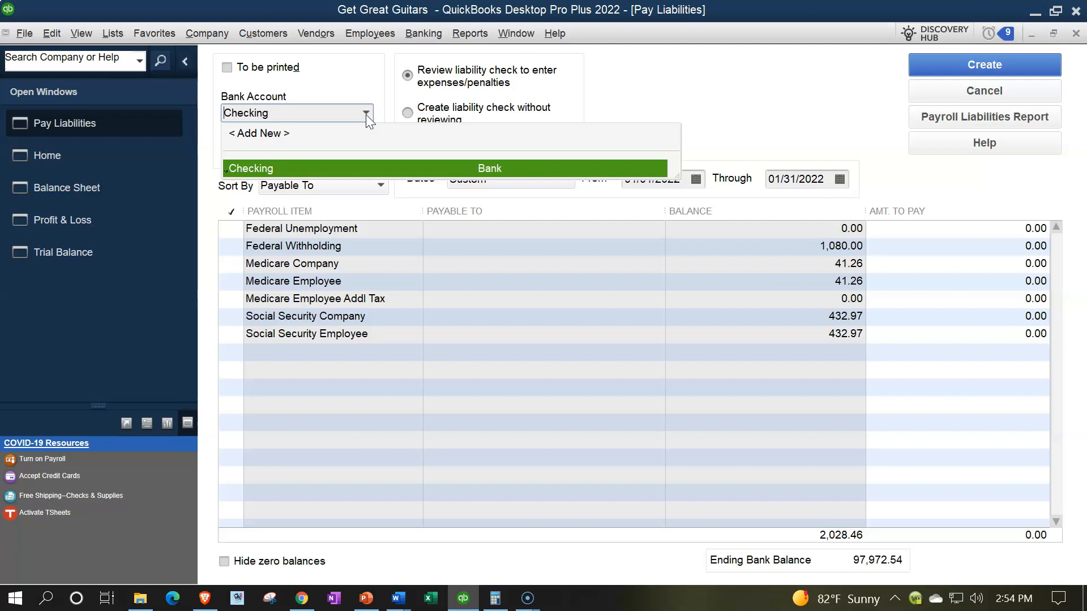
pyautogui.click(366, 114)
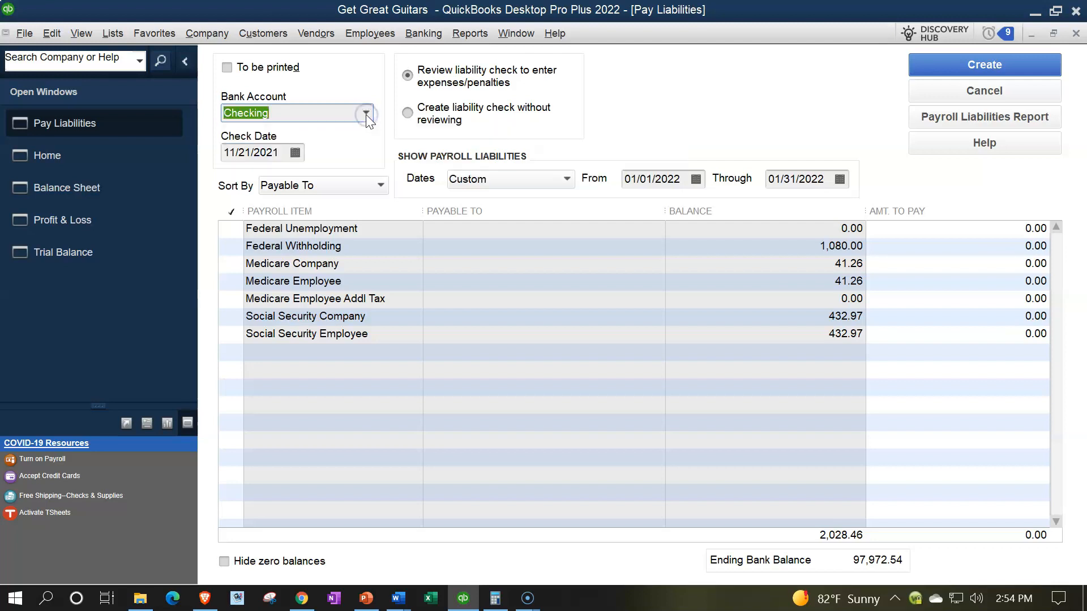
pyautogui.click(286, 154)
pyautogui.write('022822')
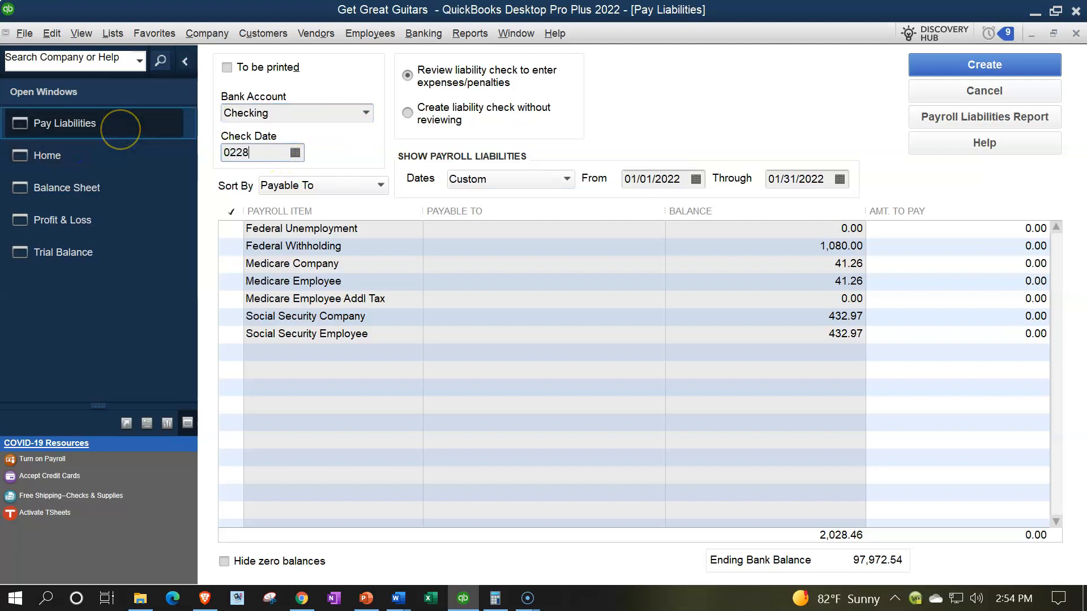
pyautogui.press('Tab')
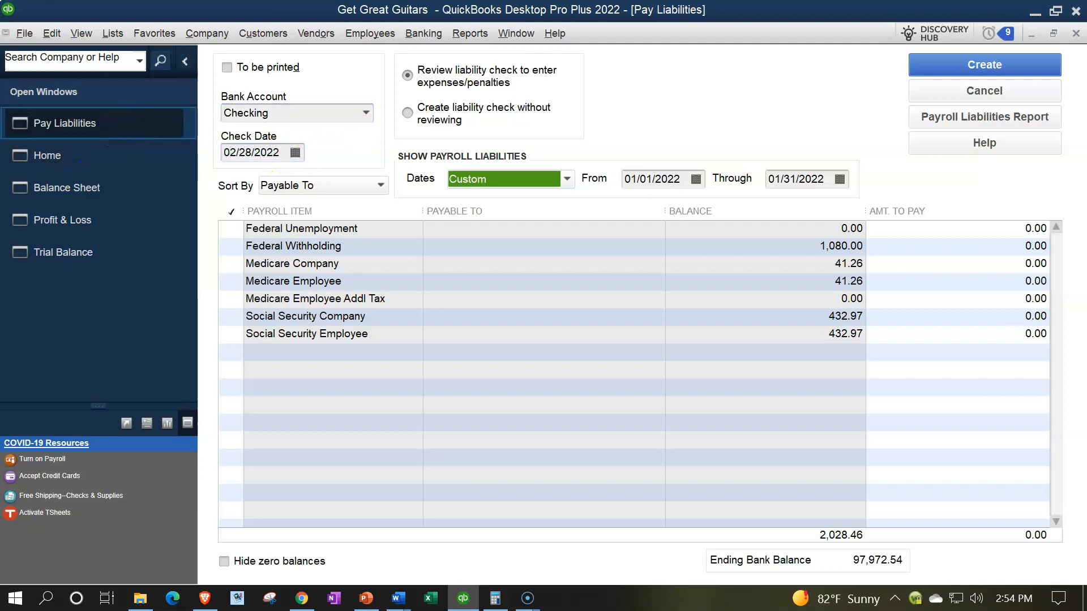
pyautogui.click(379, 187)
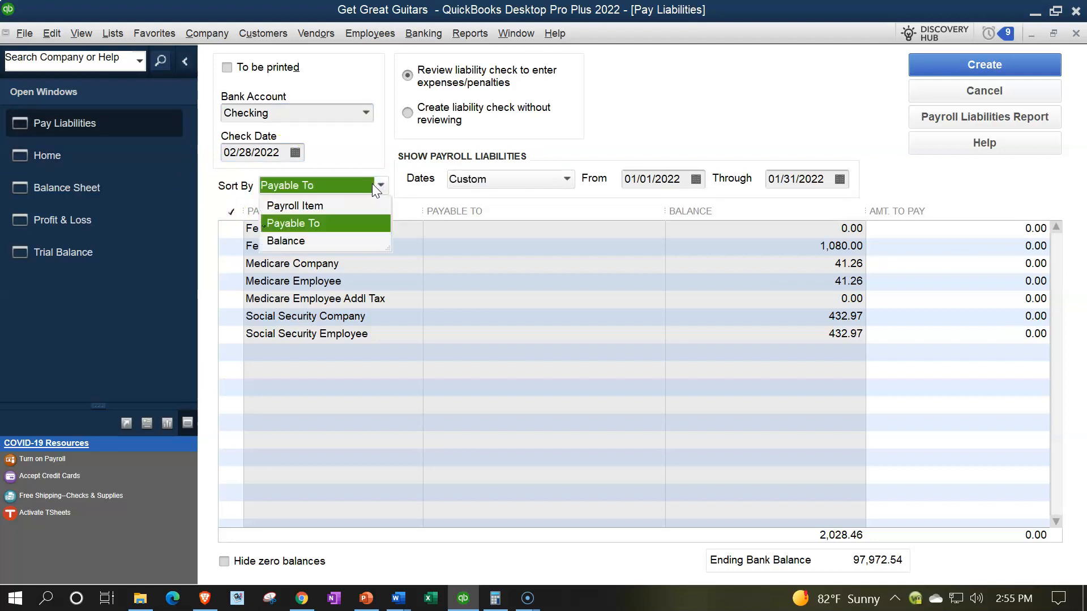
pyautogui.click(371, 183)
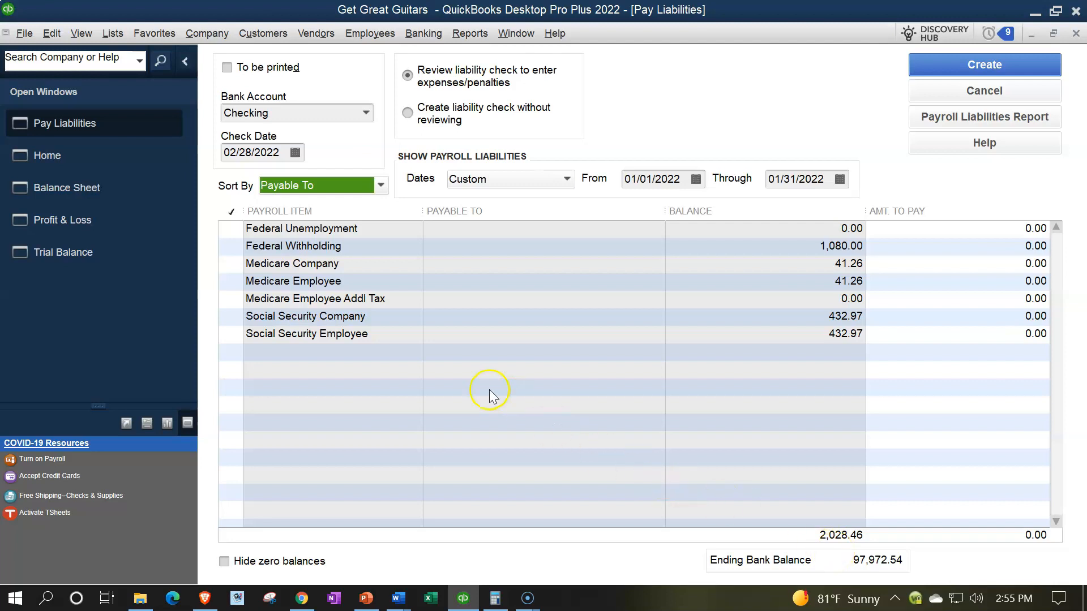
# - Set the Balance Sheet's as-of date to 01/31/2022 and examine its Payroll Liabilities line
pyautogui.click(111, 196)
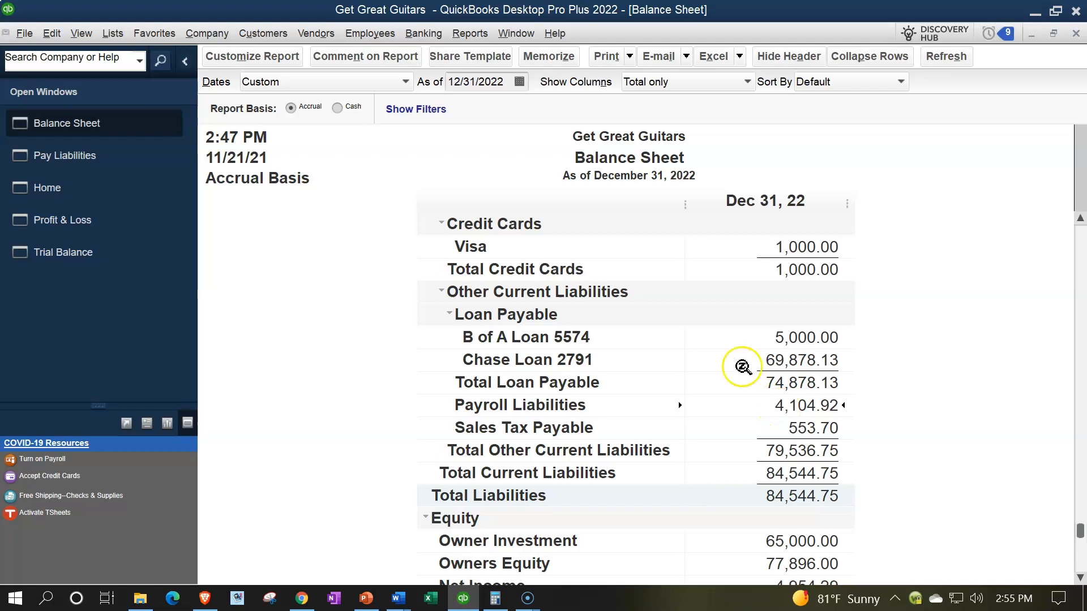
pyautogui.click(512, 82)
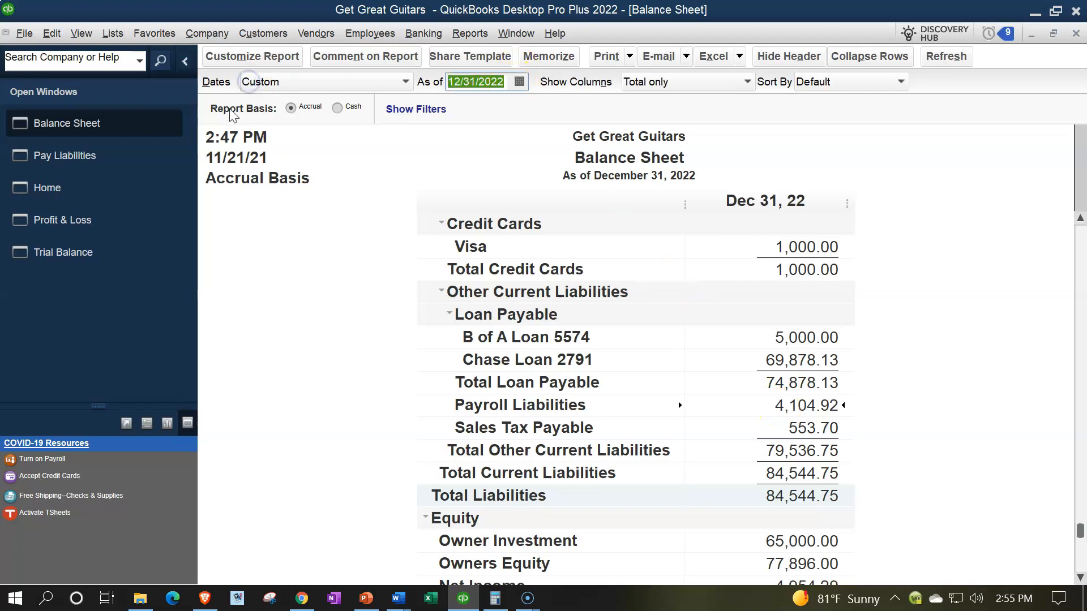
pyautogui.write('013122')
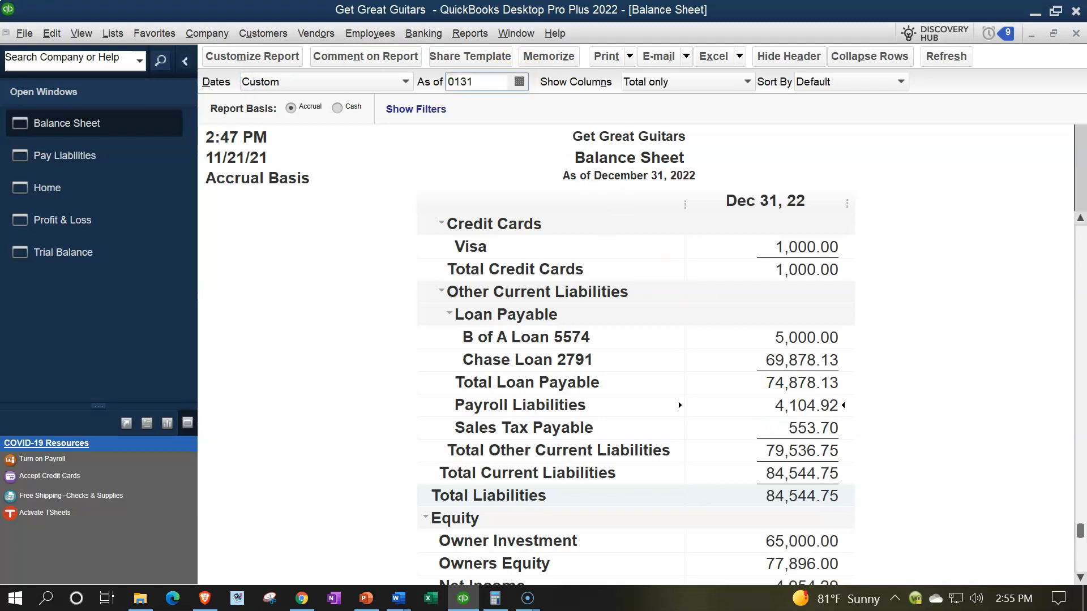
pyautogui.press('Tab')
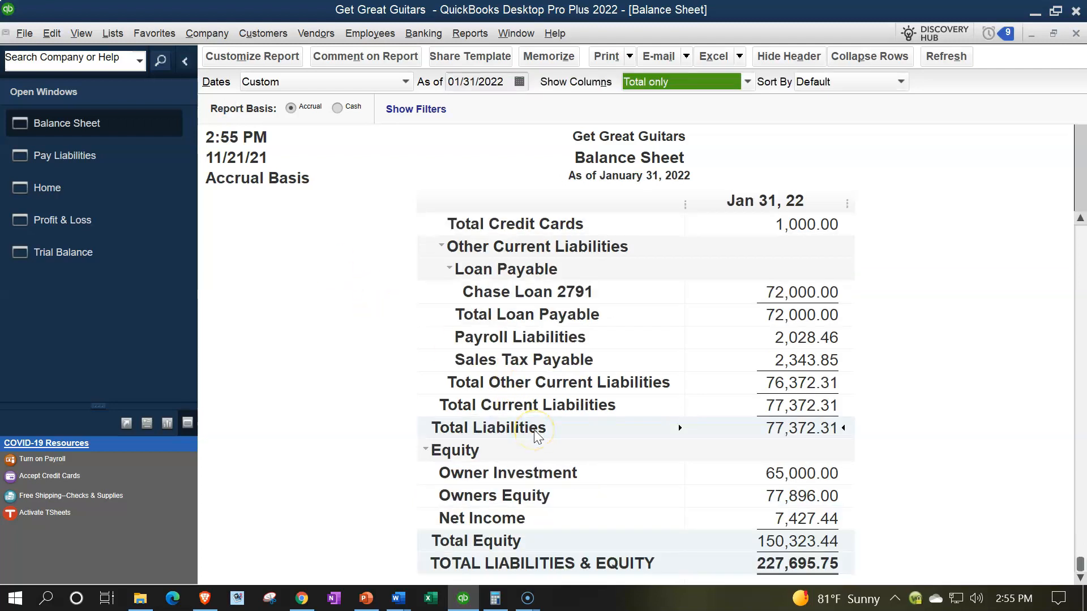
pyautogui.click(772, 340)
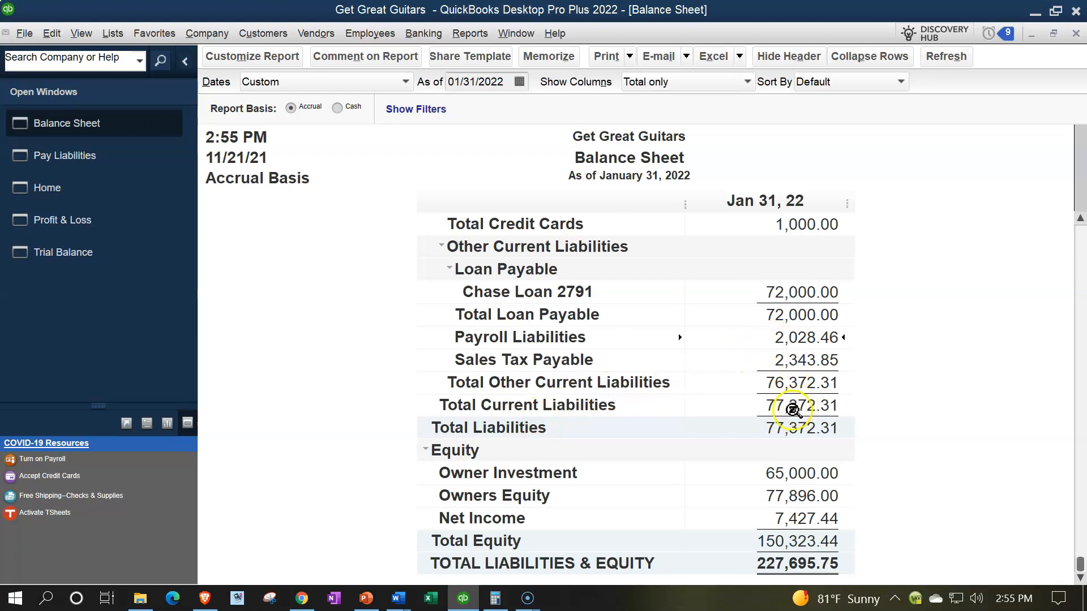
pyautogui.click(819, 432)
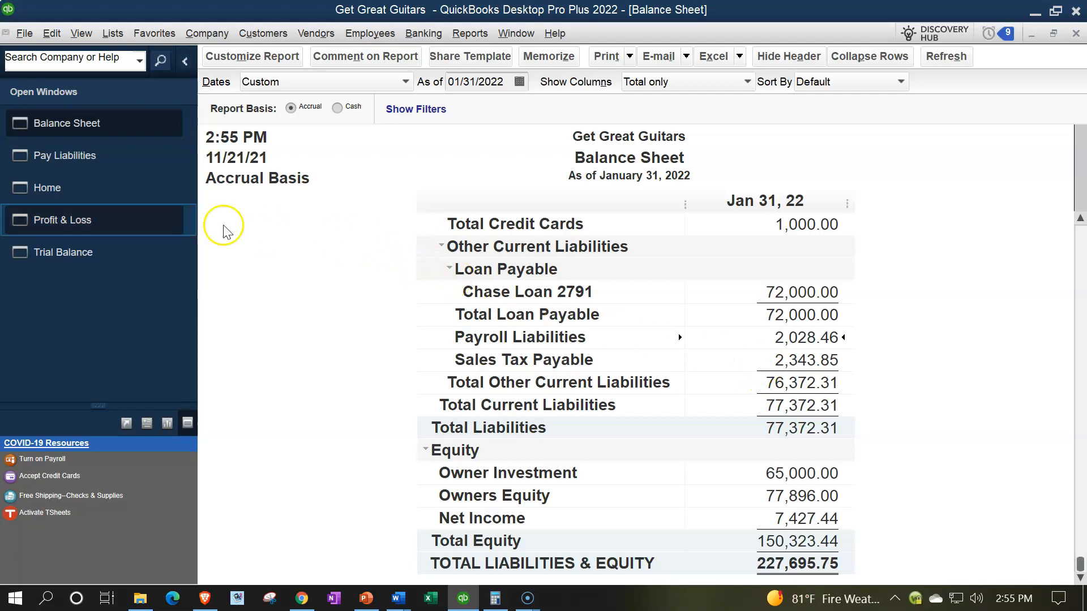
# - Compare the total balance of the liabilities to pay with Payroll Liabilities on the Balance Sheet, and return to the Pay Liabilities window
pyautogui.click(95, 157)
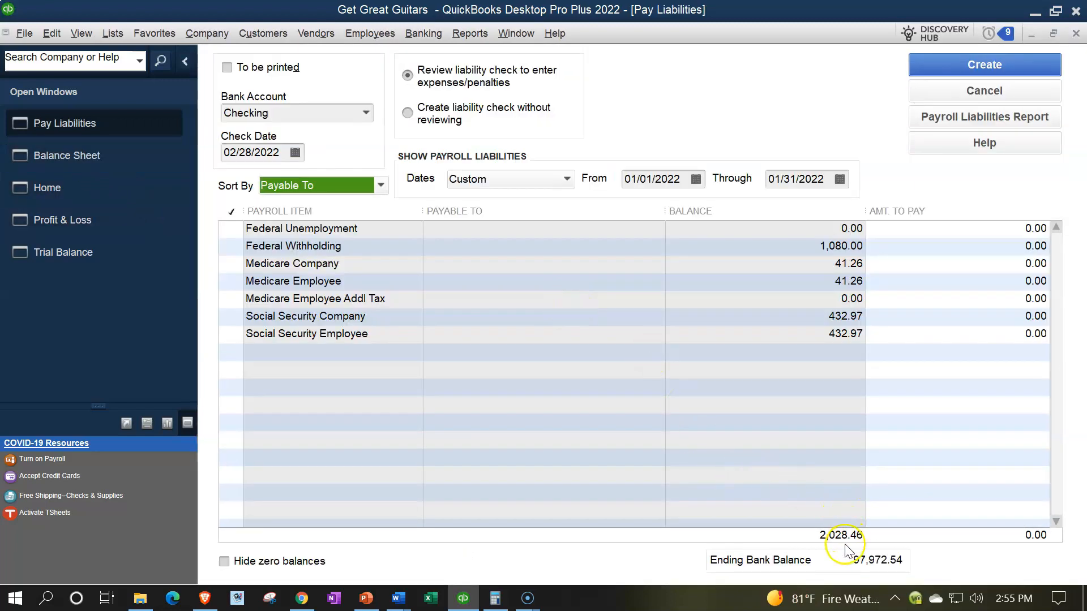
pyautogui.click(39, 159)
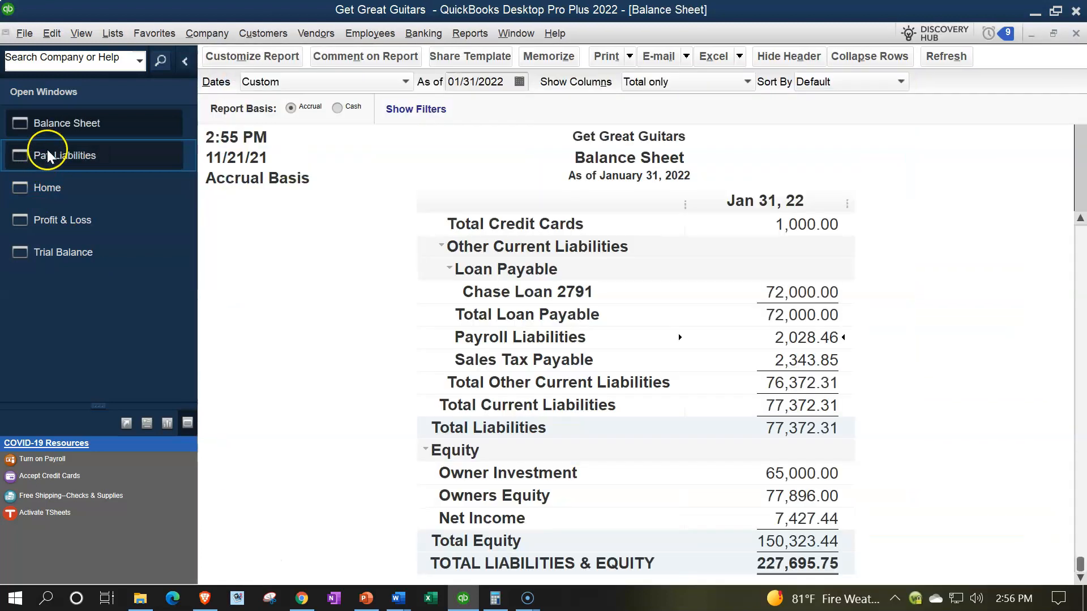
pyautogui.click(49, 151)
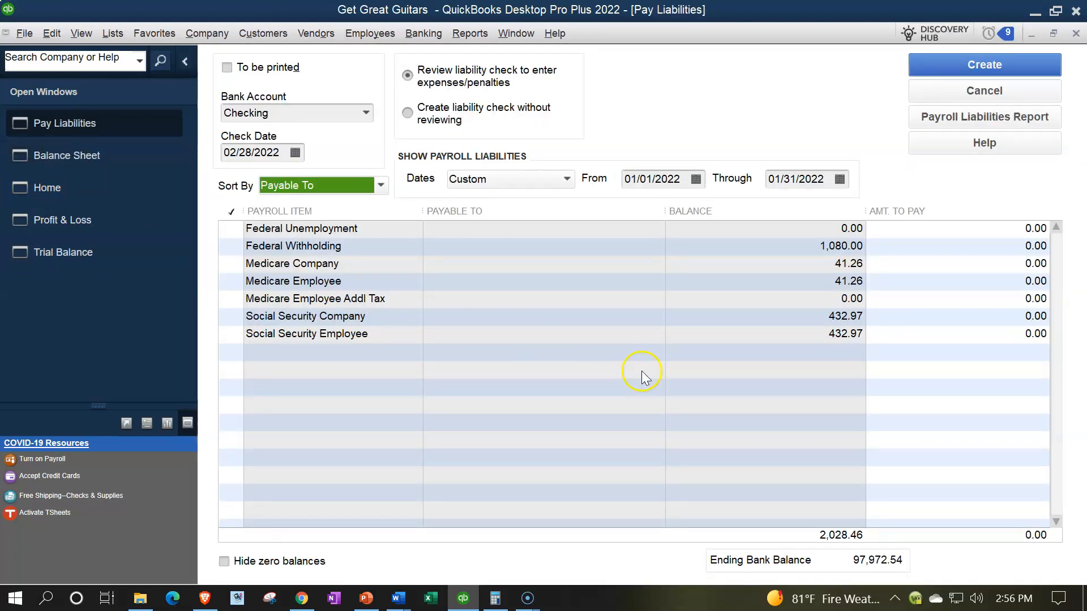
# - Mark Federal Withholding for payment, quick-adding IRS - FIT as its liability agency and keeping Payroll Liabilities and the Salary and Hourly taxable items
pyautogui.click(234, 230)
pyautogui.click(233, 248)
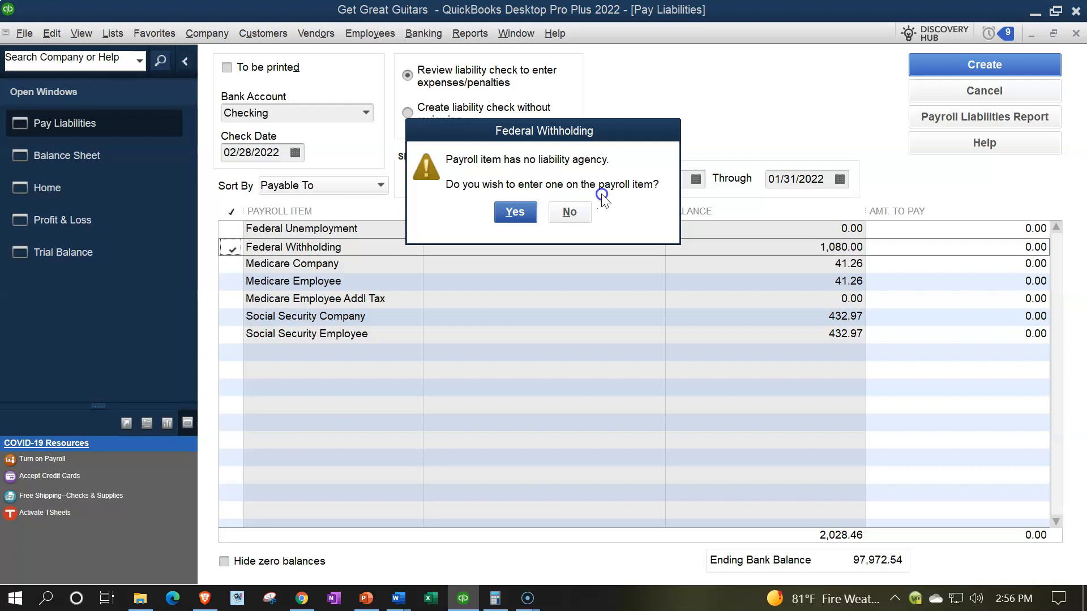
pyautogui.click(528, 213)
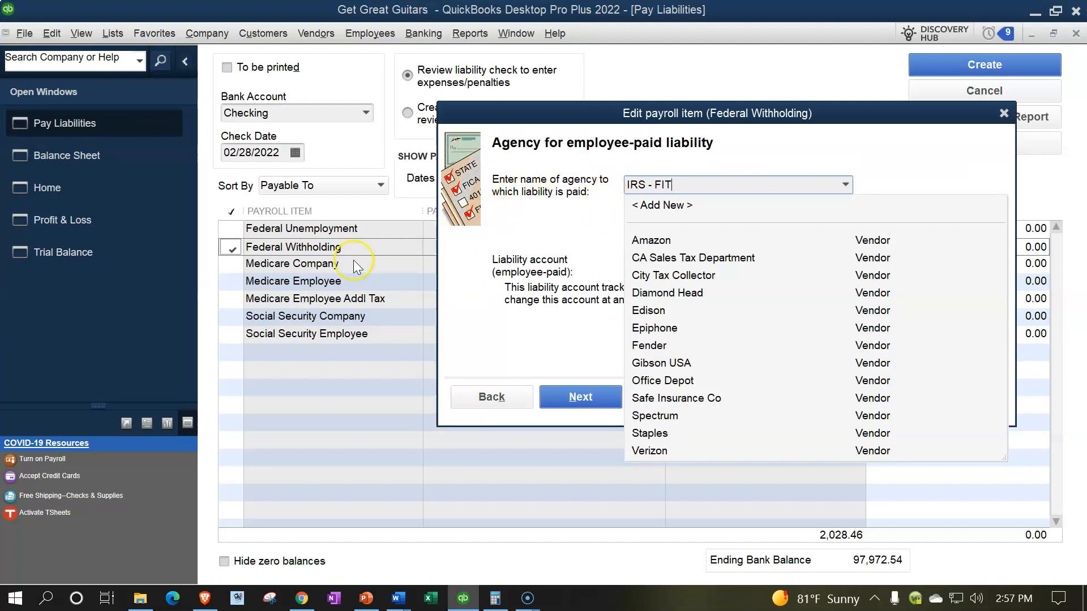
pyautogui.press('Tab')
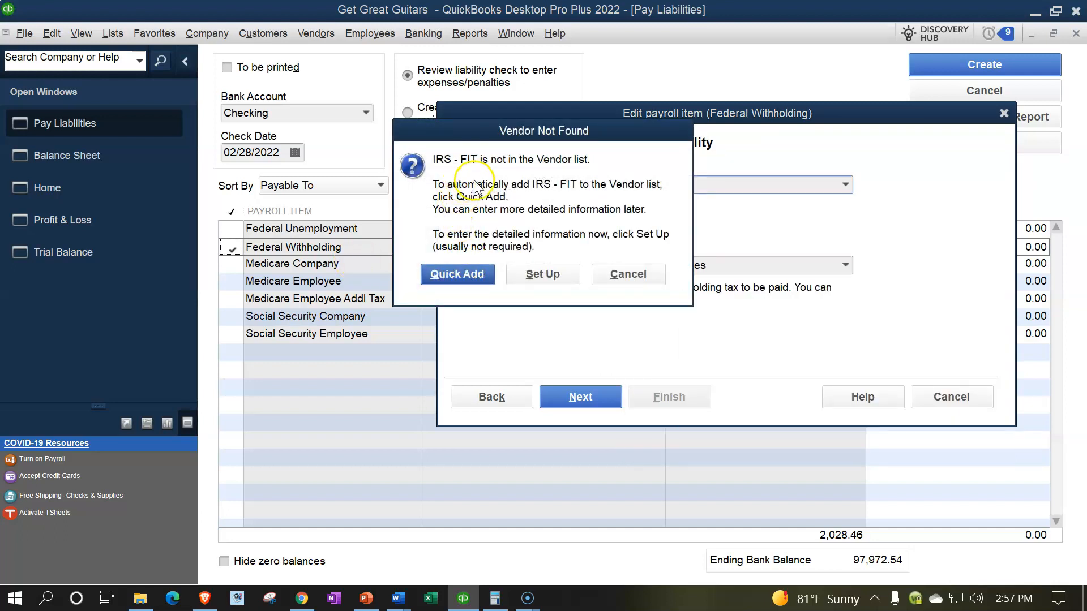
pyautogui.click(465, 276)
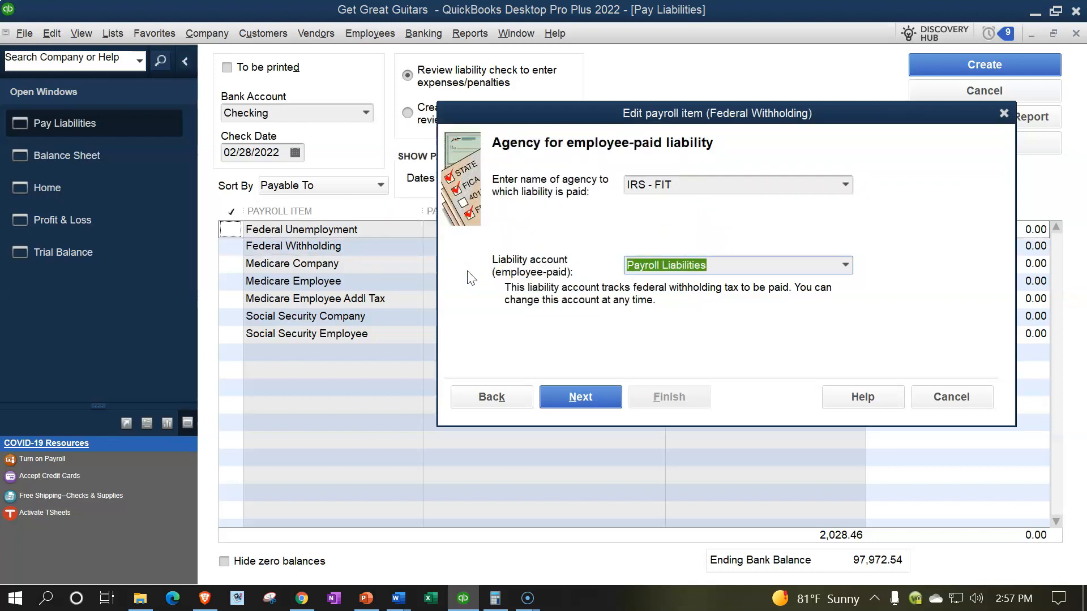
pyautogui.click(579, 398)
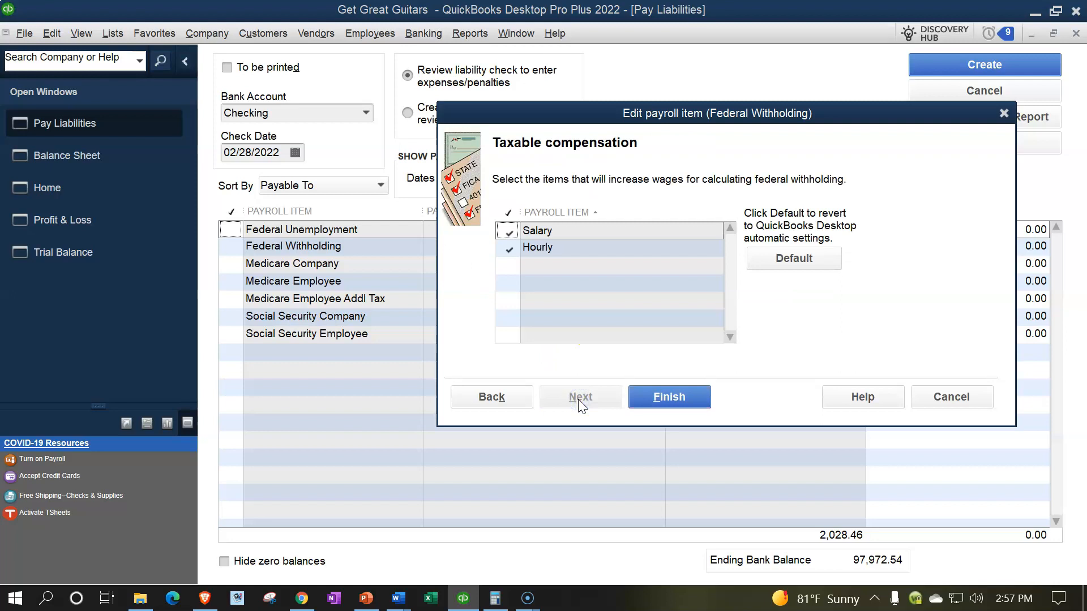
pyautogui.click(662, 396)
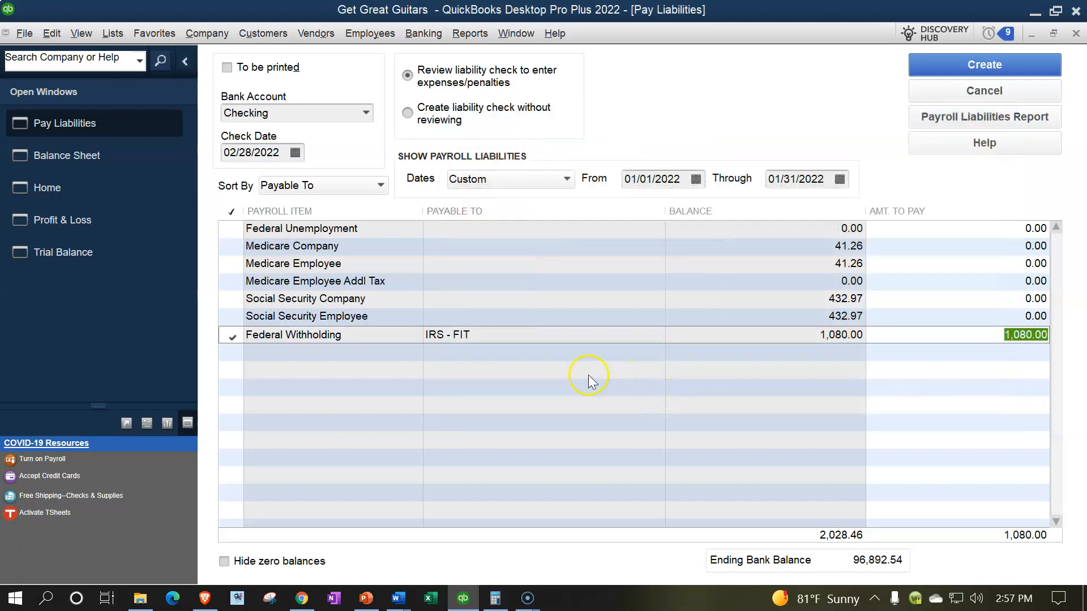
# - Select Medicare Company for payment and quick-add the vendor IRS - Medicare as its liability agency
pyautogui.click(229, 247)
pyautogui.click(508, 213)
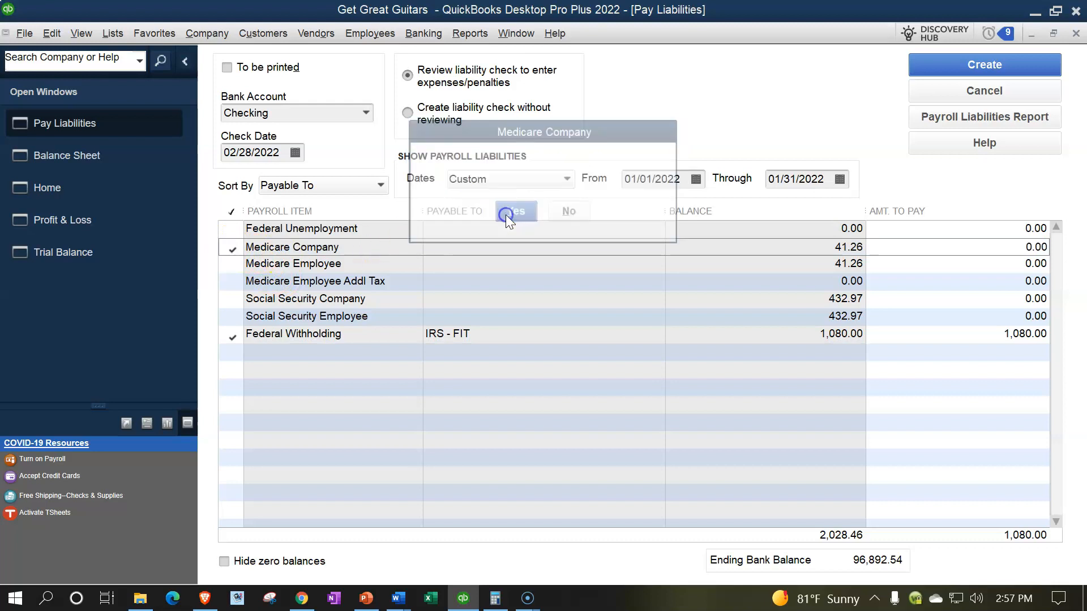
pyautogui.click(612, 391)
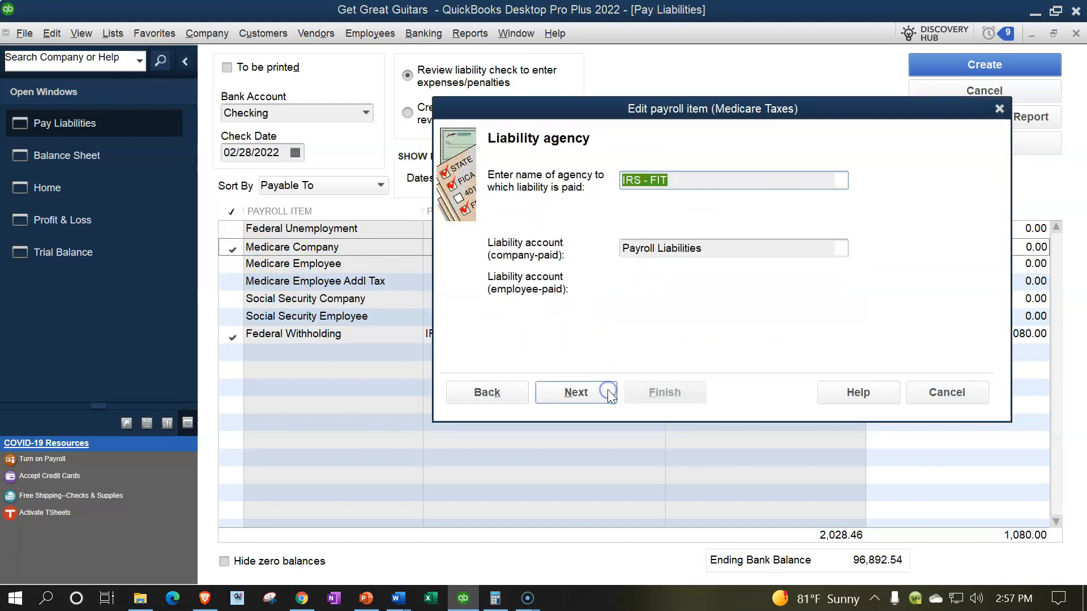
pyautogui.click(733, 183)
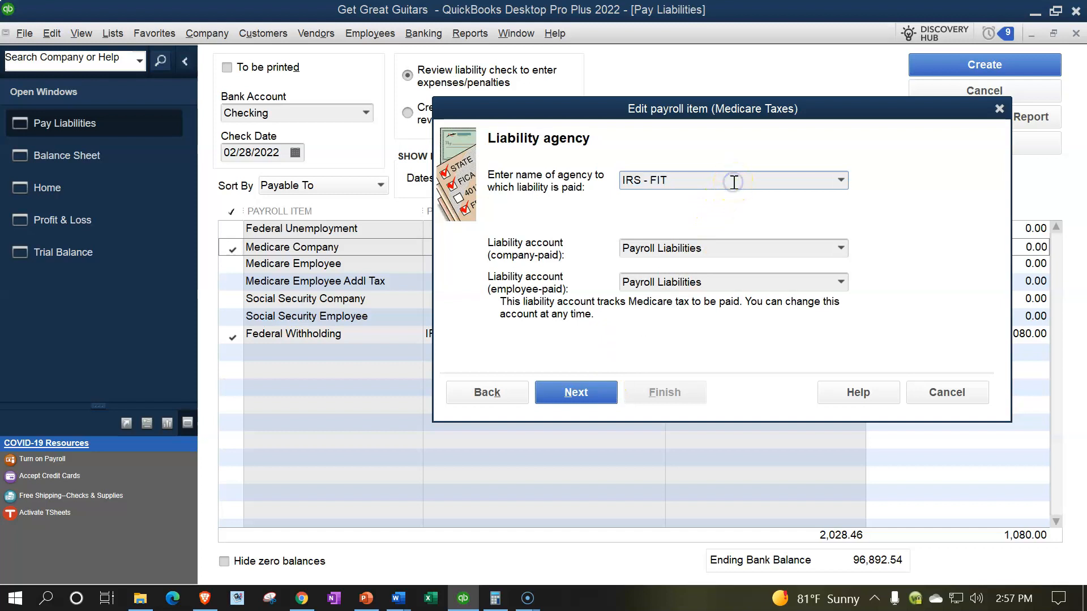
pyautogui.press('BackSpace')
pyautogui.press('BackSpace')
pyautogui.press('BackSpace')
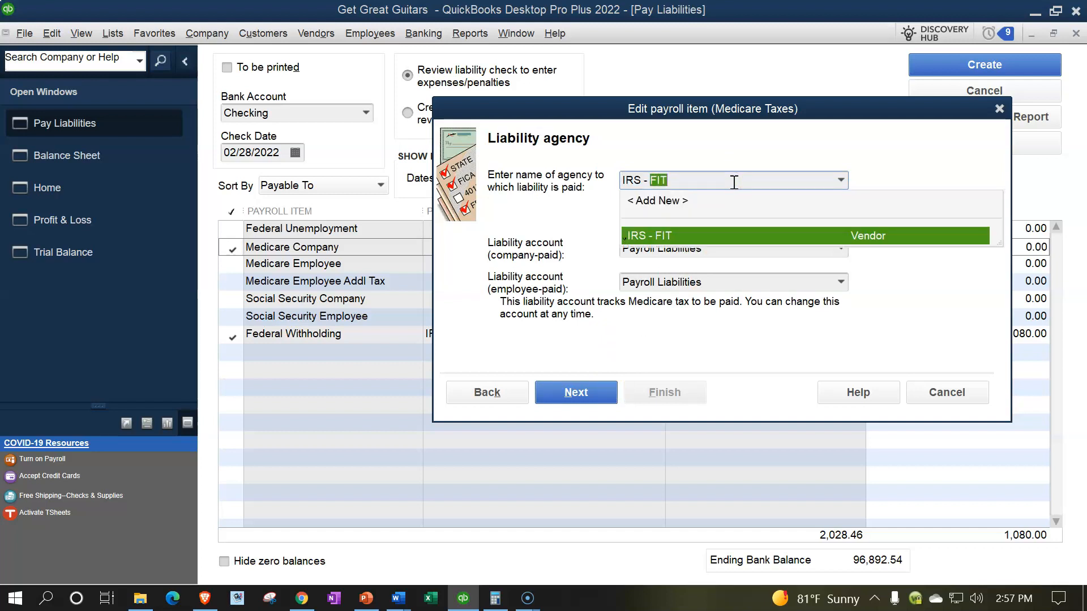
pyautogui.write('Medicare')
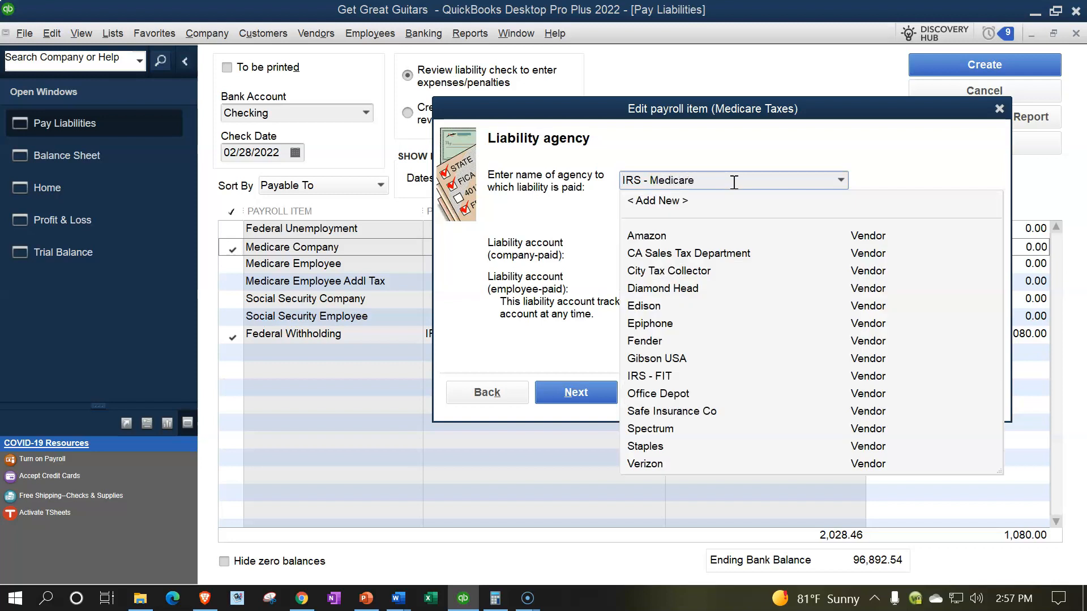
pyautogui.press('Tab')
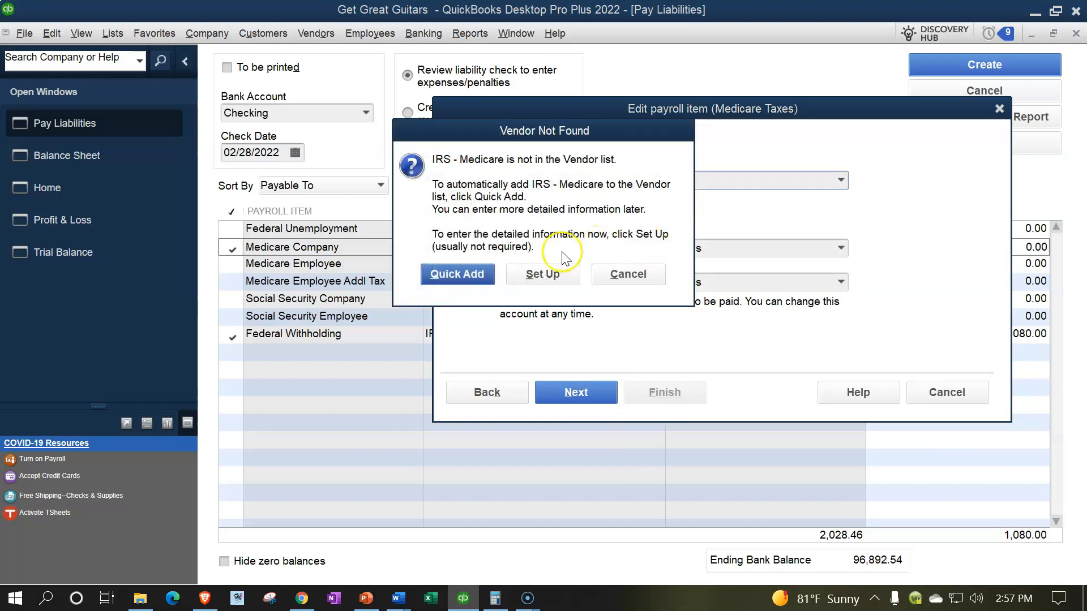
pyautogui.click(467, 279)
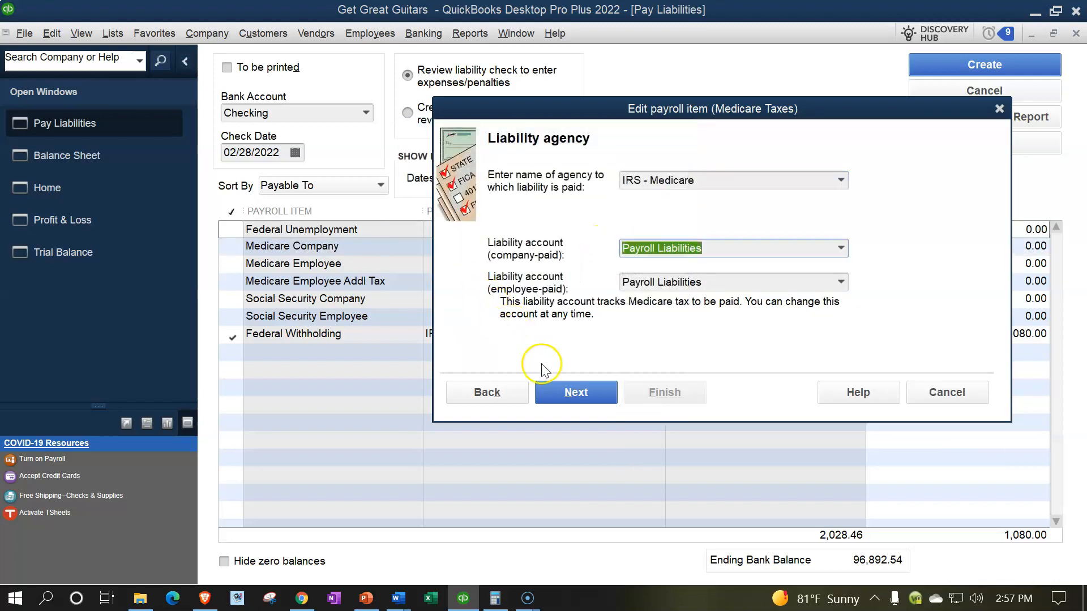
# - Complete the Medicare Taxes item, keeping its Payroll Liabilities accounts, Paryoll Tax Expense account and the Salary and Hourly taxable items
pyautogui.click(575, 396)
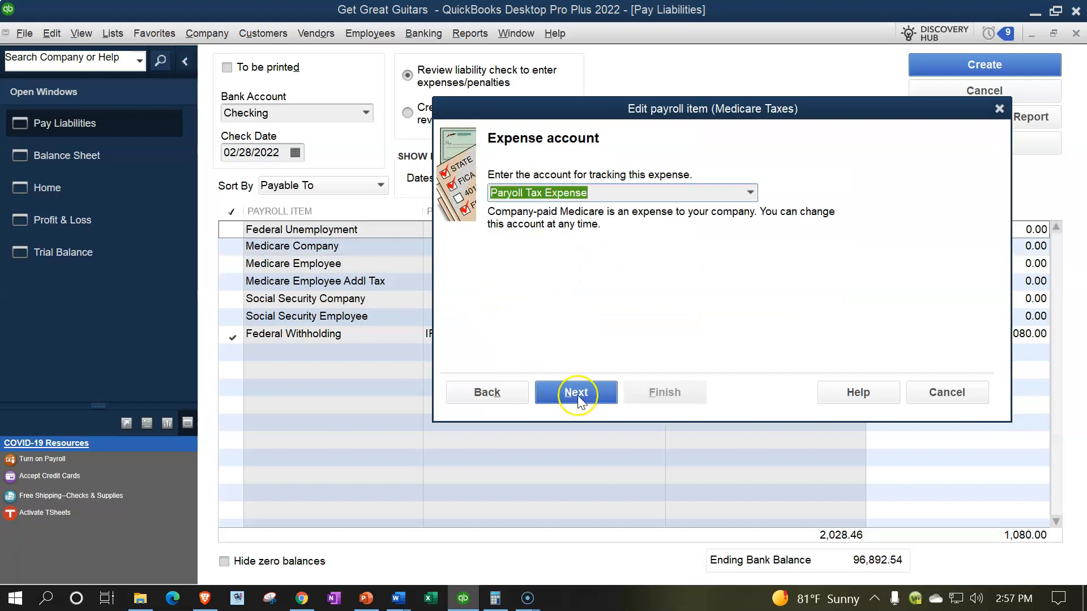
pyautogui.click(577, 395)
pyautogui.click(577, 395)
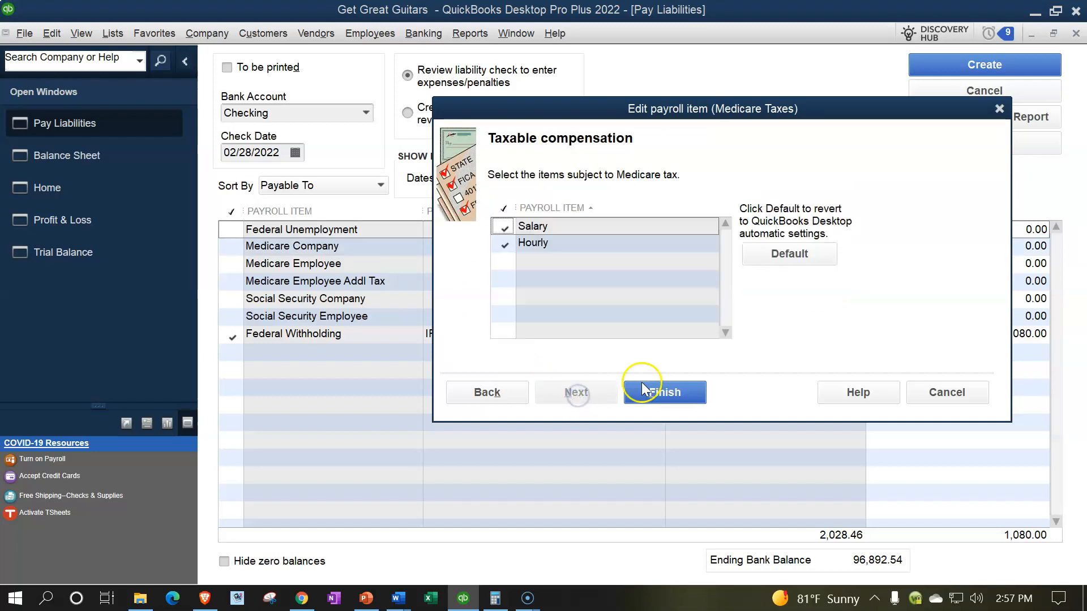
pyautogui.click(644, 391)
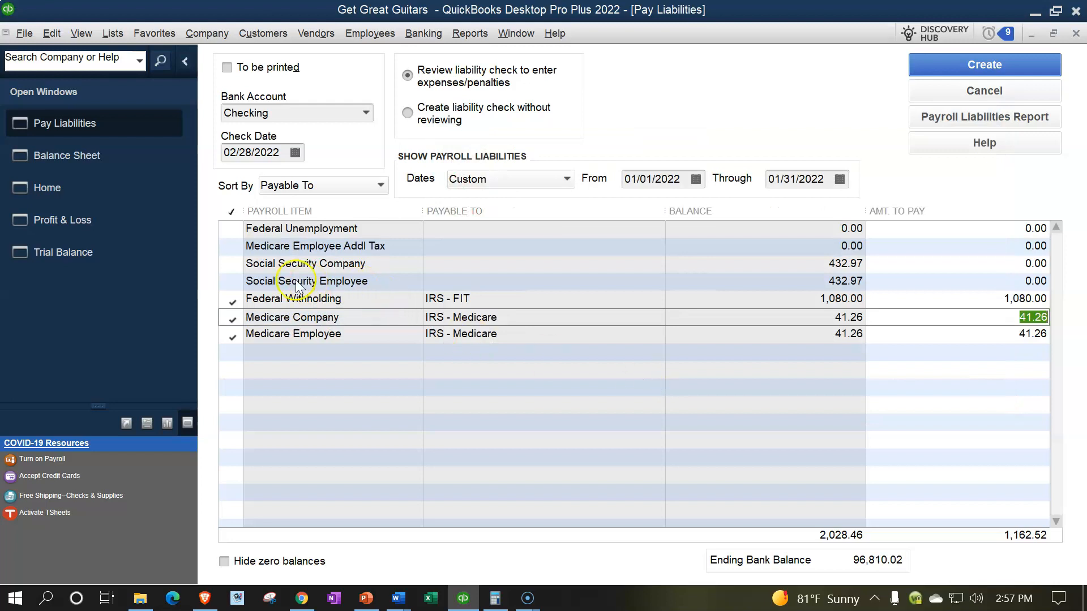
# - Decline a liability agency for Federal Unemployment and try to assign IRS - Medicare to Medicare Employee Addl Tax
pyautogui.click(232, 229)
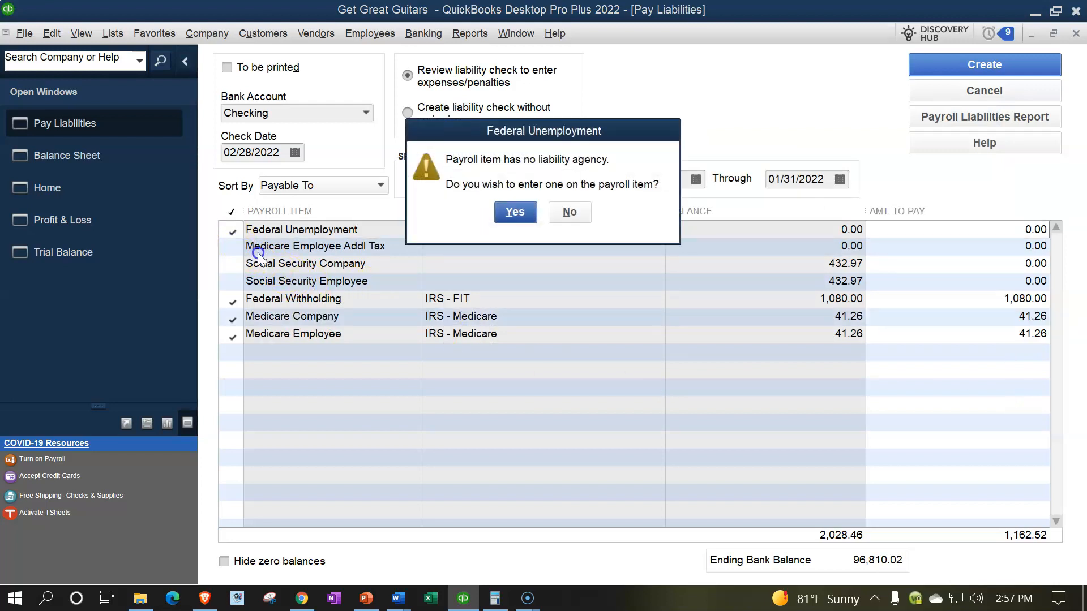
pyautogui.click(569, 212)
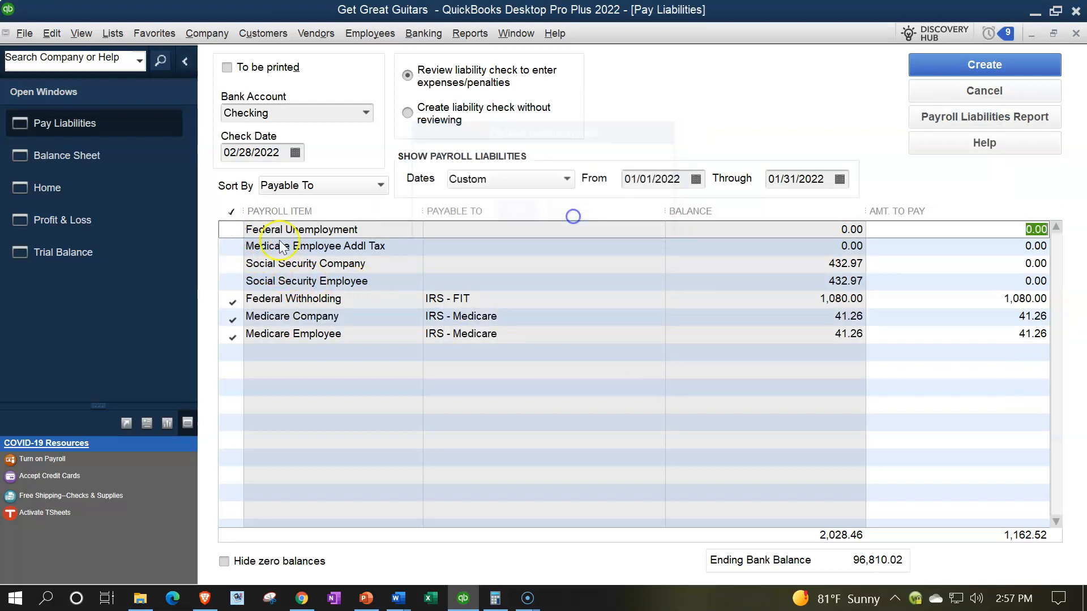
pyautogui.click(232, 247)
pyautogui.click(502, 213)
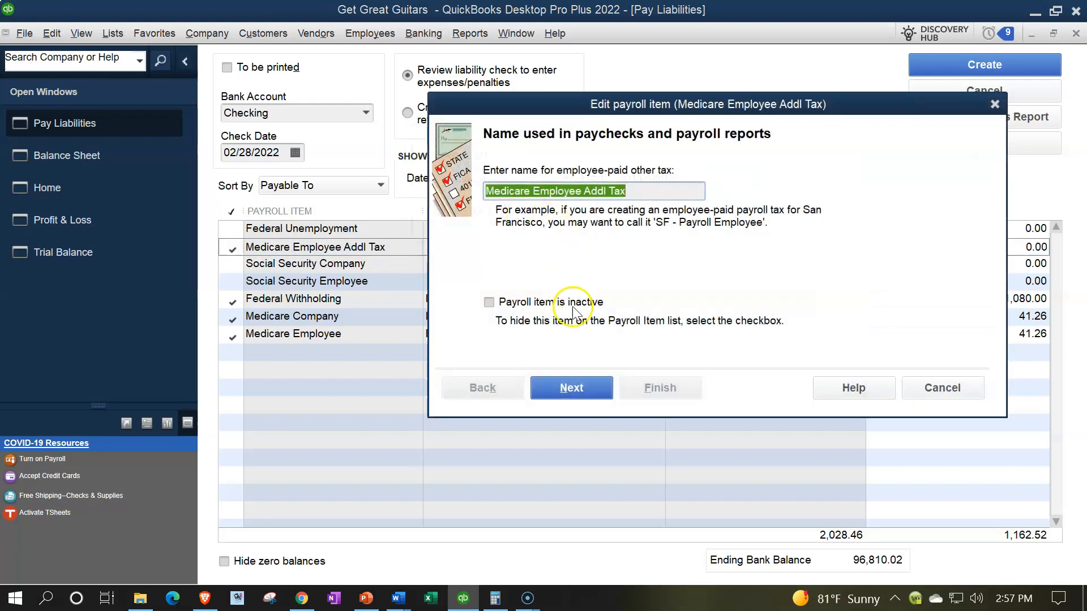
pyautogui.click(572, 388)
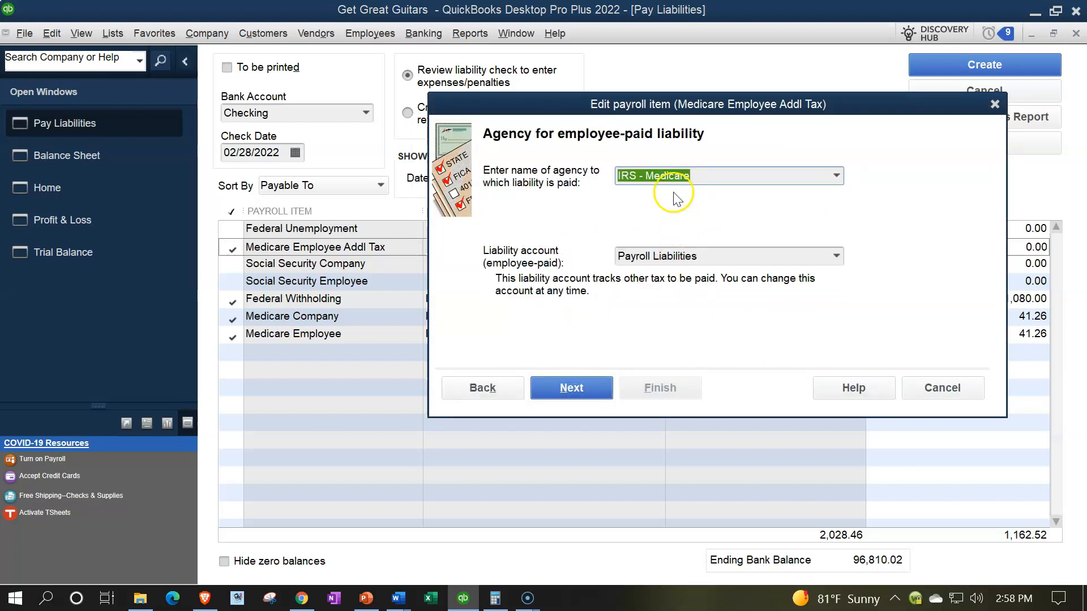
pyautogui.click(568, 389)
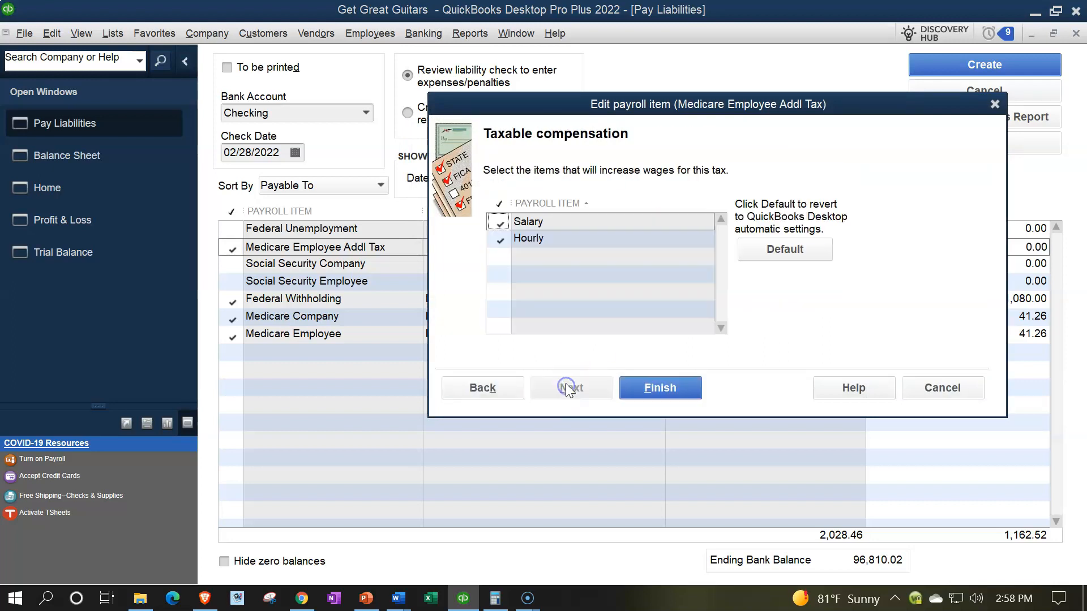
pyautogui.click(636, 388)
# - Mark Medicare Employee Addl Tax for payment, quick-adding IRS - Medicare Employee as its agency and keeping the remaining item settings
pyautogui.click(232, 247)
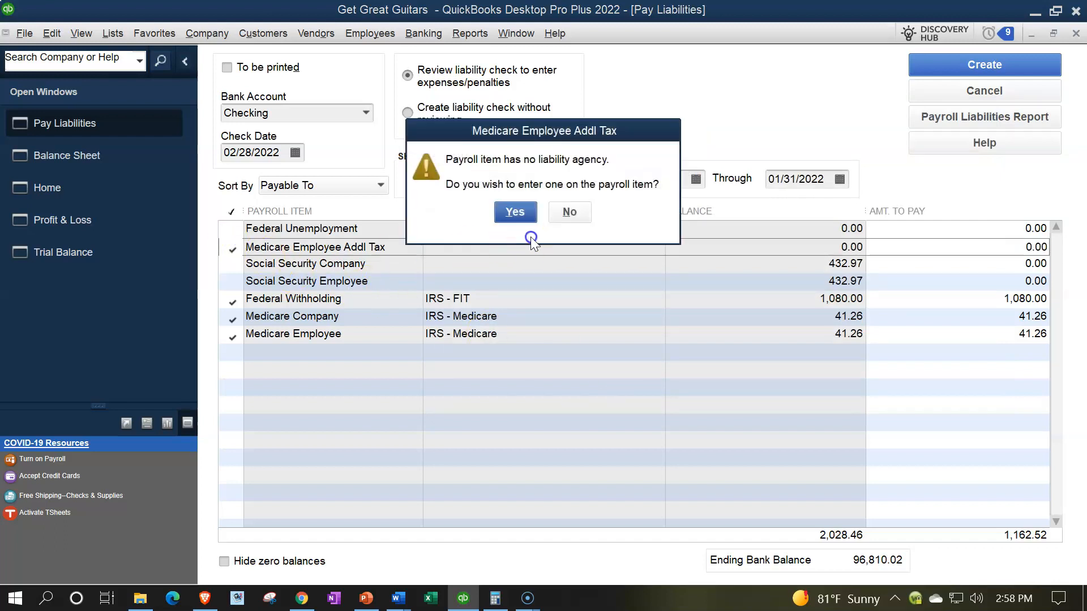
pyautogui.click(515, 211)
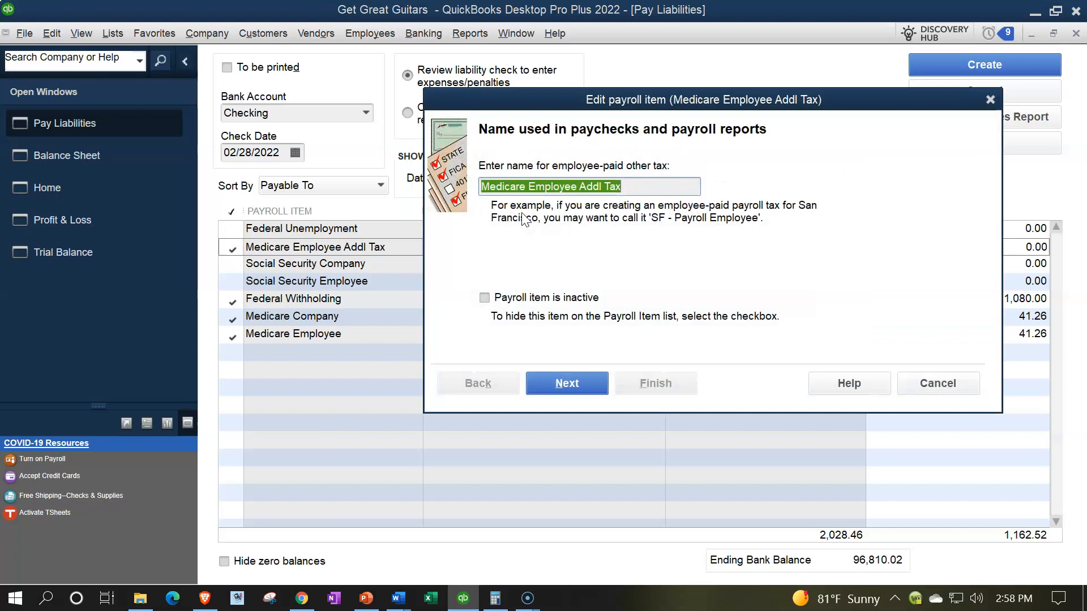
pyautogui.click(559, 379)
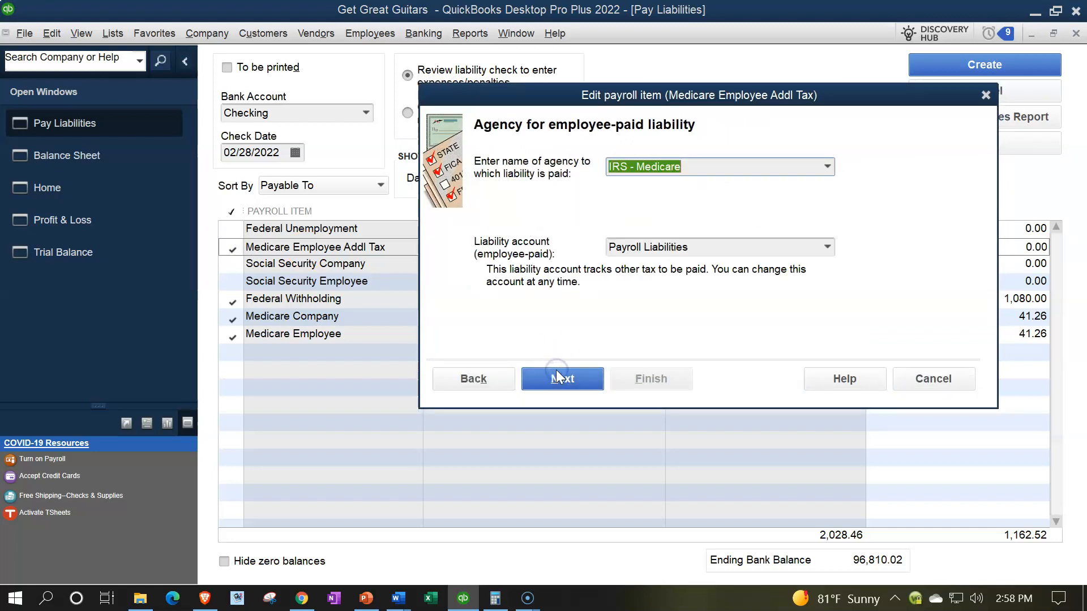
pyautogui.click(698, 172)
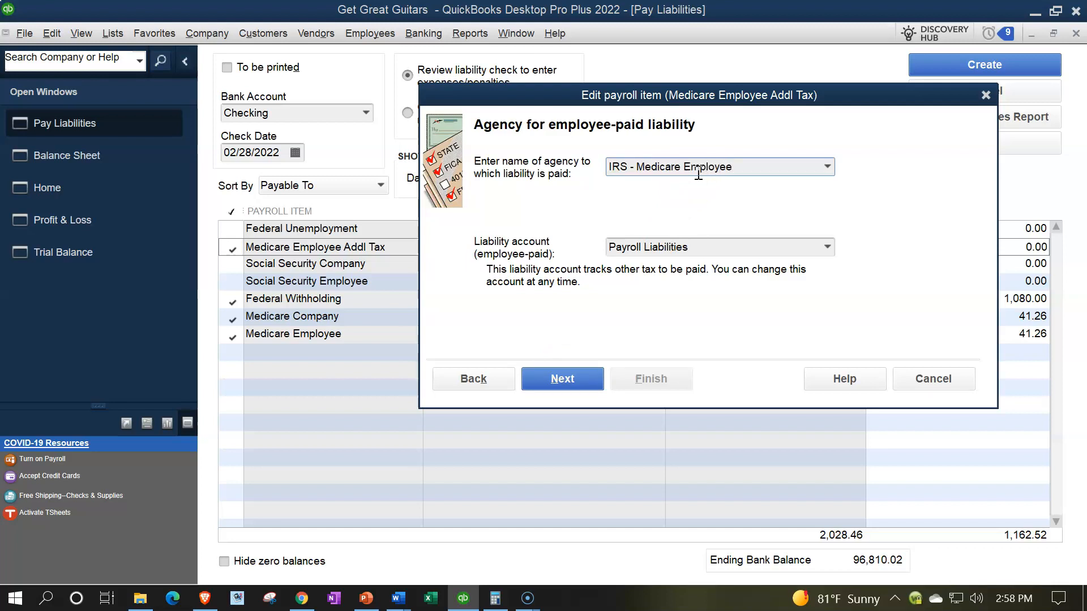
pyautogui.press('Tab')
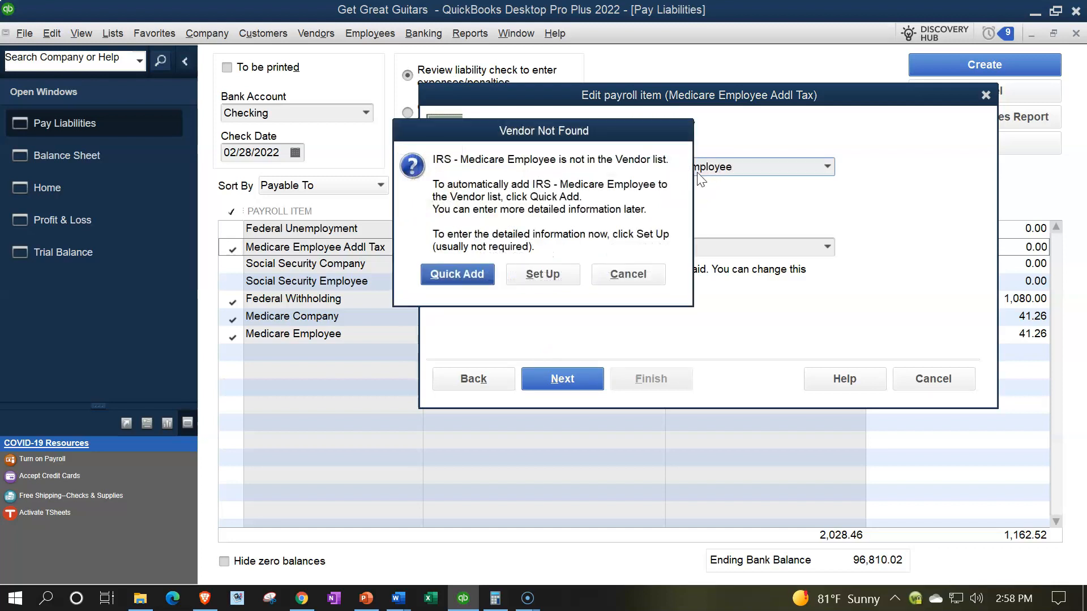
pyautogui.click(443, 281)
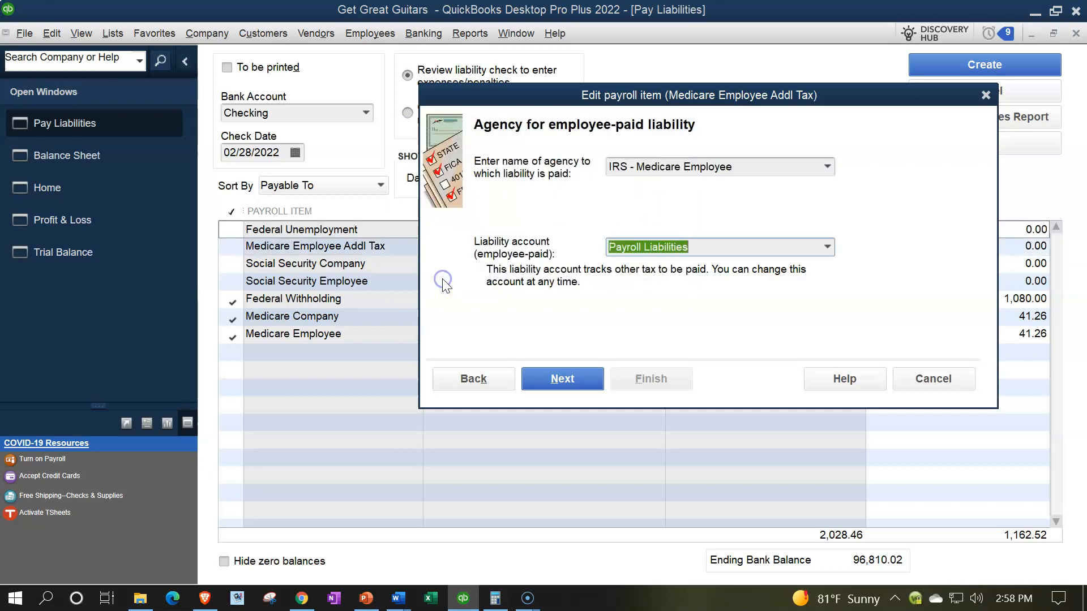
pyautogui.click(562, 378)
pyautogui.click(650, 378)
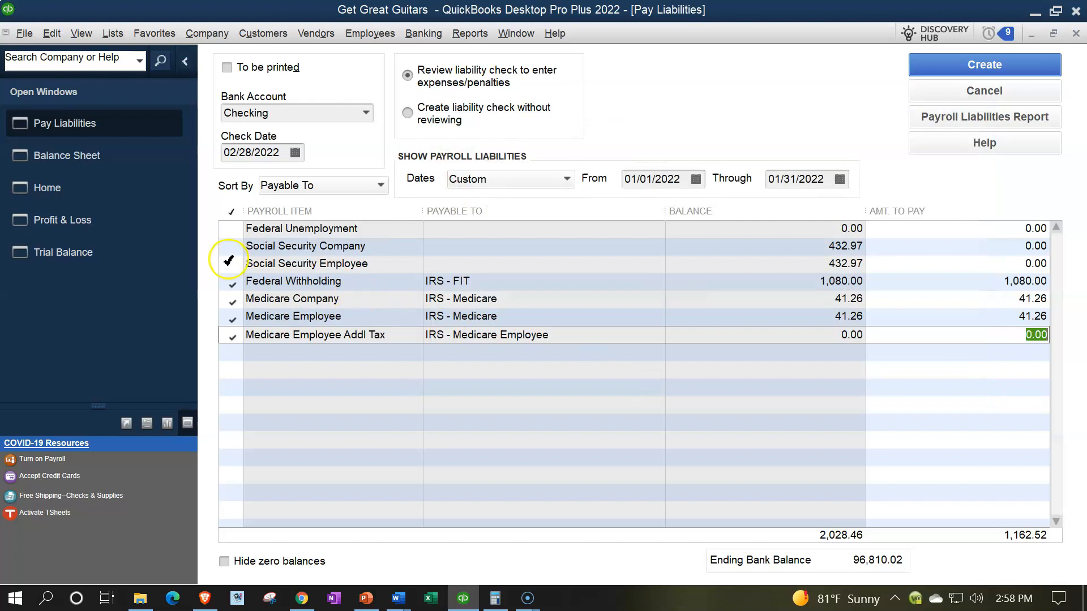
# - Select Social Security Company for payment and quick-add the vendor IRS - Social Security Company as its liability agency
pyautogui.click(228, 248)
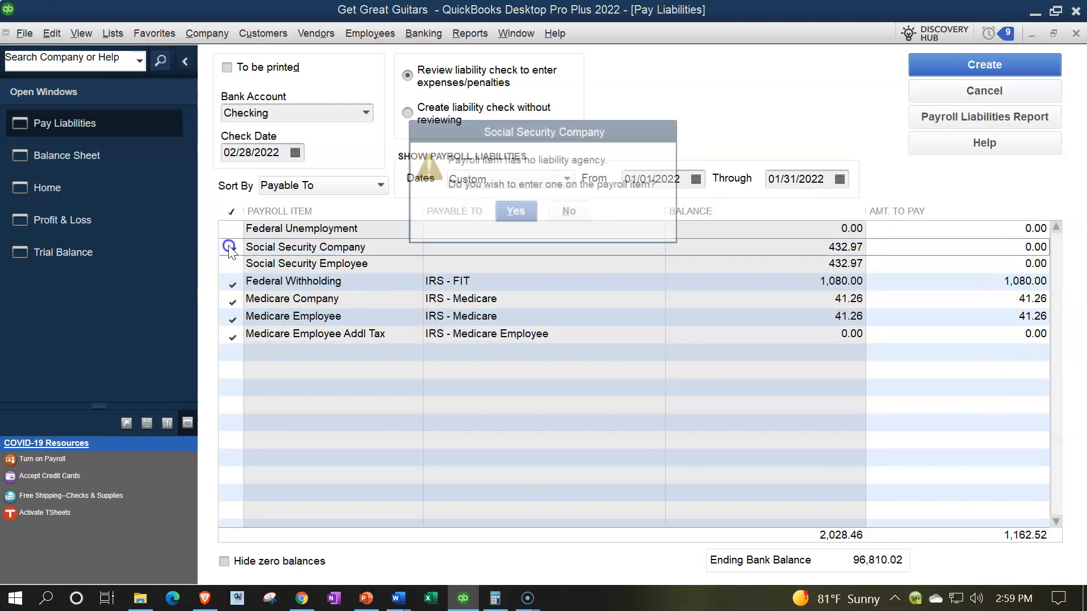
pyautogui.click(515, 212)
pyautogui.click(548, 372)
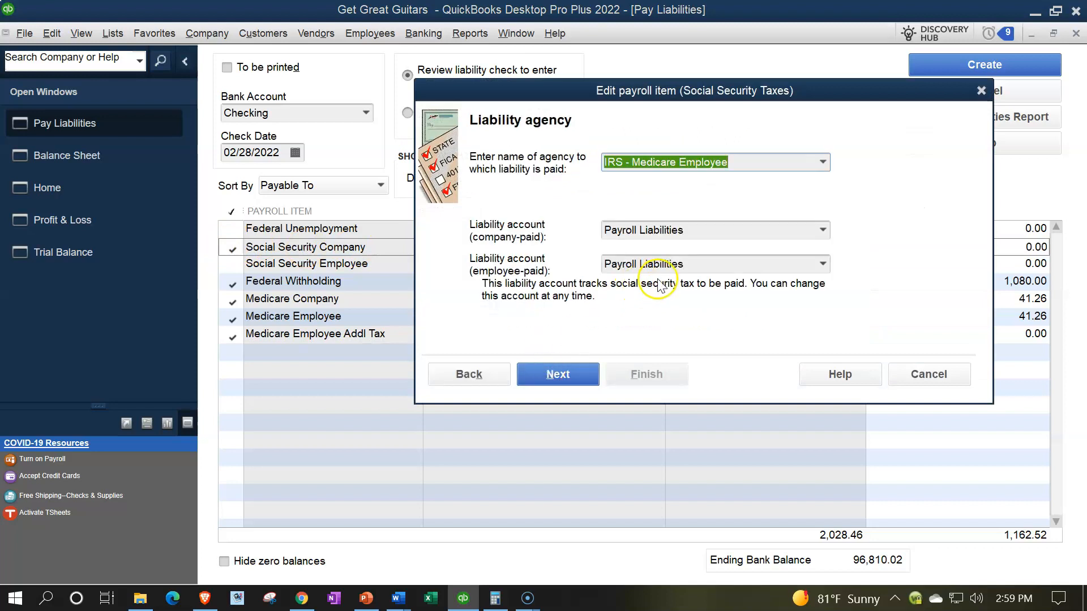
pyautogui.click(763, 167)
pyautogui.press('BackSpace')
pyautogui.press('BackSpace')
pyautogui.press('BackSpace')
pyautogui.press('BackSpace')
pyautogui.press('BackSpace')
pyautogui.press('BackSpace')
pyautogui.press('BackSpace')
pyautogui.press('BackSpace')
pyautogui.press('BackSpace')
pyautogui.press('BackSpace')
pyautogui.press('BackSpace')
pyautogui.press('BackSpace')
pyautogui.press('BackSpace')
pyautogui.press('BackSpace')
pyautogui.press('BackSpace')
pyautogui.press('BackSpace')
pyautogui.press('BackSpace')
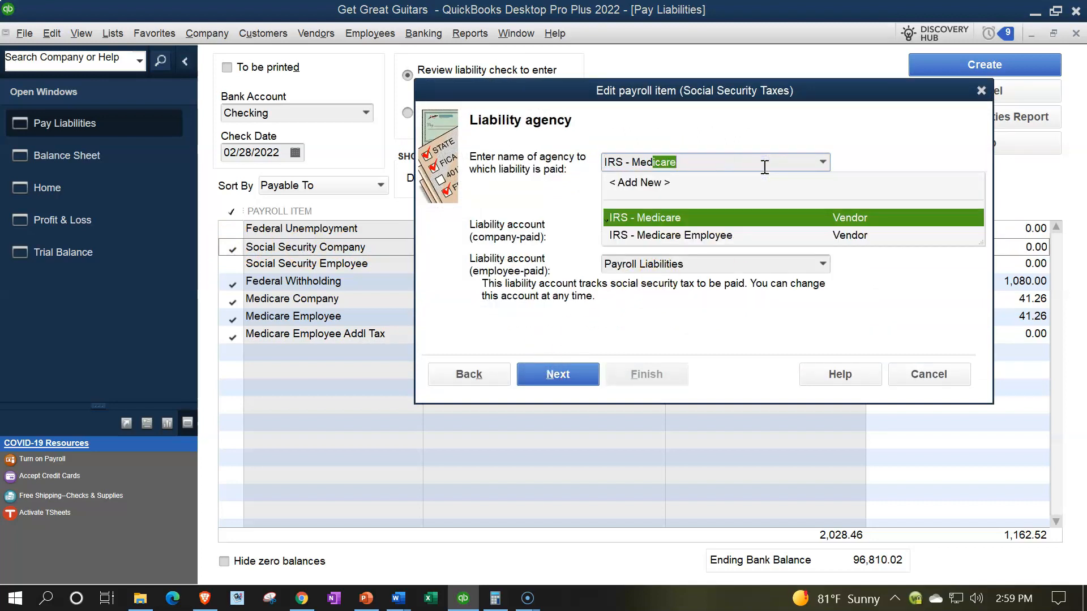
pyautogui.write('Social ')
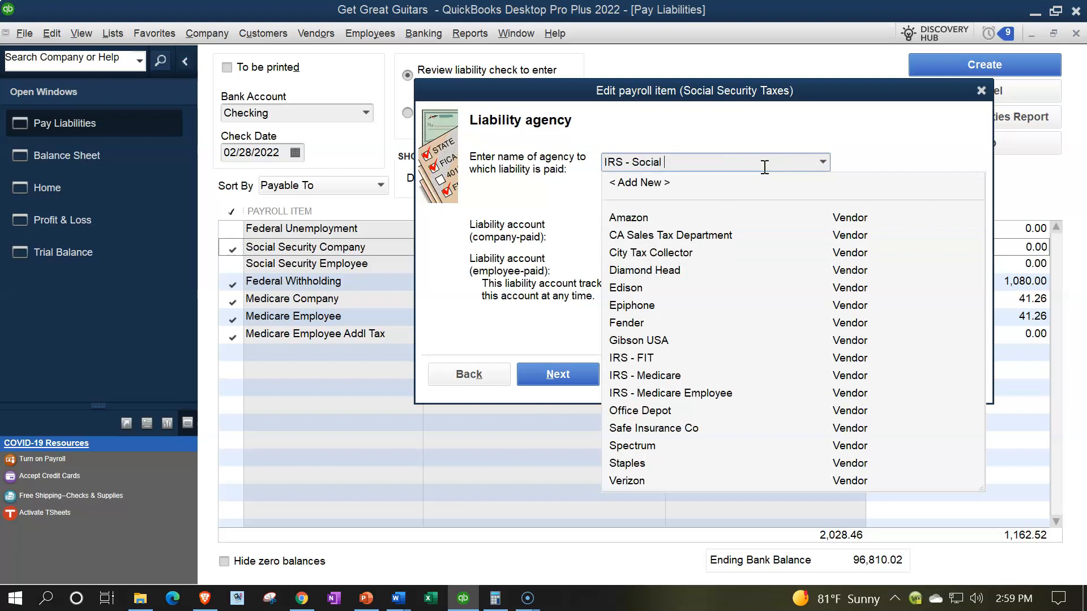
pyautogui.write('Security Company')
pyautogui.press('Tab')
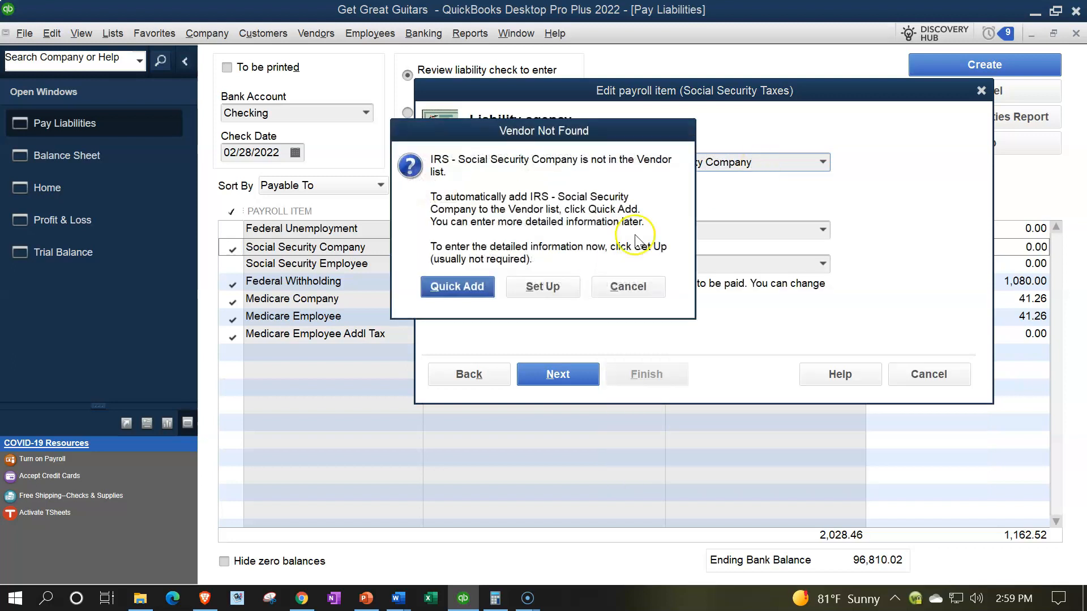
pyautogui.click(459, 284)
# - Complete the Social Security Taxes item, keeping the Paryoll Tax Expense account, the tax table rates and the remaining item settings
pyautogui.click(554, 374)
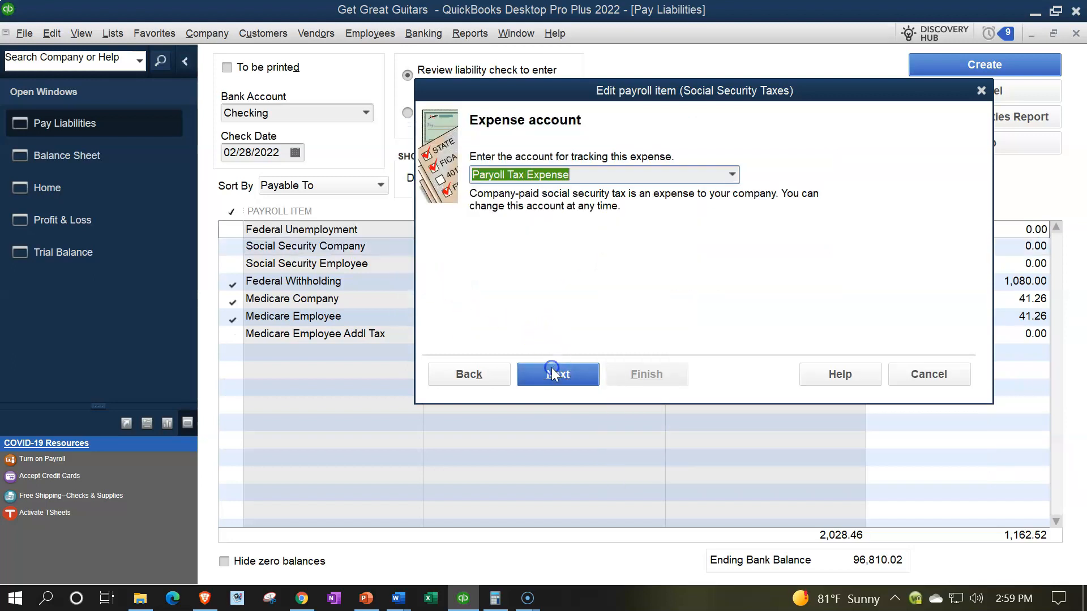
pyautogui.click(554, 373)
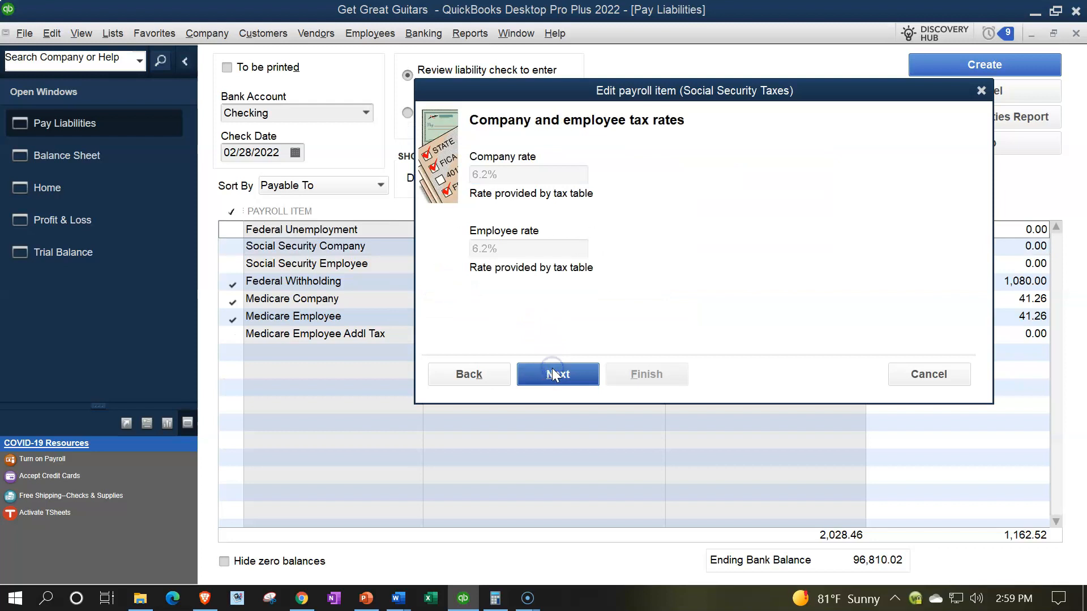
pyautogui.click(552, 371)
pyautogui.click(647, 371)
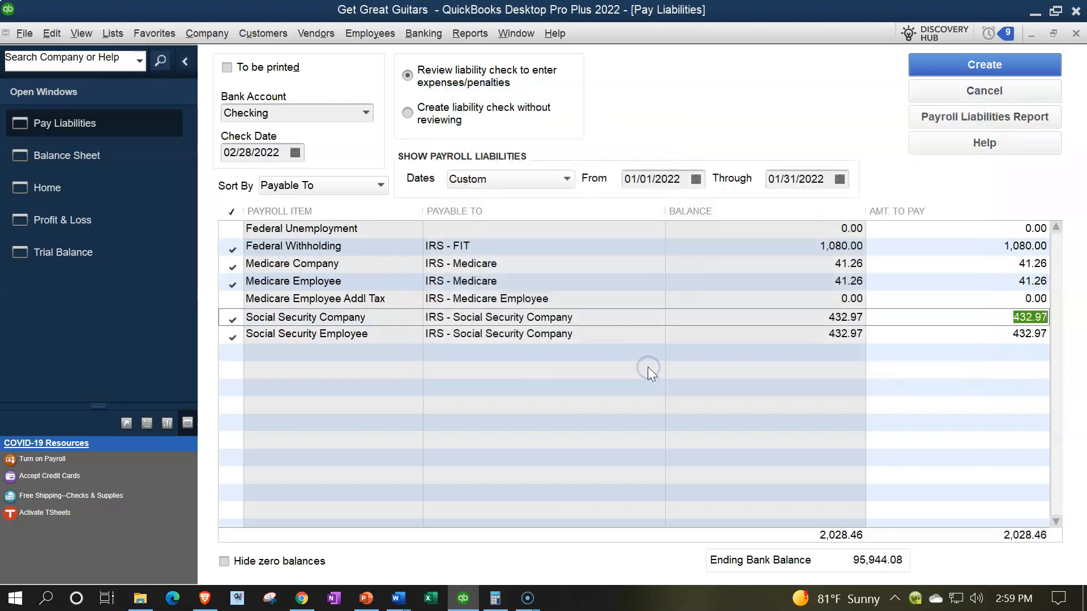
# - Include Medicare Employee Addl Tax and create the liability checks for all selected items, closing the check shown for review without changes
pyautogui.click(233, 300)
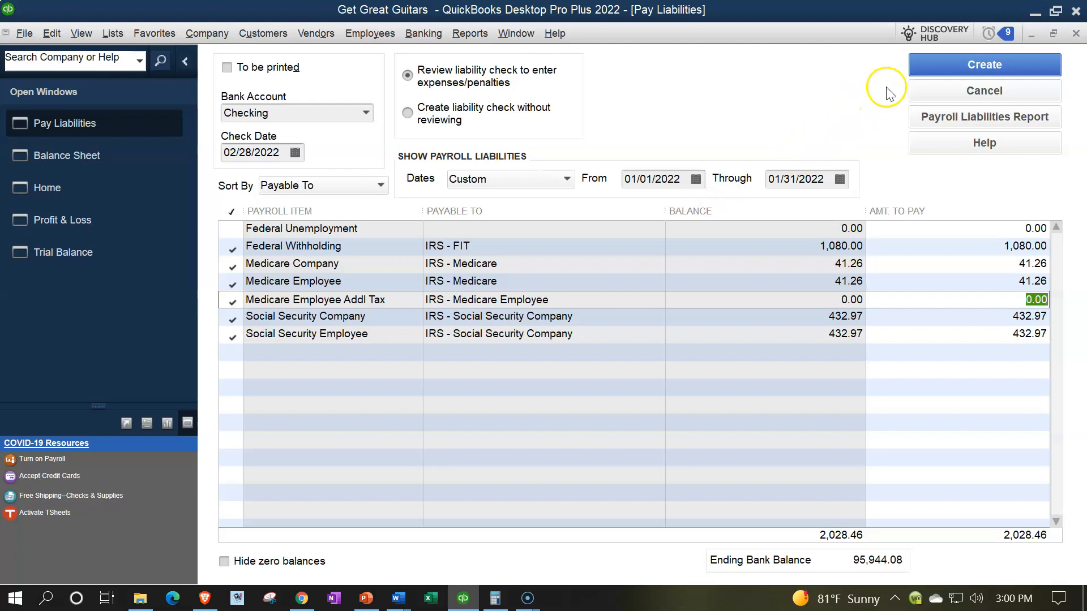
pyautogui.click(924, 64)
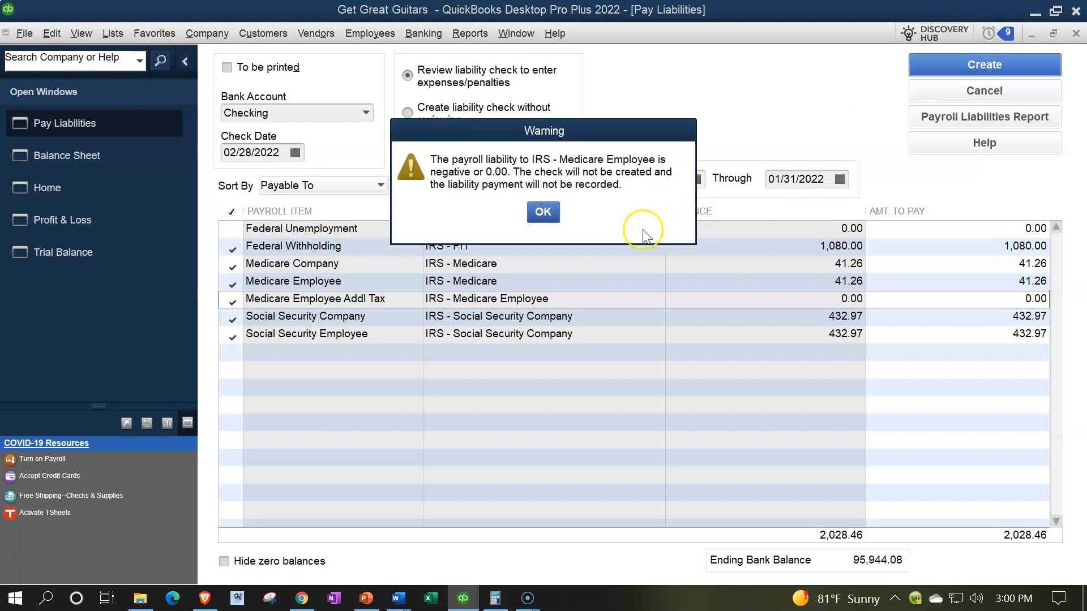
pyautogui.moveTo(569, 133); pyautogui.dragTo(645, 83)
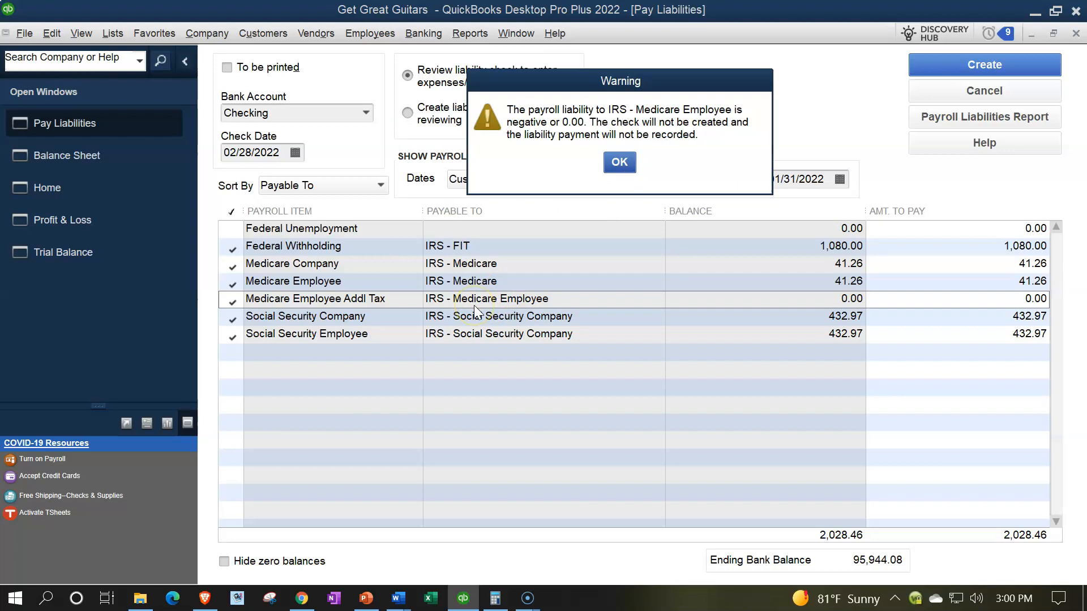
pyautogui.click(619, 162)
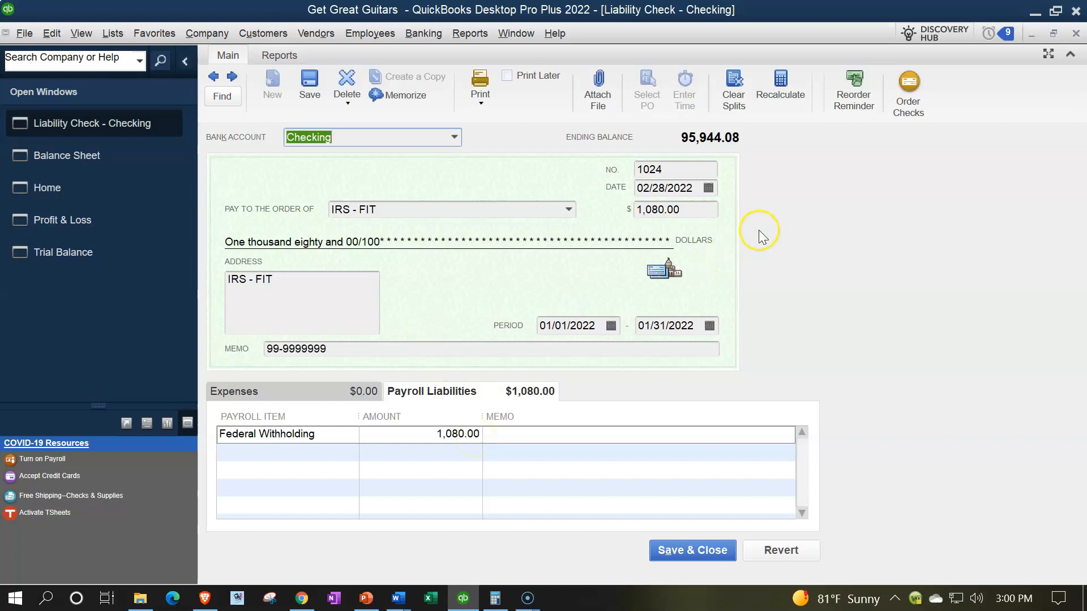
pyautogui.click(1075, 34)
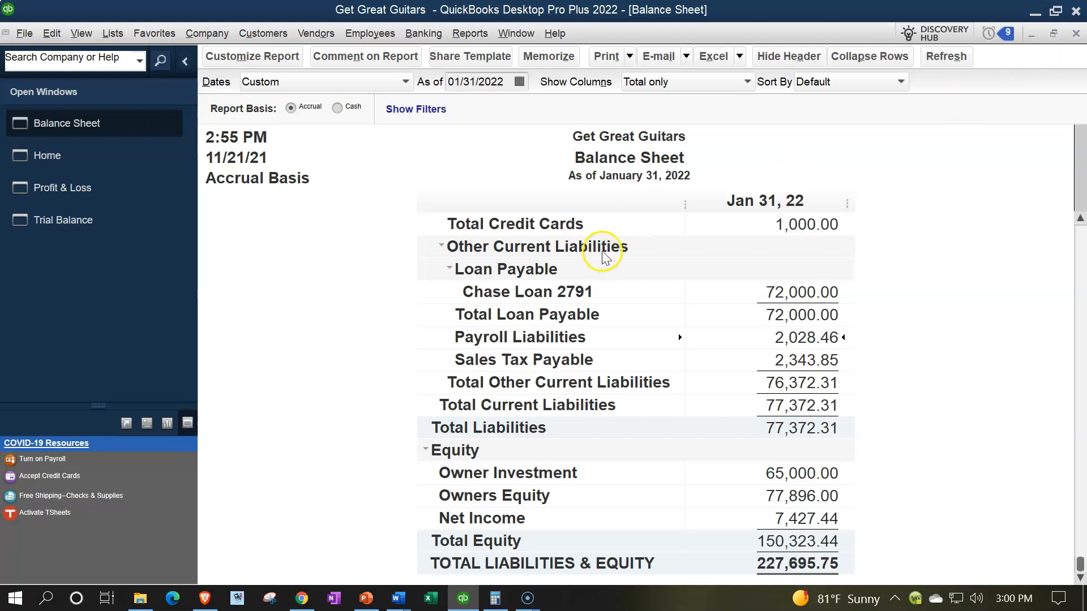
# - Open the Checking account's register from the chart of accounts and collapse the list of open windows
pyautogui.click(107, 33)
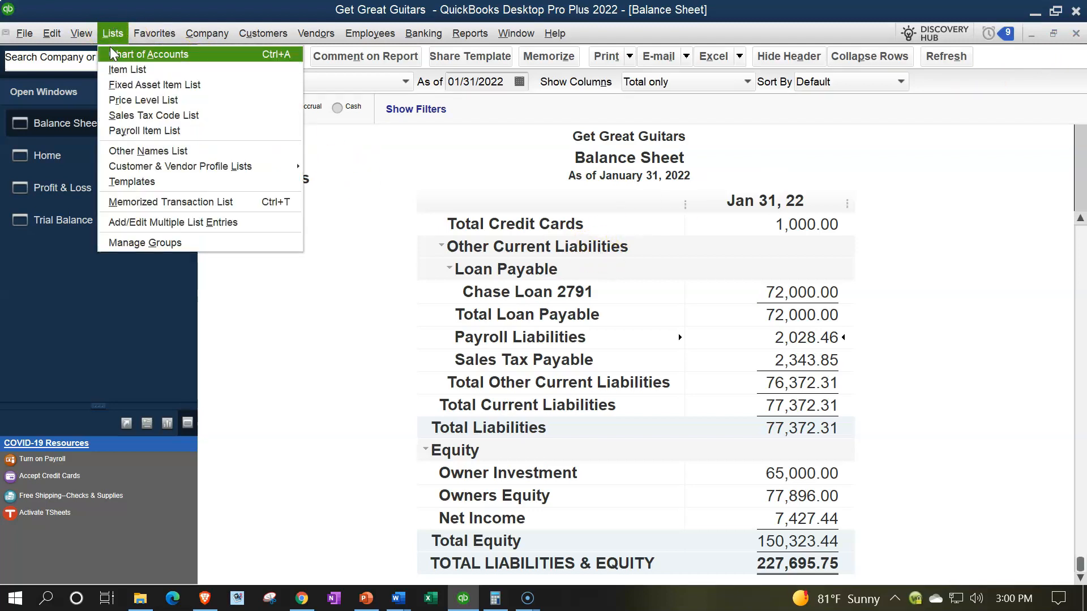
pyautogui.click(113, 54)
pyautogui.click(113, 57)
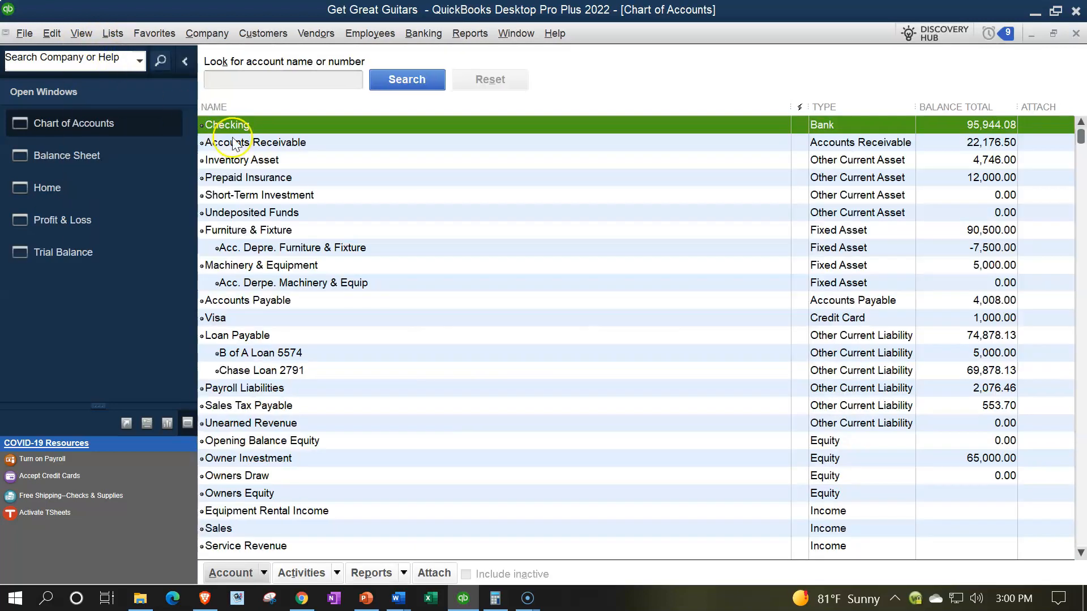
pyautogui.doubleClick(237, 128)
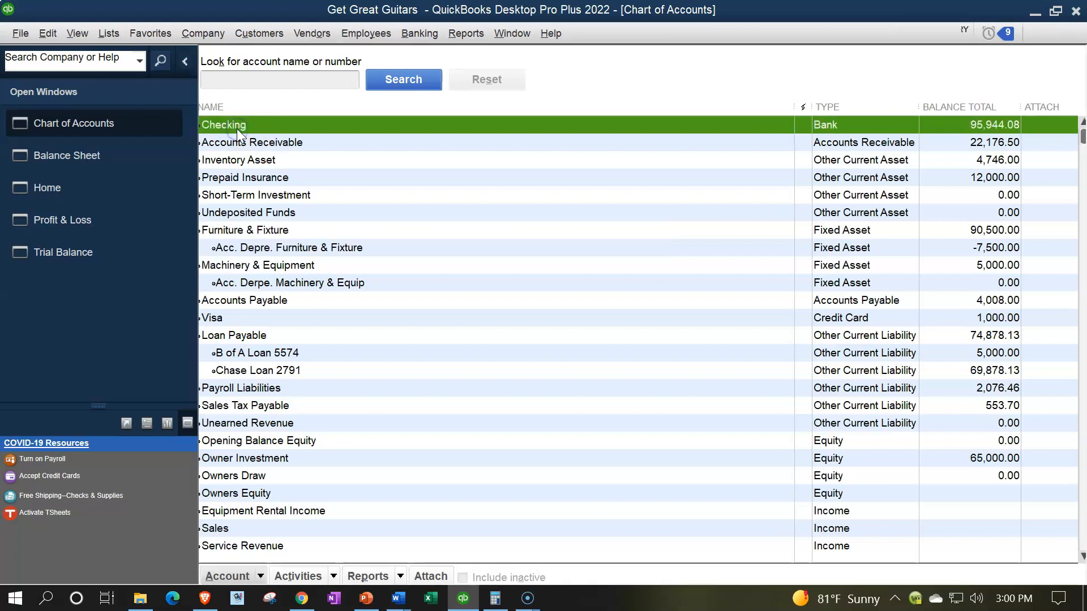
pyautogui.click(185, 62)
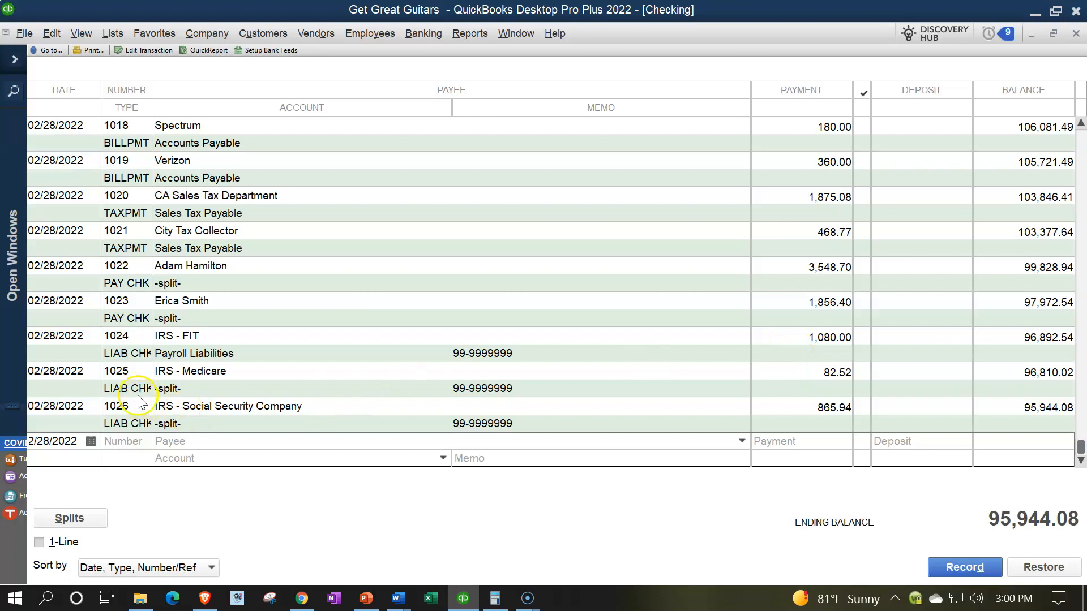
# - Review the payroll items on the IRS - Social Security Company and IRS - Medicare liability checks from the register
pyautogui.click(136, 423)
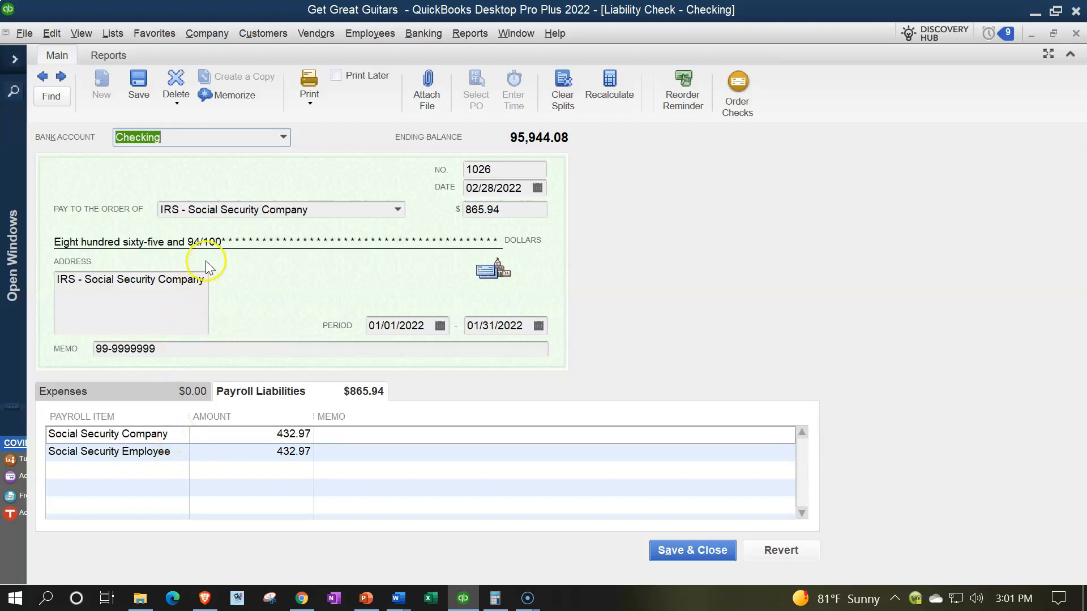
pyautogui.click(1076, 35)
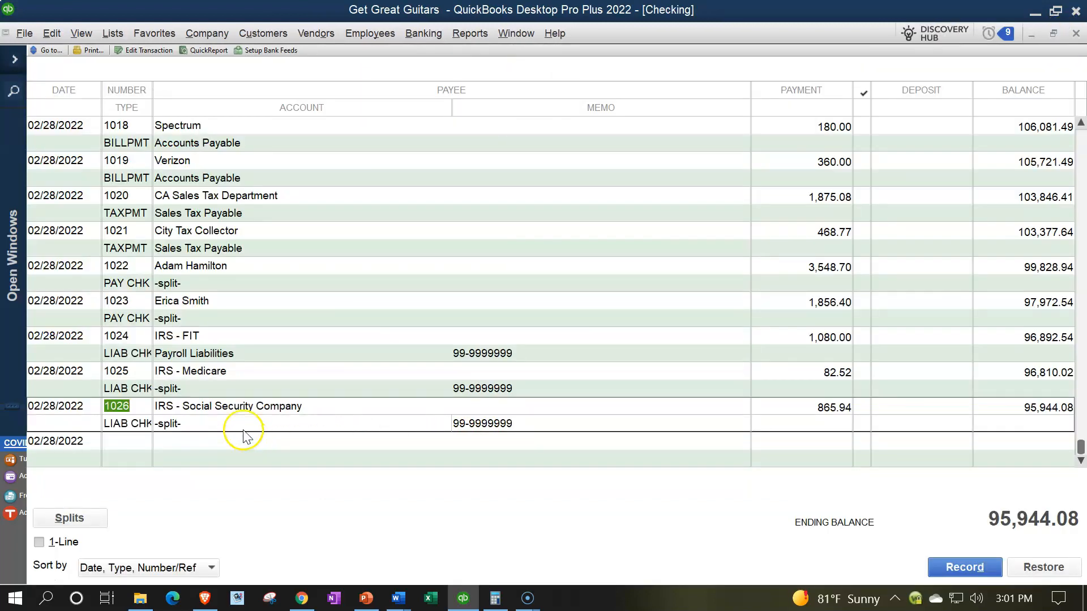
pyautogui.click(136, 389)
pyautogui.doubleClick(136, 388)
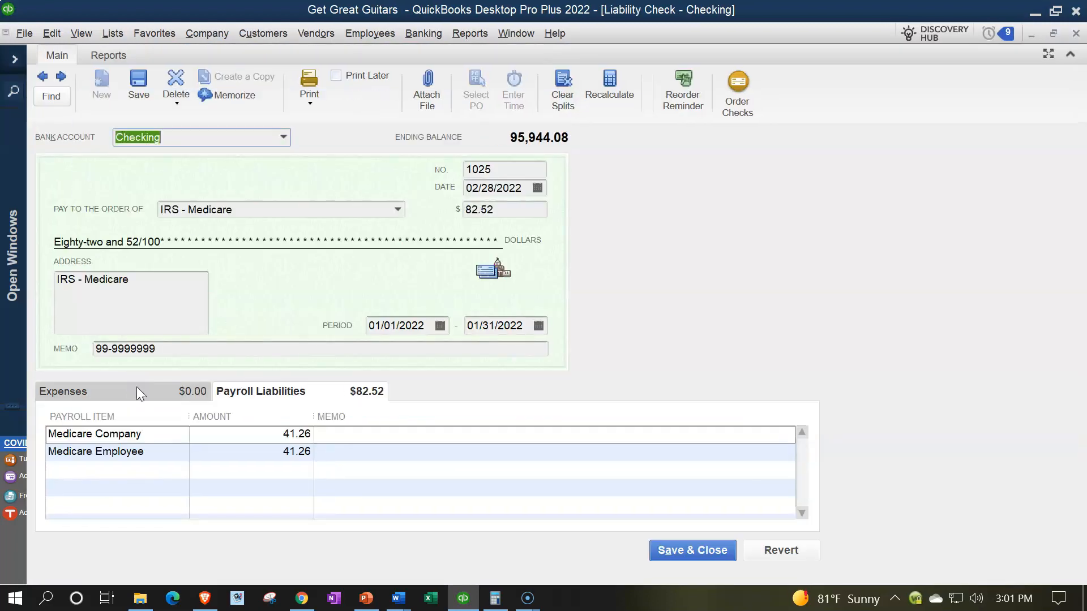
pyautogui.click(137, 390)
pyautogui.click(170, 457)
pyautogui.click(1077, 34)
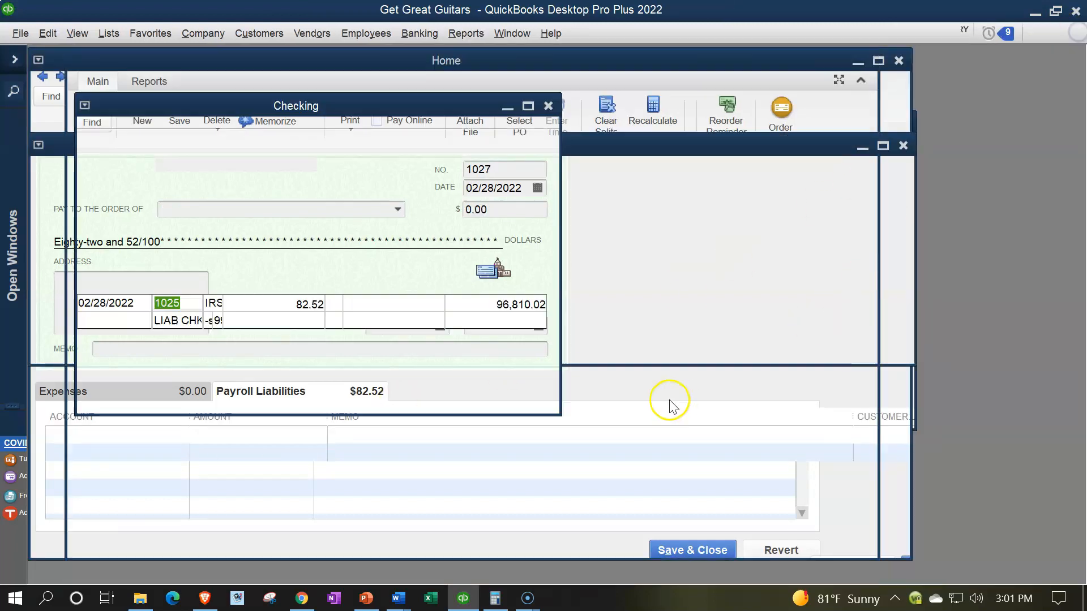
# - Review the IRS - FIT liability check, close the Checking register and restore the list of open windows
pyautogui.click(144, 357)
pyautogui.doubleClick(144, 357)
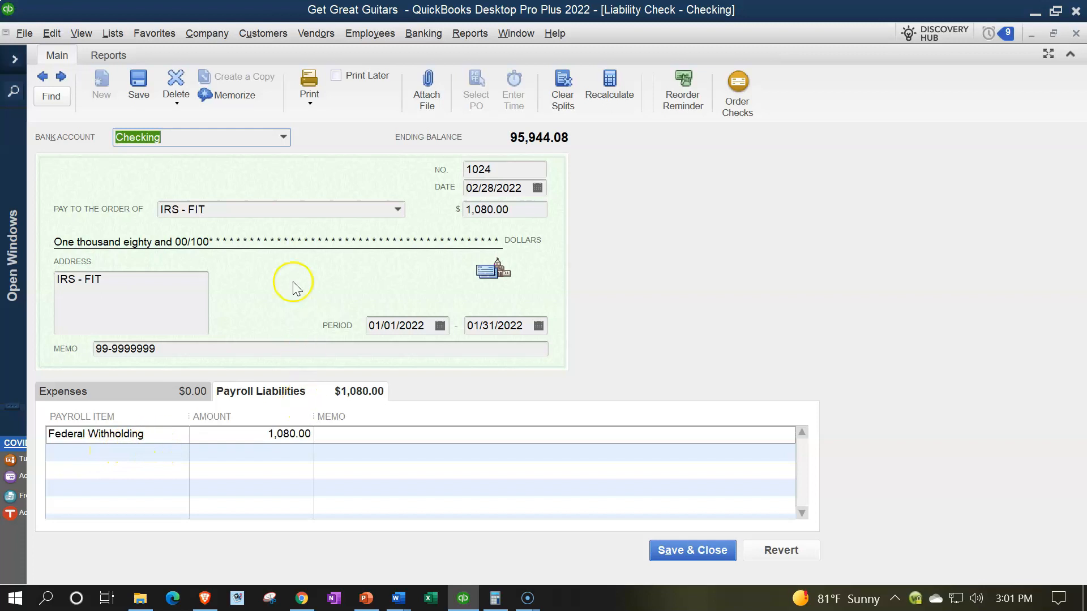
pyautogui.click(1074, 35)
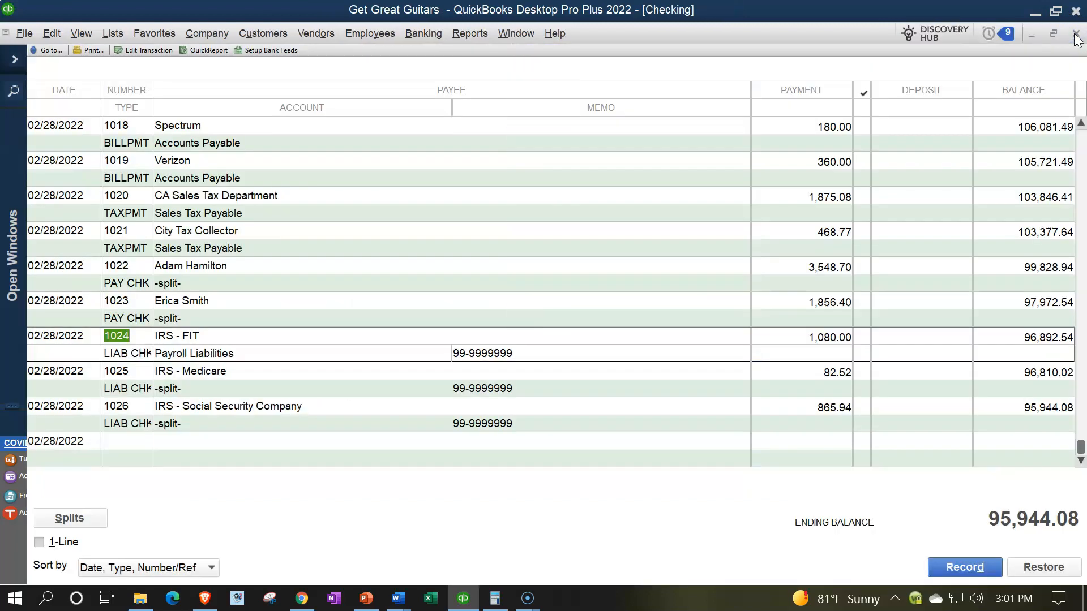
pyautogui.click(1075, 35)
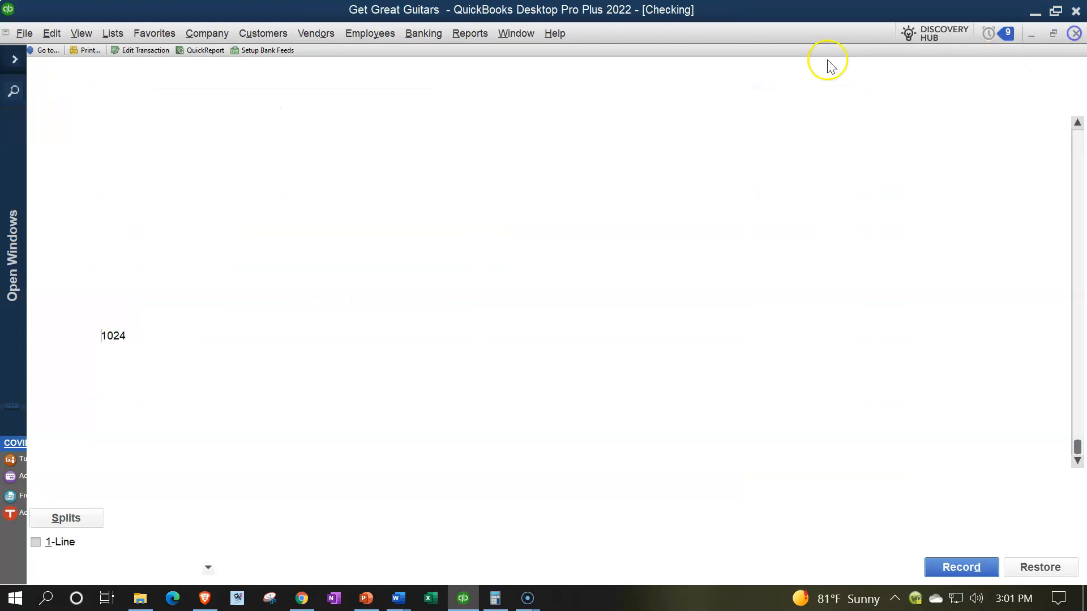
pyautogui.click(15, 61)
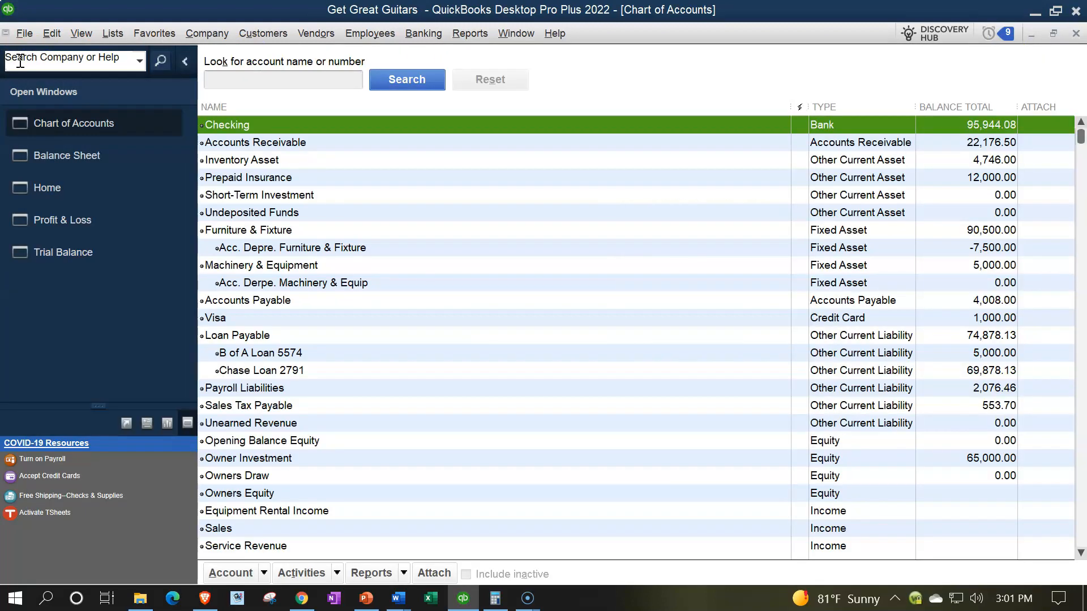
# - Check the transaction detail behind Payroll Liabilities on the balance sheet and return to the report
pyautogui.click(71, 155)
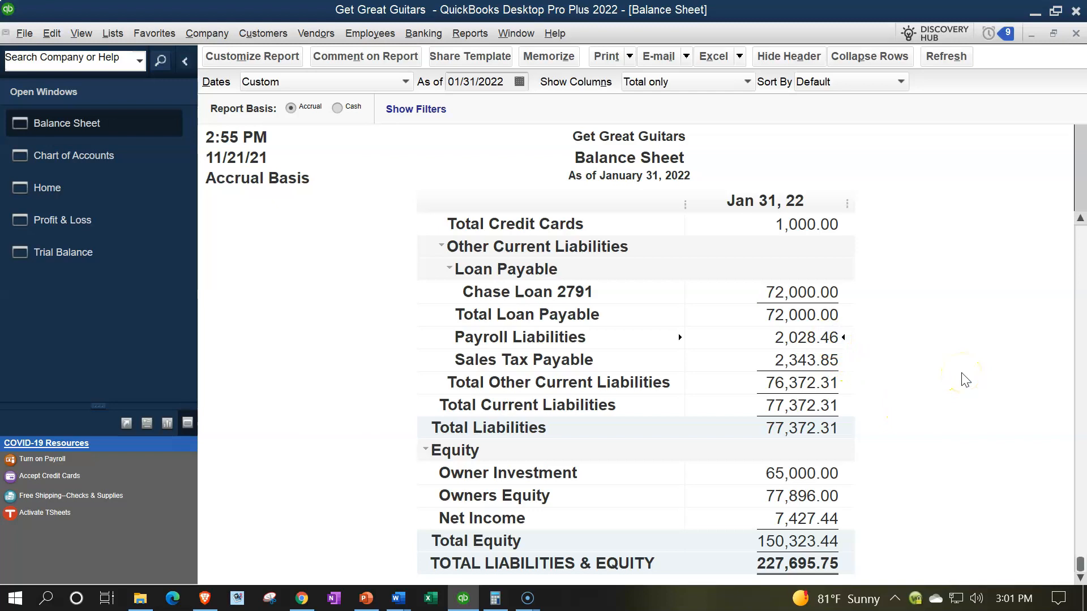
pyautogui.doubleClick(816, 338)
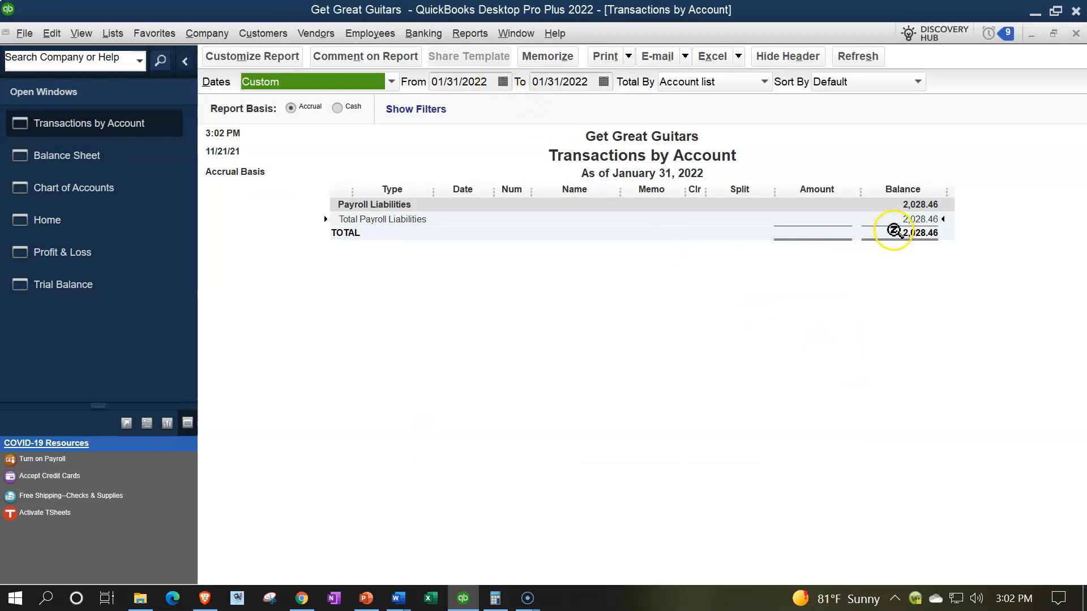
pyautogui.click(1075, 33)
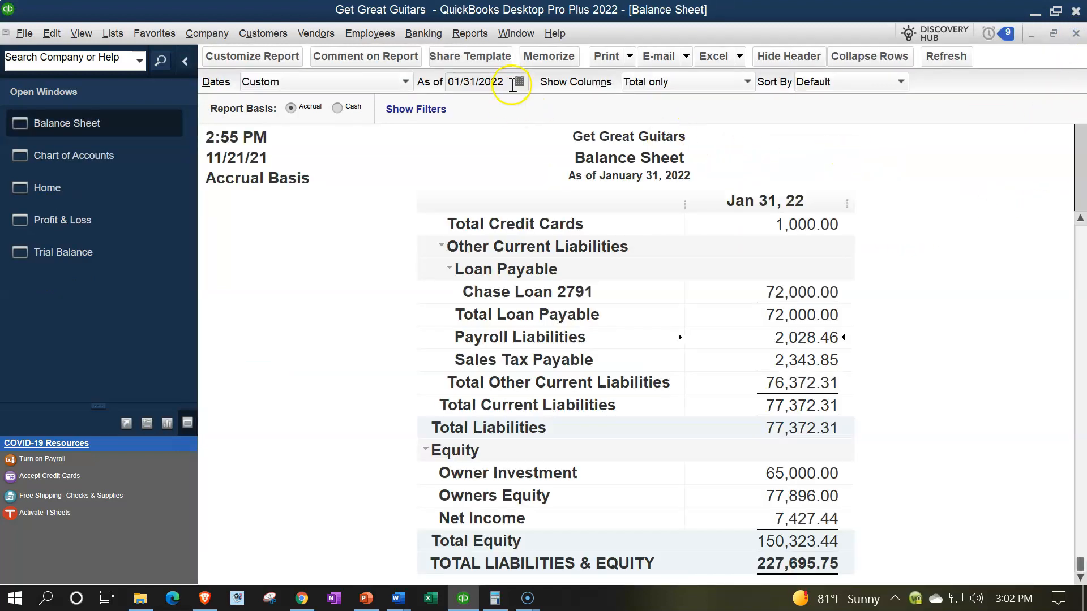
# - Set the balance sheet's as-of date to 12/31/2022
pyautogui.click(498, 81)
pyautogui.write('12/31/22')
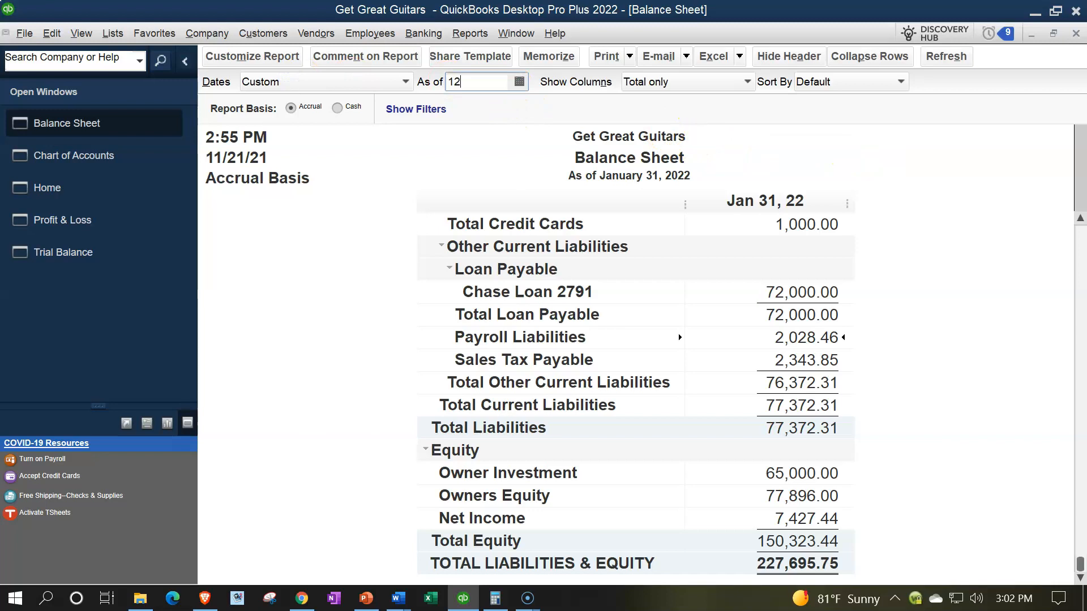
pyautogui.press('Tab')
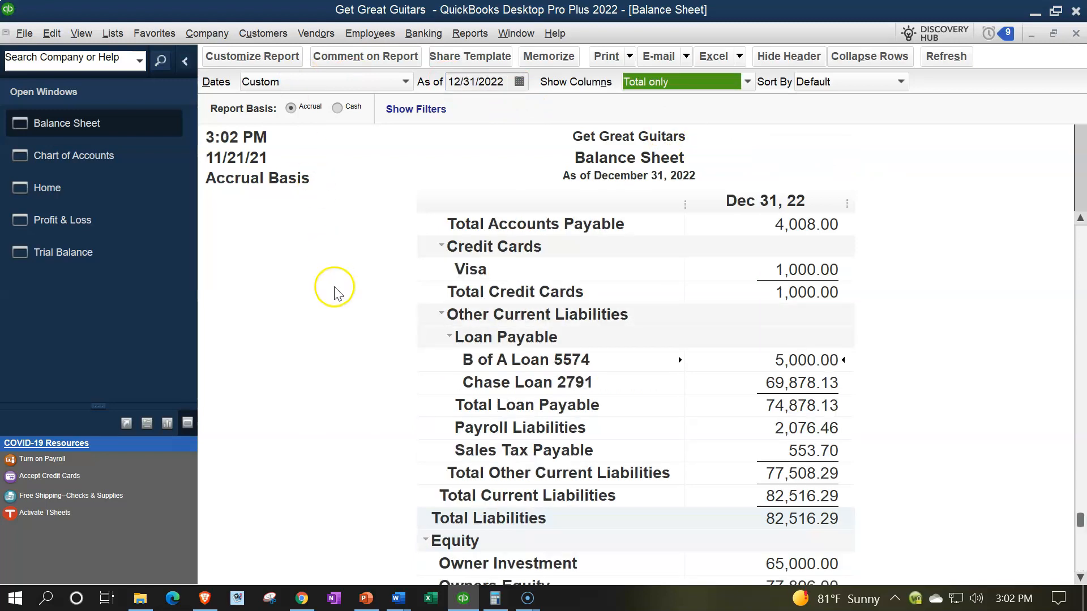
# - Open the Payroll Liabilities transaction detail from the balance sheet and set its start date to 01/01/2022
pyautogui.doubleClick(793, 422)
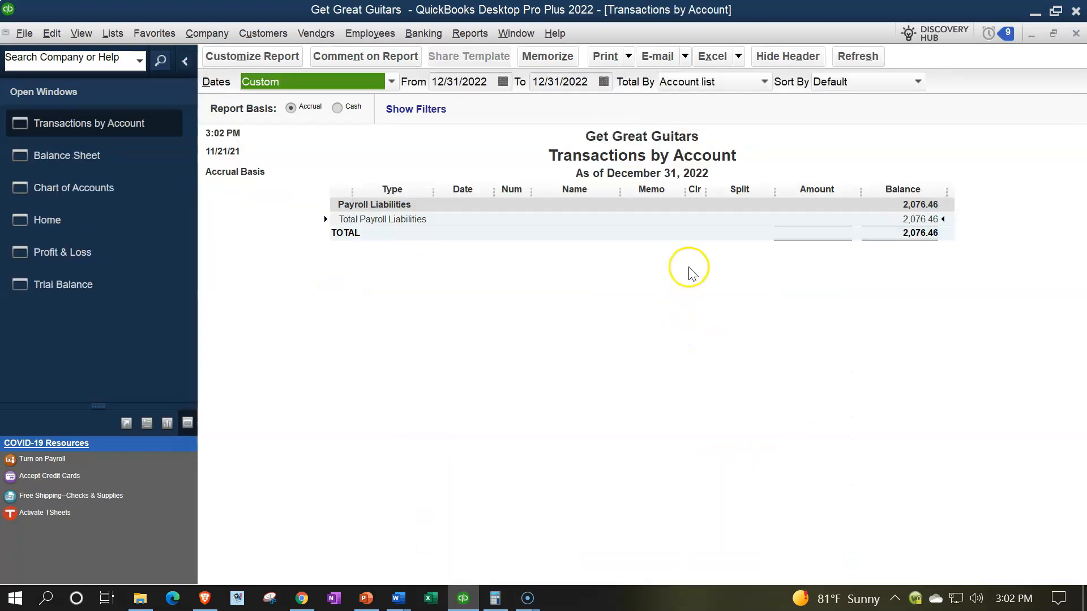
pyautogui.press('Tab')
pyautogui.write('01012022')
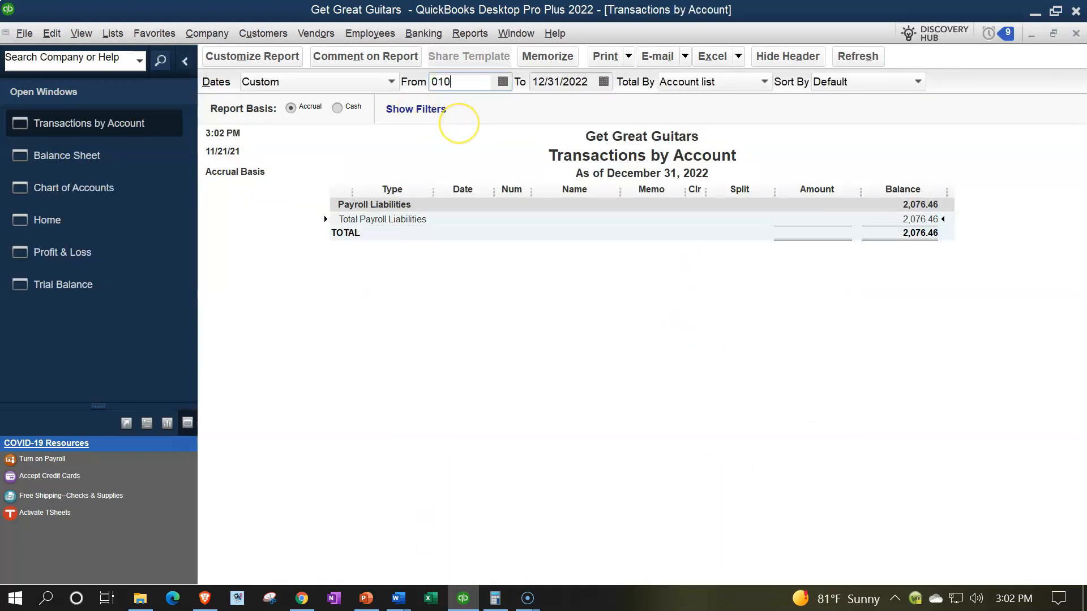
pyautogui.press('Tab')
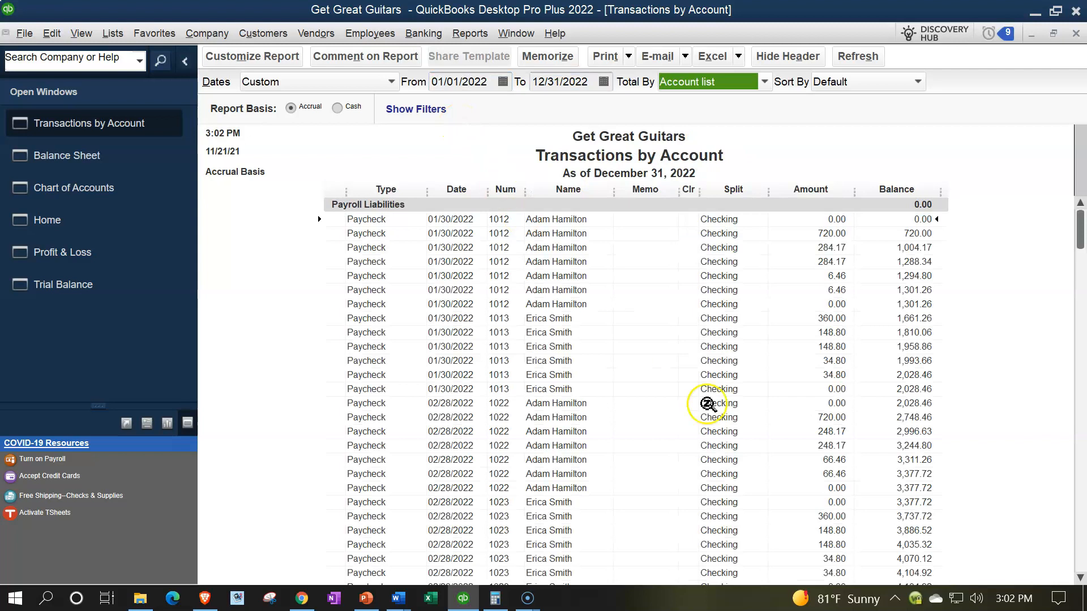
# - Examine the FIT, Medicare and Social Security liability check lines in the Payroll Liabilities detail, and close the report
pyautogui.scroll(-3, 955, 255)
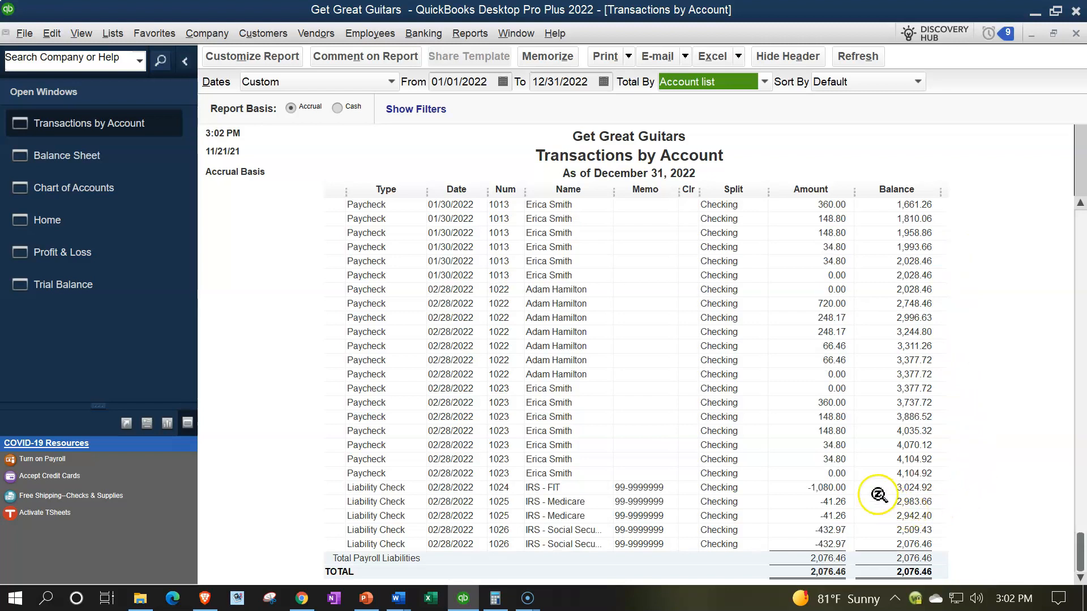
pyautogui.click(832, 488)
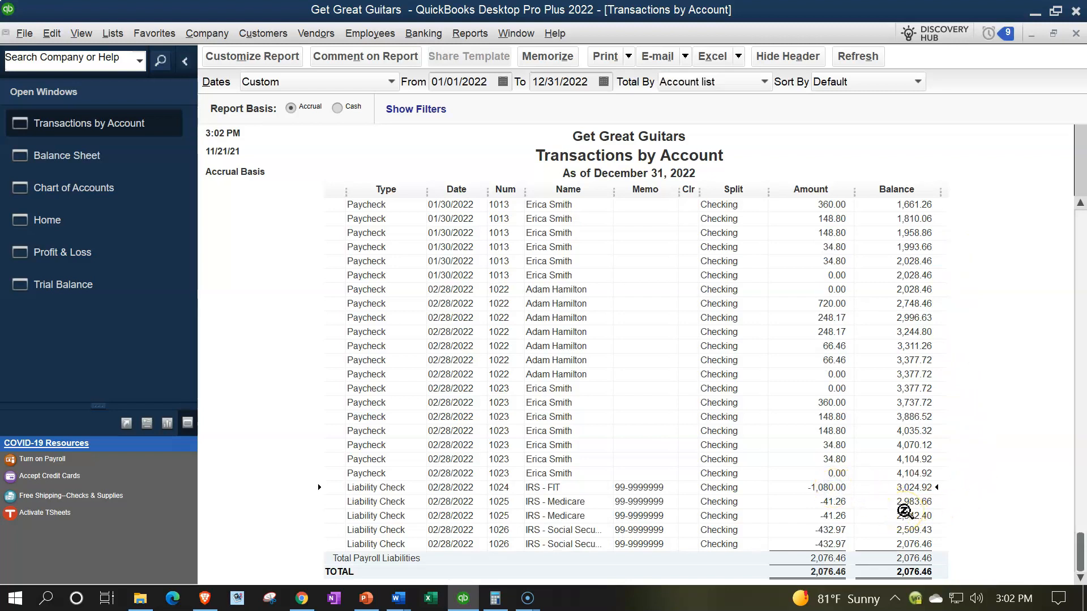
pyautogui.click(830, 501)
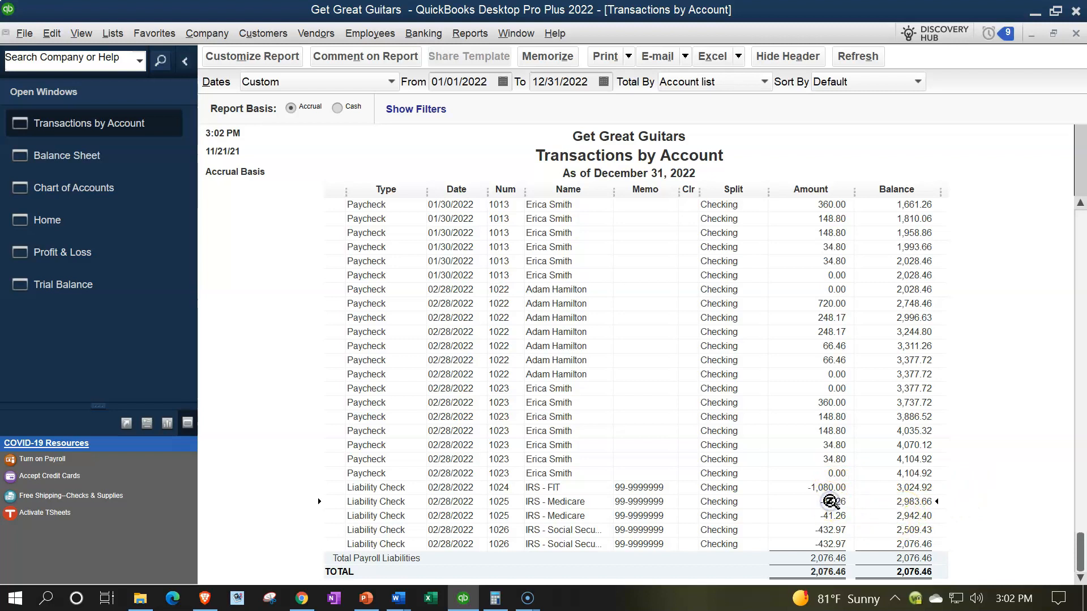
pyautogui.click(827, 532)
pyautogui.click(829, 544)
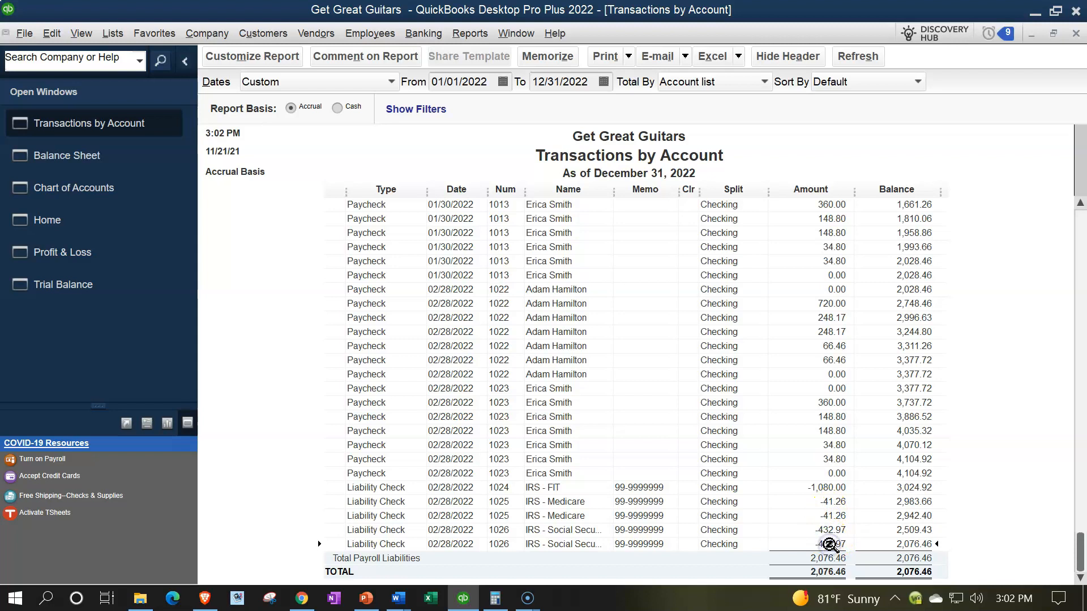
pyautogui.click(827, 526)
pyautogui.click(827, 551)
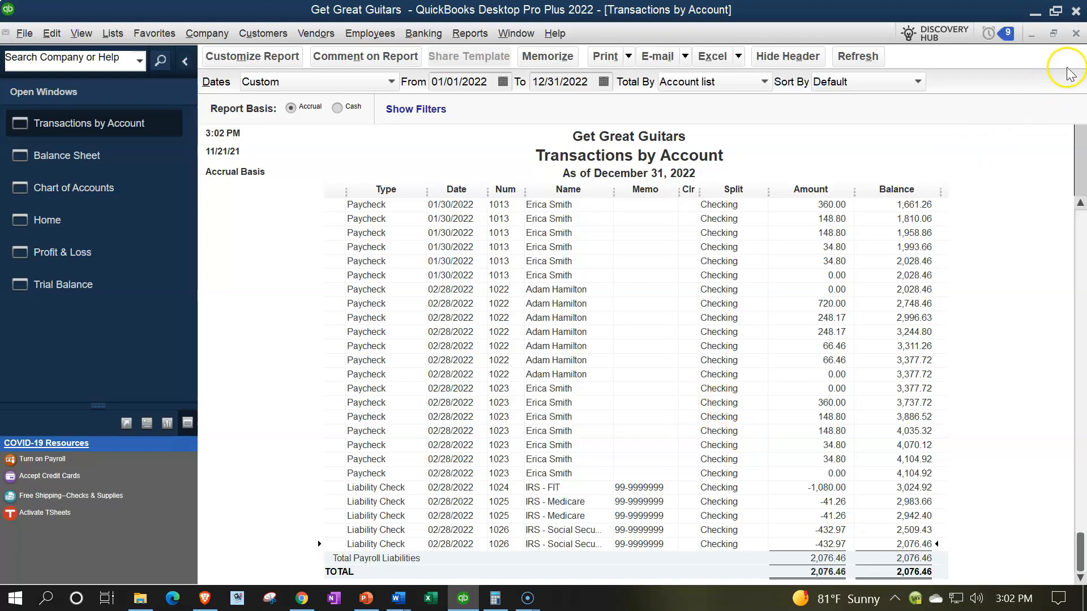
pyautogui.click(1075, 33)
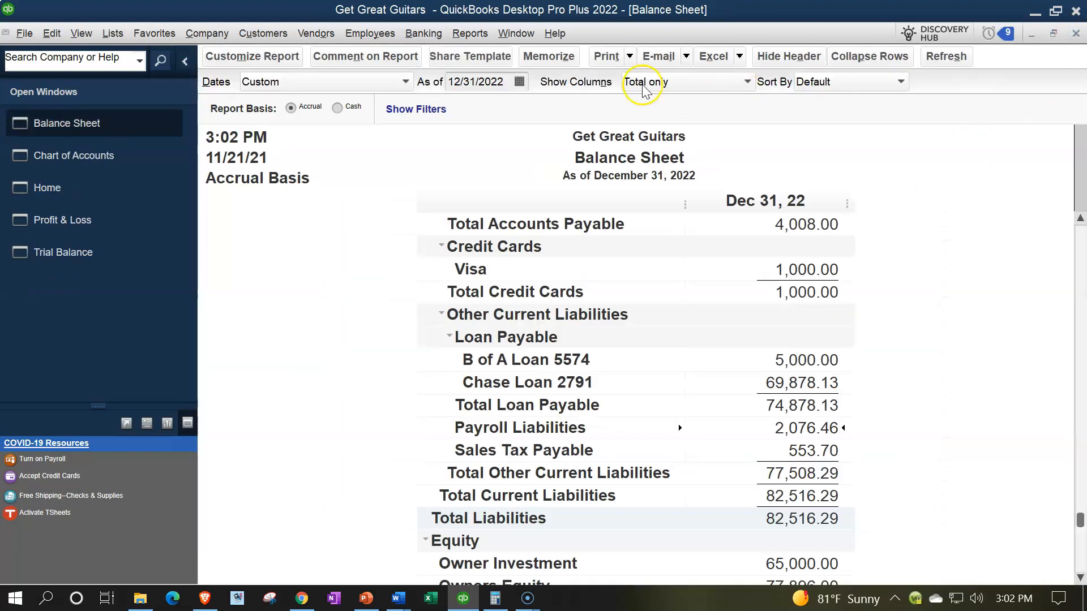
# - Run the Payroll Summary report for 02/01/2022 through 02/28/2022
pyautogui.click(470, 34)
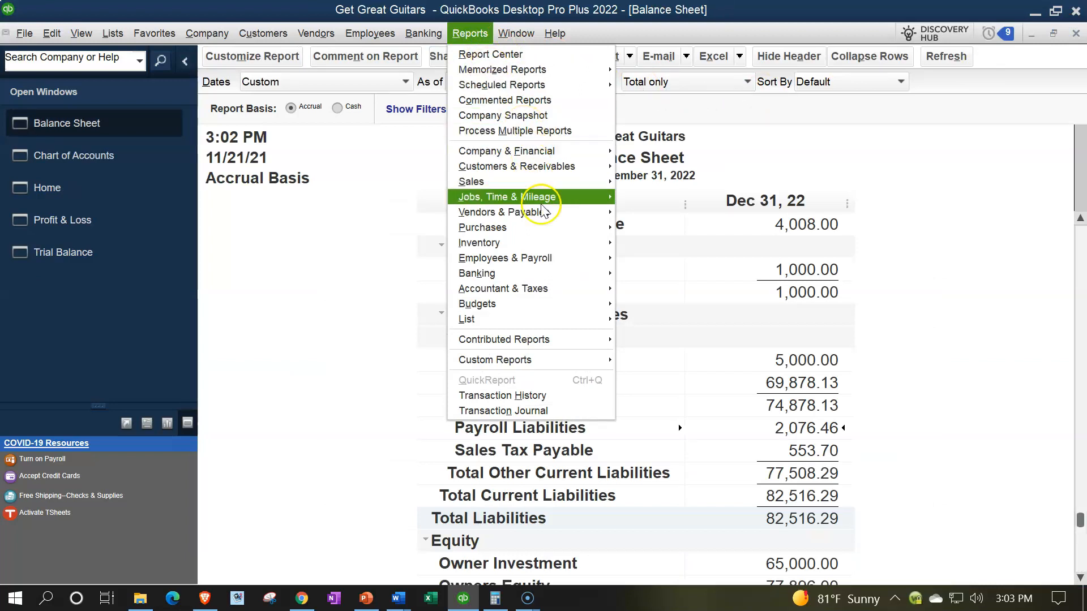
pyautogui.moveTo(560, 260)
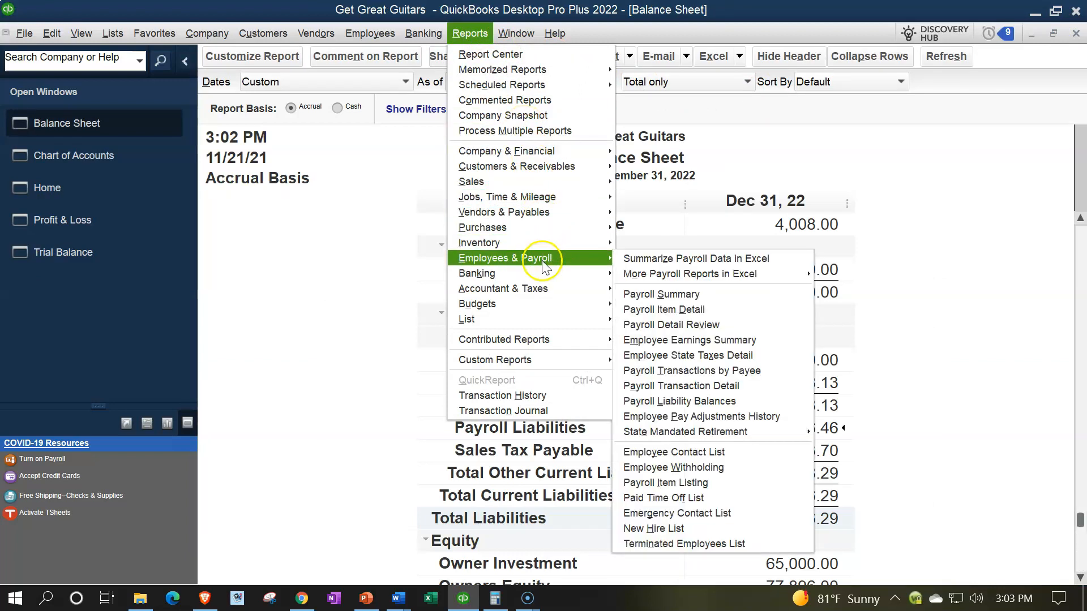
pyautogui.click(655, 295)
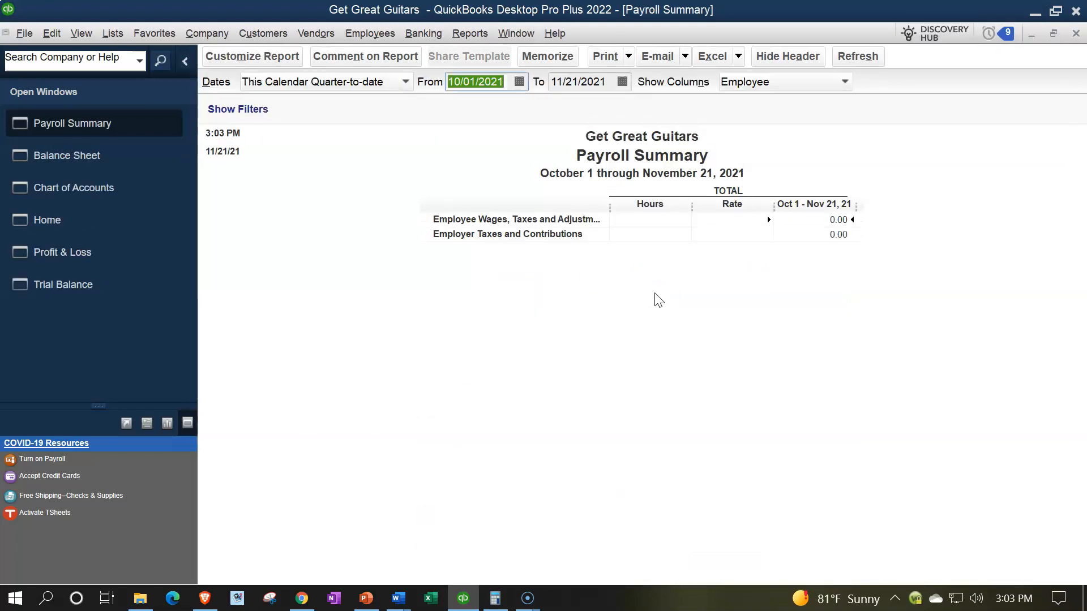
pyautogui.write('02/01/202')
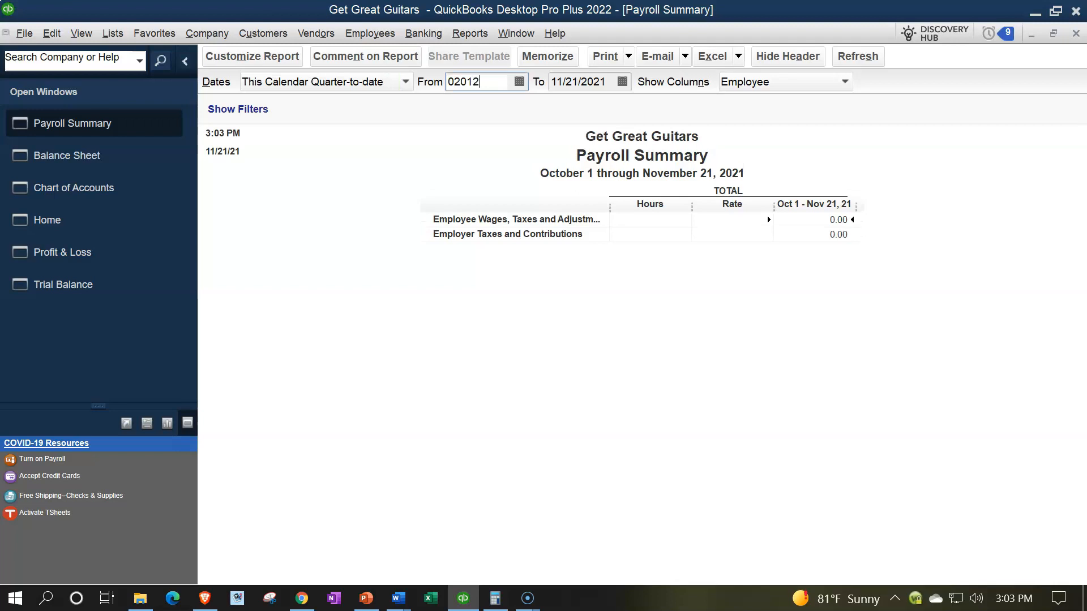
pyautogui.press('Tab')
pyautogui.write('02/28/202')
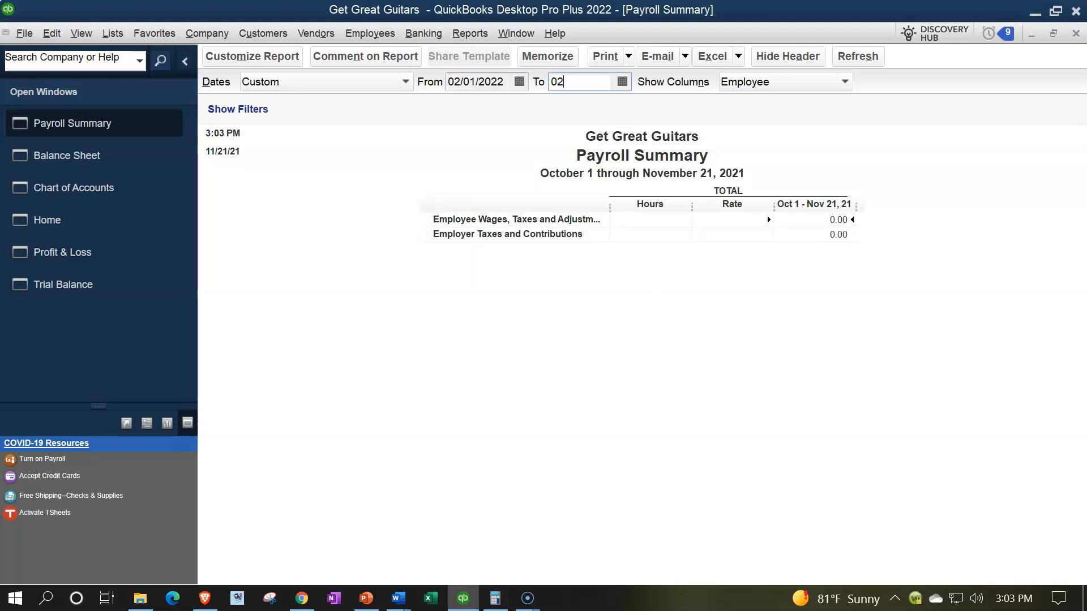
pyautogui.press('Tab')
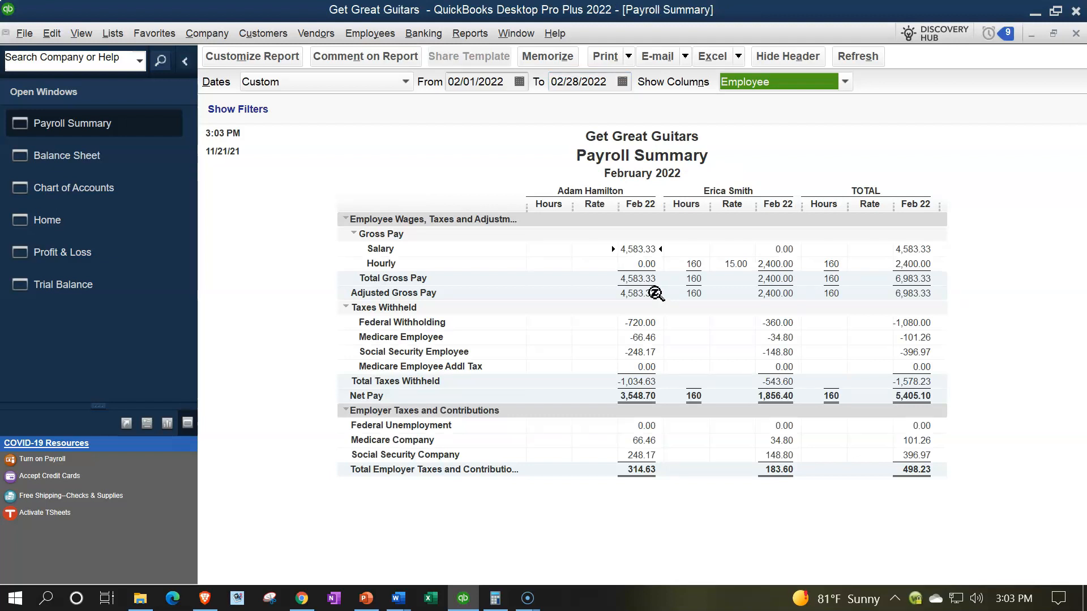
# - Switch to Calculator and add February's total taxes withheld, 1578.23, and total employer taxes, 498.23
pyautogui.moveTo(1086, 263); pyautogui.dragTo(272, 109)
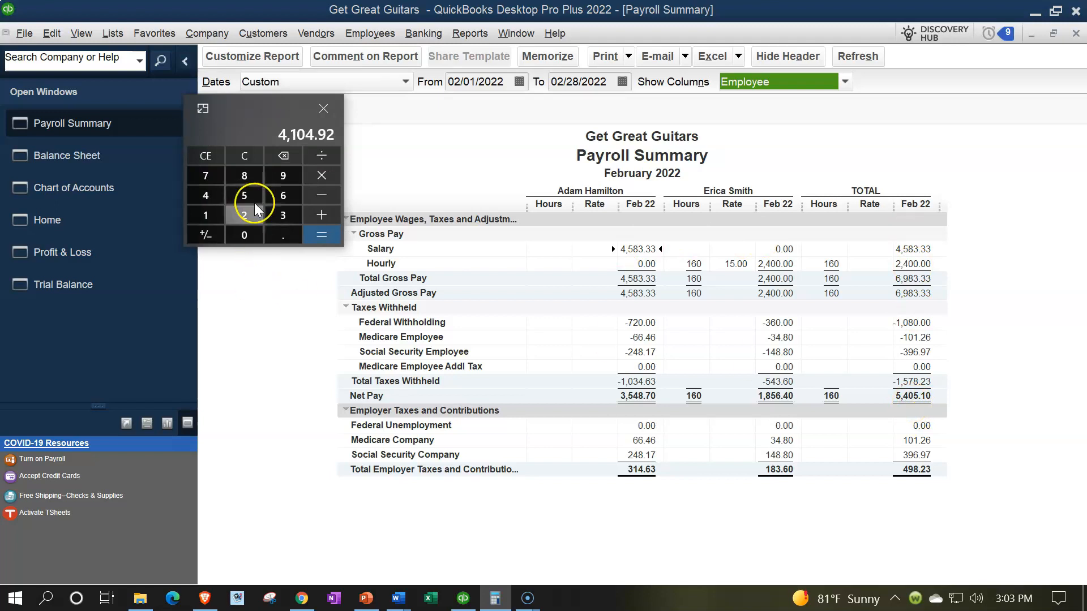
pyautogui.click(244, 157)
pyautogui.write('15')
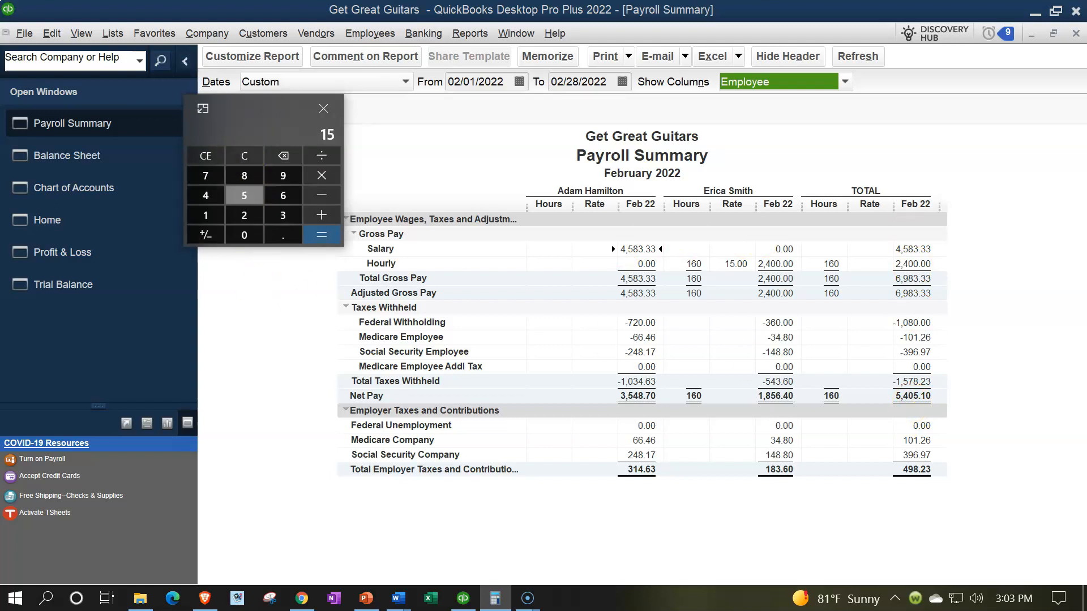
pyautogui.write('78.23')
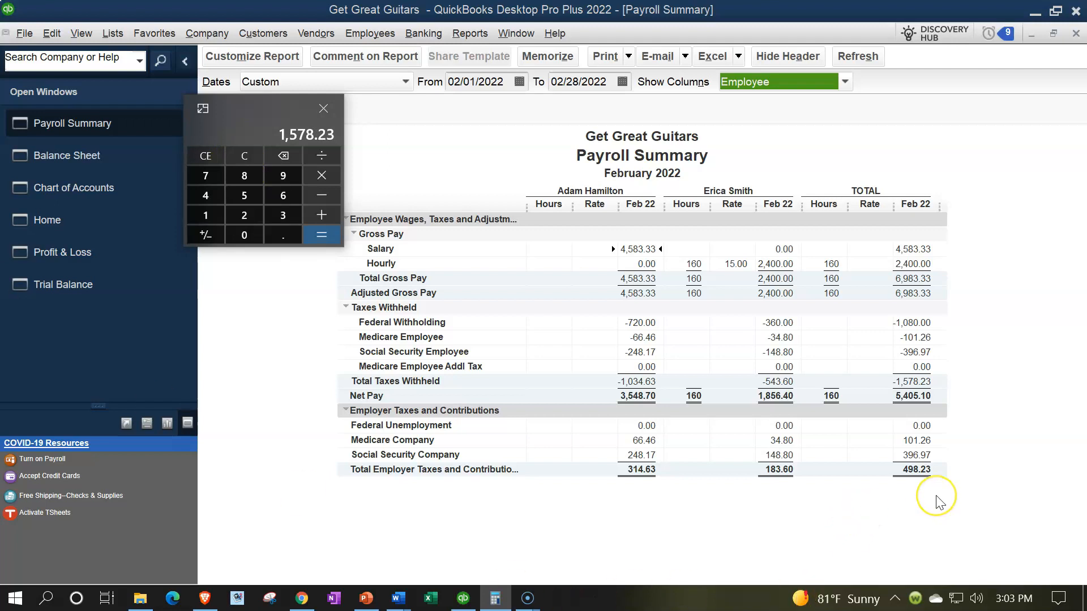
pyautogui.write('+498.23')
pyautogui.press('Return')
# - Compare the calculated payroll tax total with Payroll Liabilities on the balance sheet, and move the calculator out of the way
pyautogui.moveTo(256, 111); pyautogui.dragTo(966, 168)
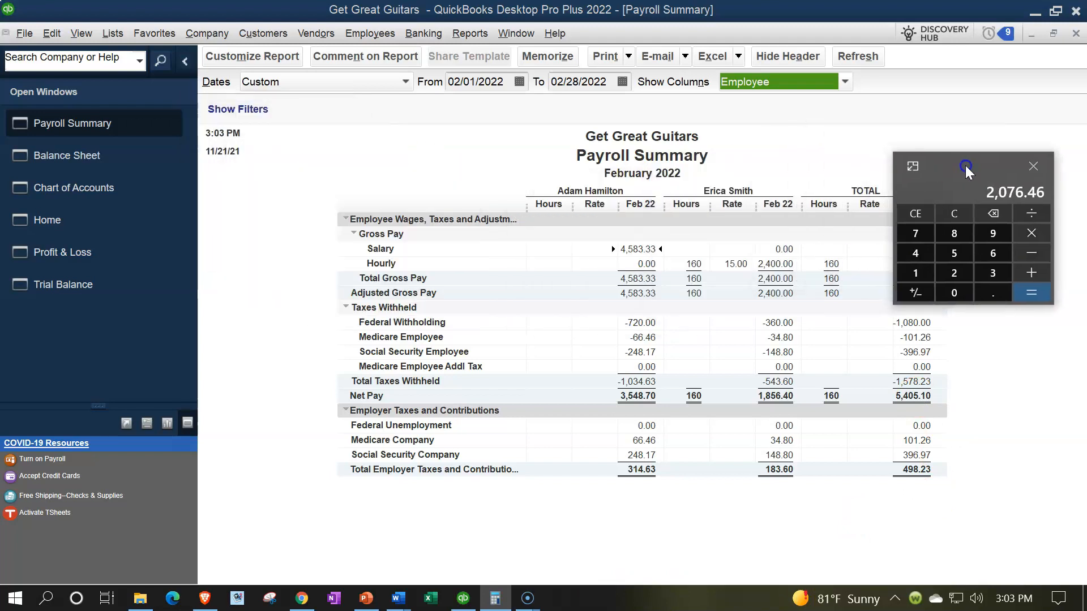
pyautogui.click(115, 158)
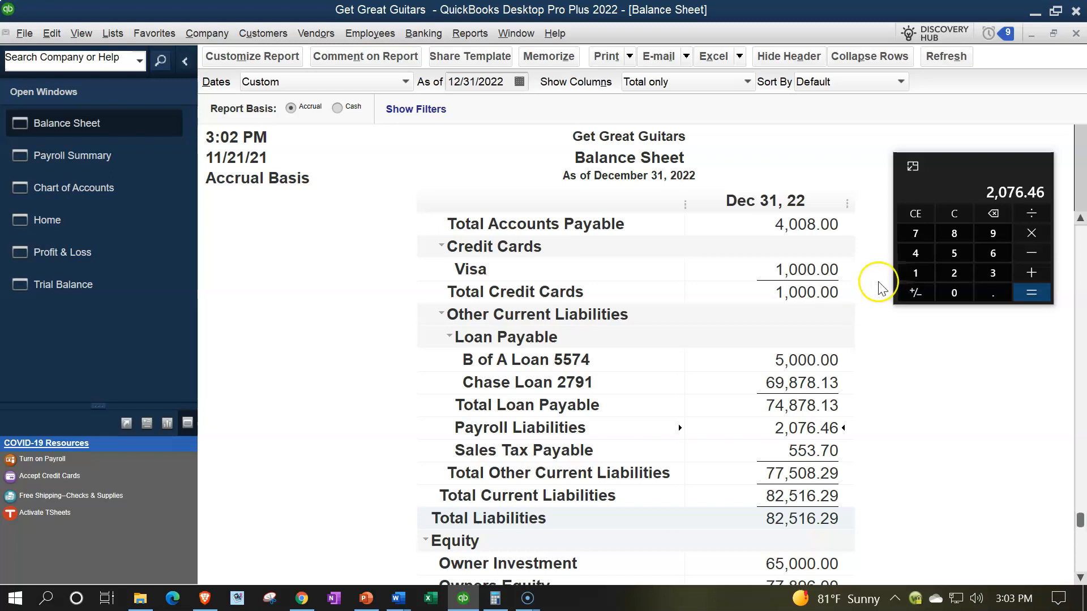
pyautogui.moveTo(962, 166); pyautogui.dragTo(1086, 169)
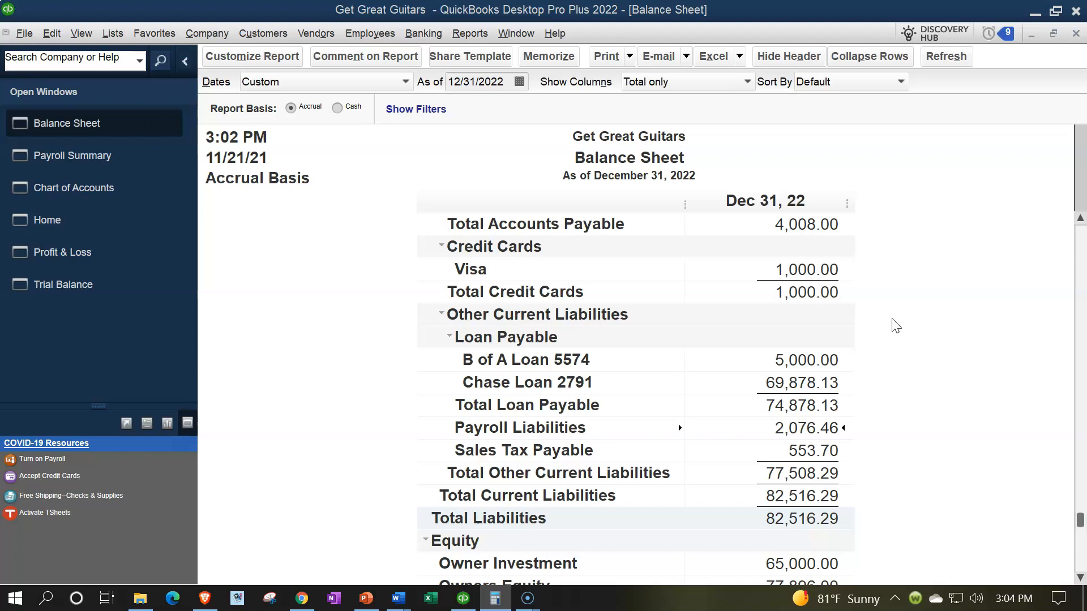
# - Open the Checking transaction detail from the balance sheet and set its start date to 01/01/2022
pyautogui.scroll(5, 871, 433)
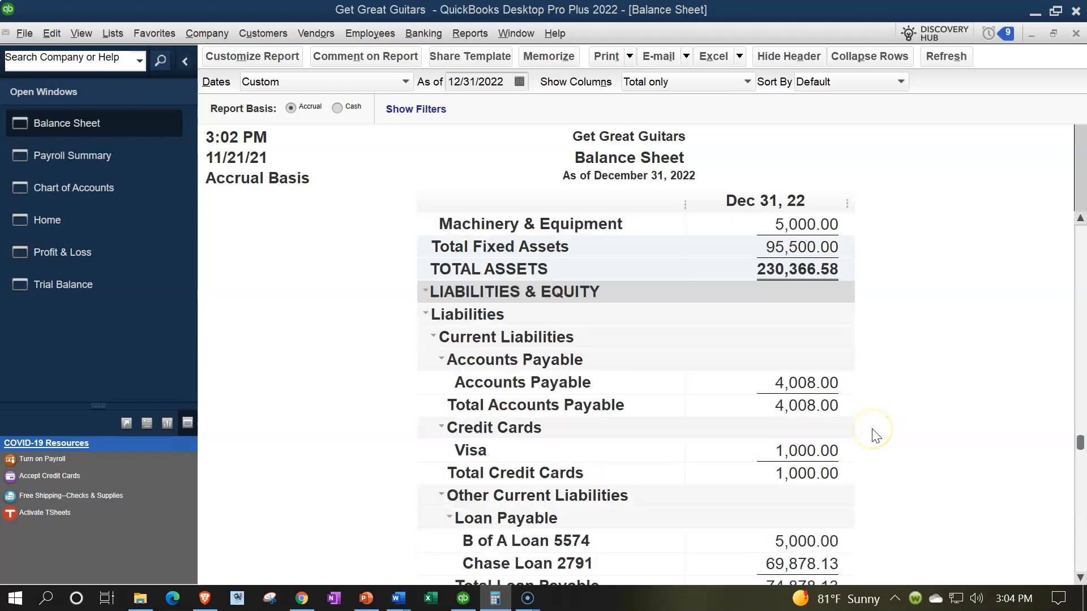
pyautogui.scroll(4, 874, 434)
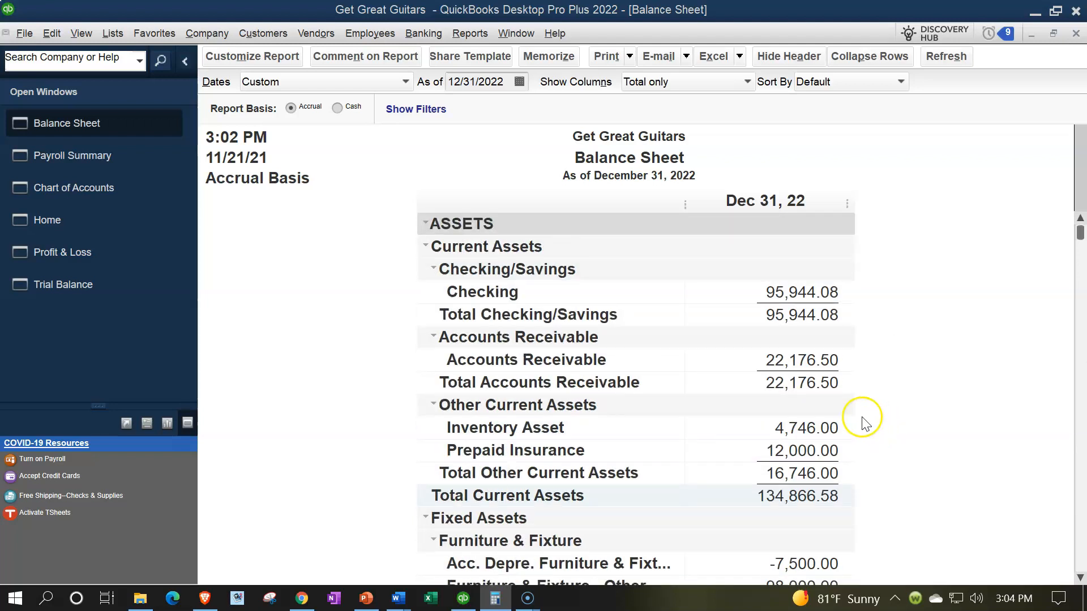
pyautogui.doubleClick(790, 291)
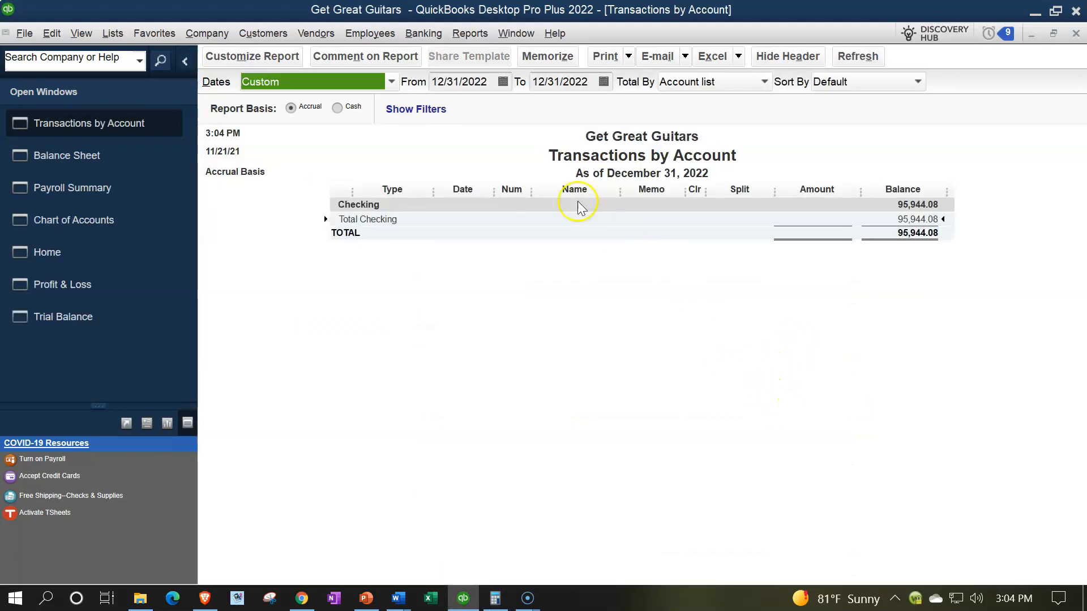
pyautogui.click(493, 82)
pyautogui.write('01')
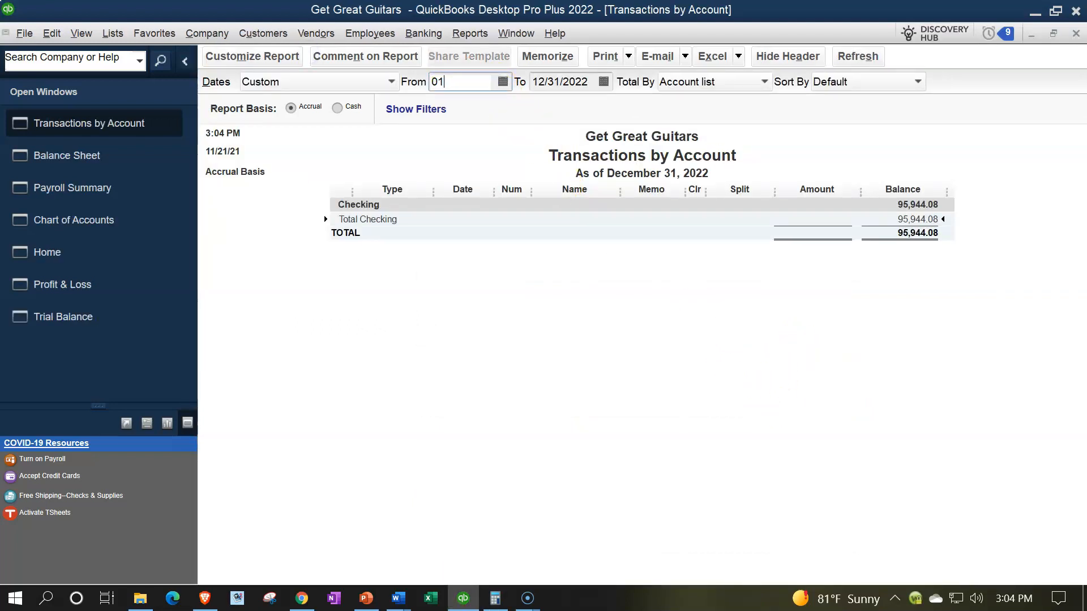
pyautogui.write('/01/2022')
pyautogui.press('Tab')
pyautogui.press('Tab')
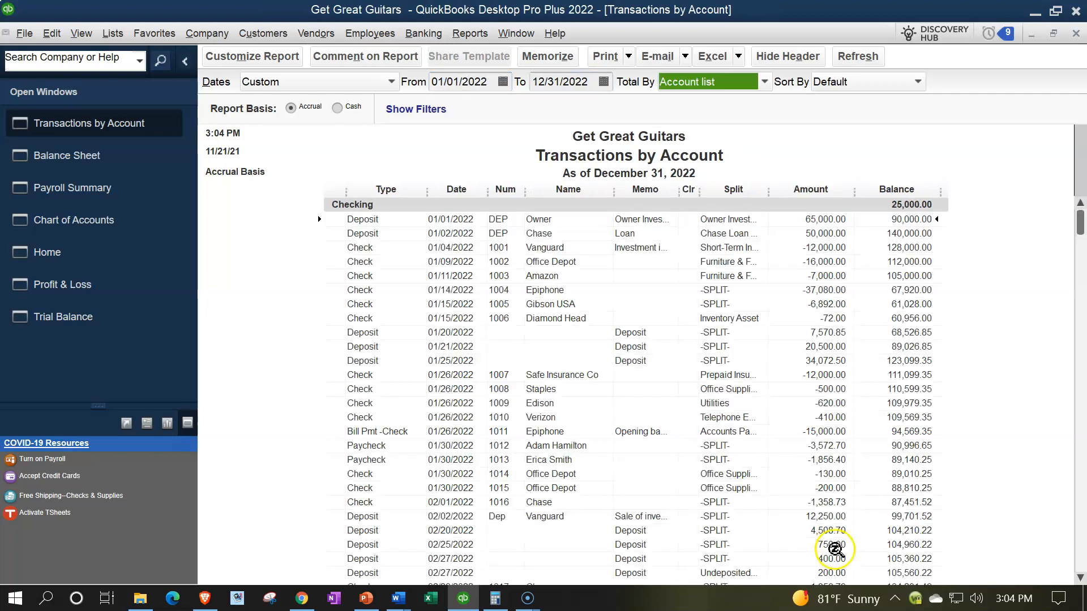
# - Examine the IRS liability checks dated 02/28/2022 at the end of the Checking detail, and close the report
pyautogui.scroll(-5, 832, 551)
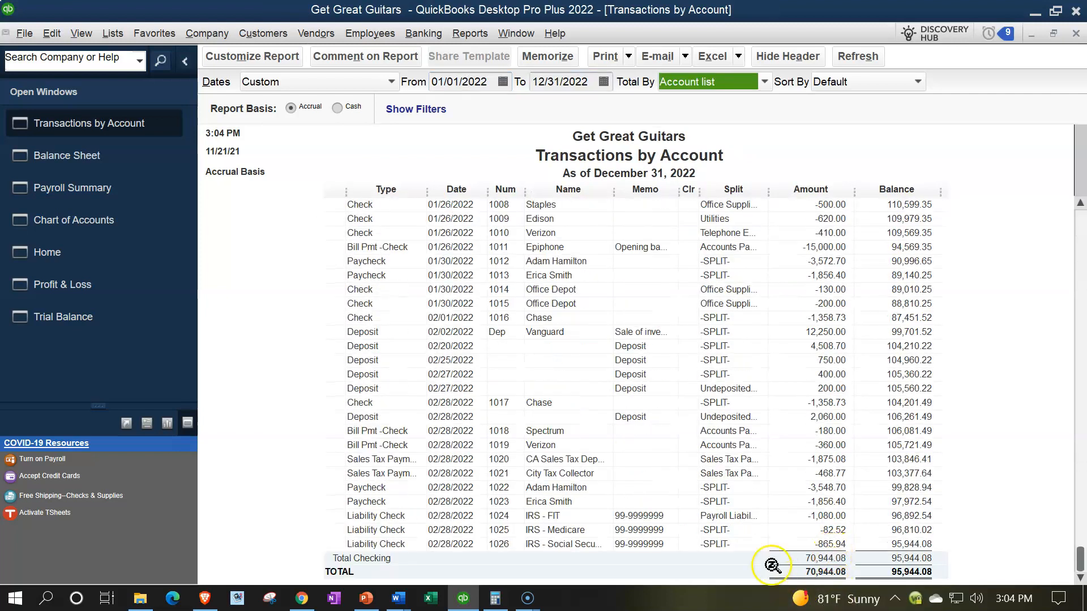
pyautogui.click(407, 515)
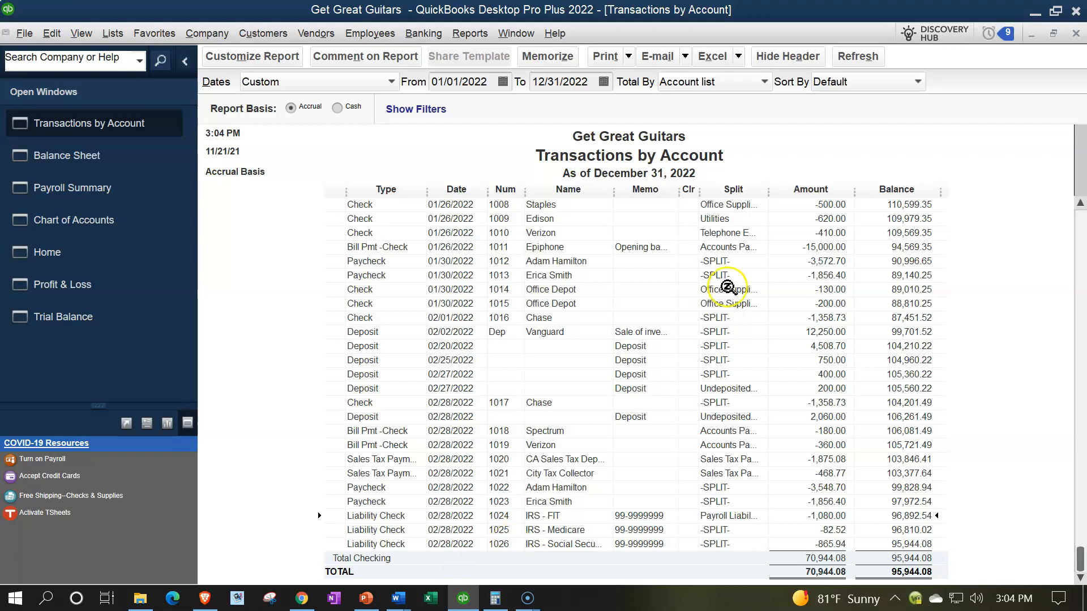
pyautogui.click(1076, 33)
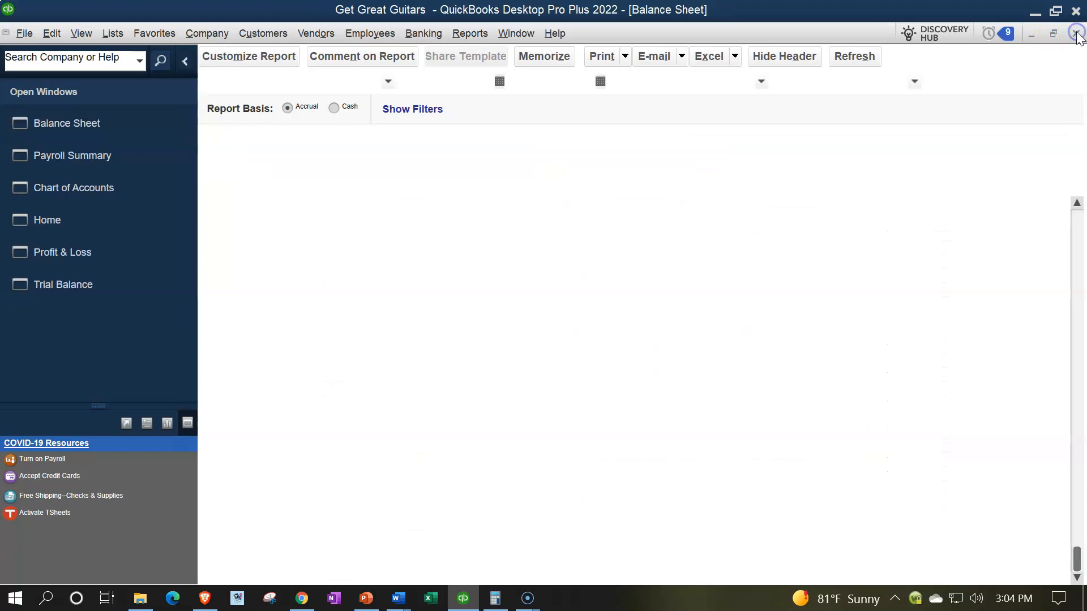
# - Review the trial balance from the Checking account down to the debit and credit totals
pyautogui.click(51, 287)
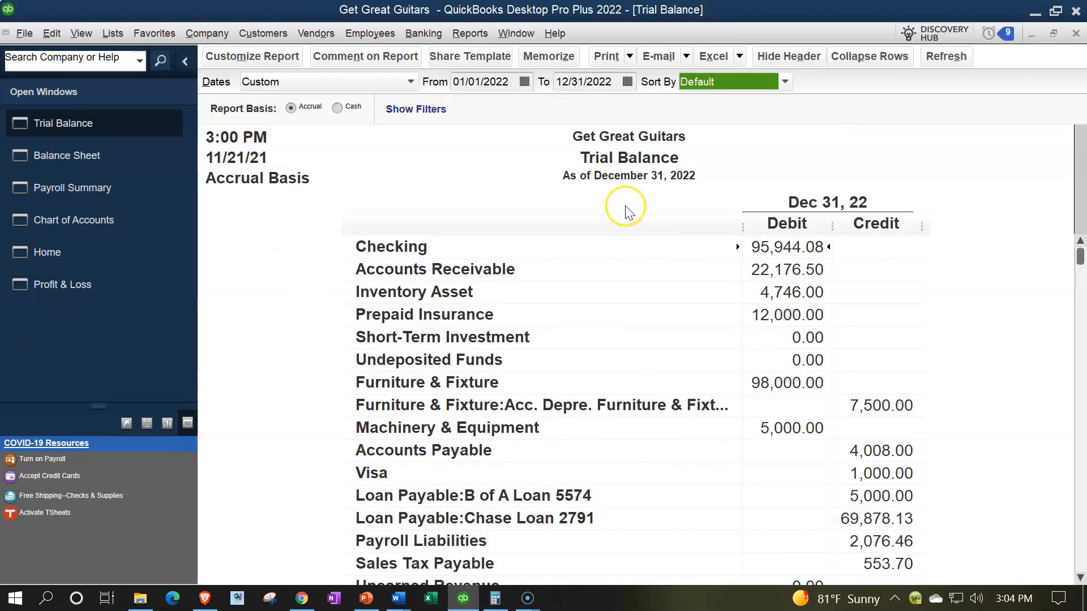
pyautogui.doubleClick(785, 247)
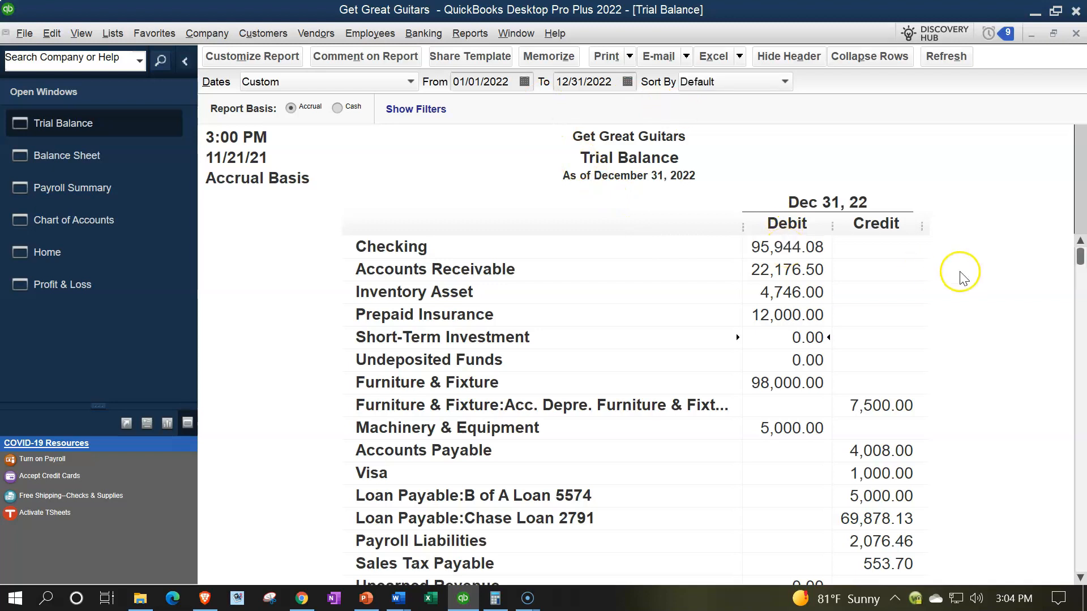
pyautogui.scroll(-3, 962, 277)
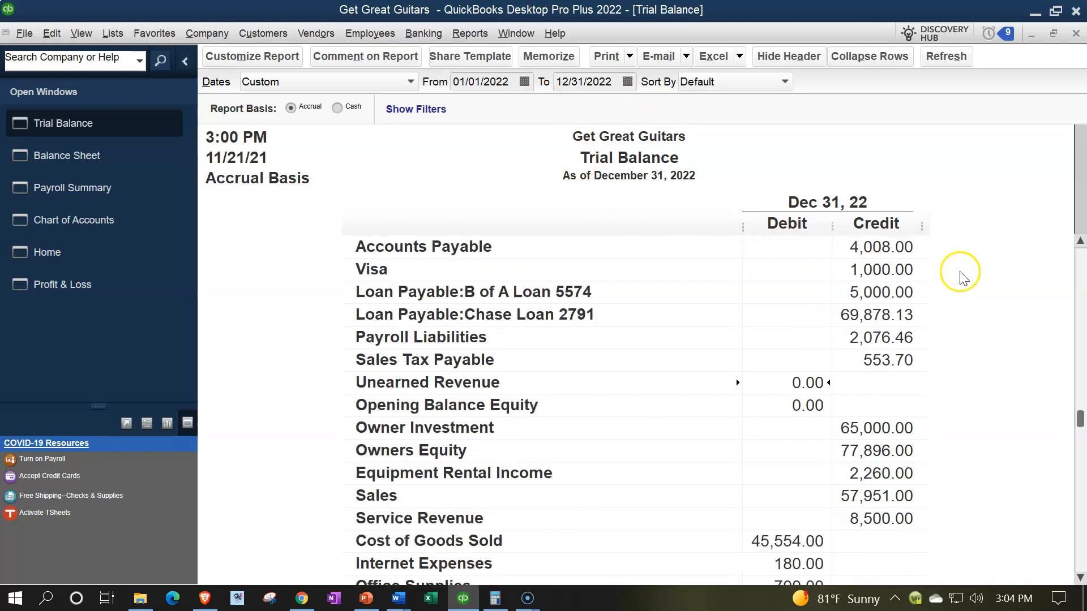
pyautogui.scroll(-3, 962, 278)
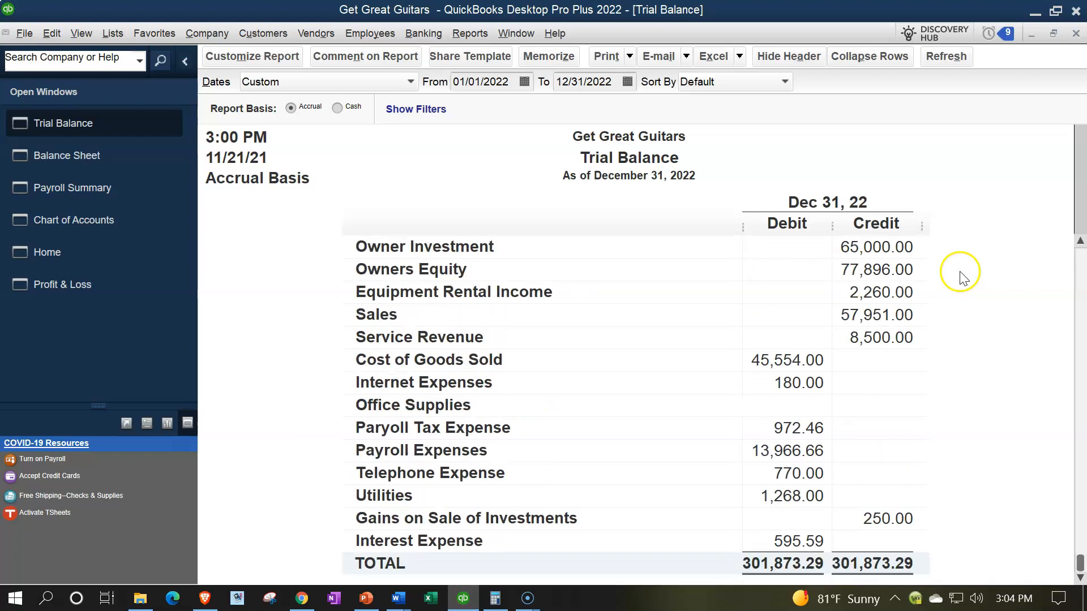